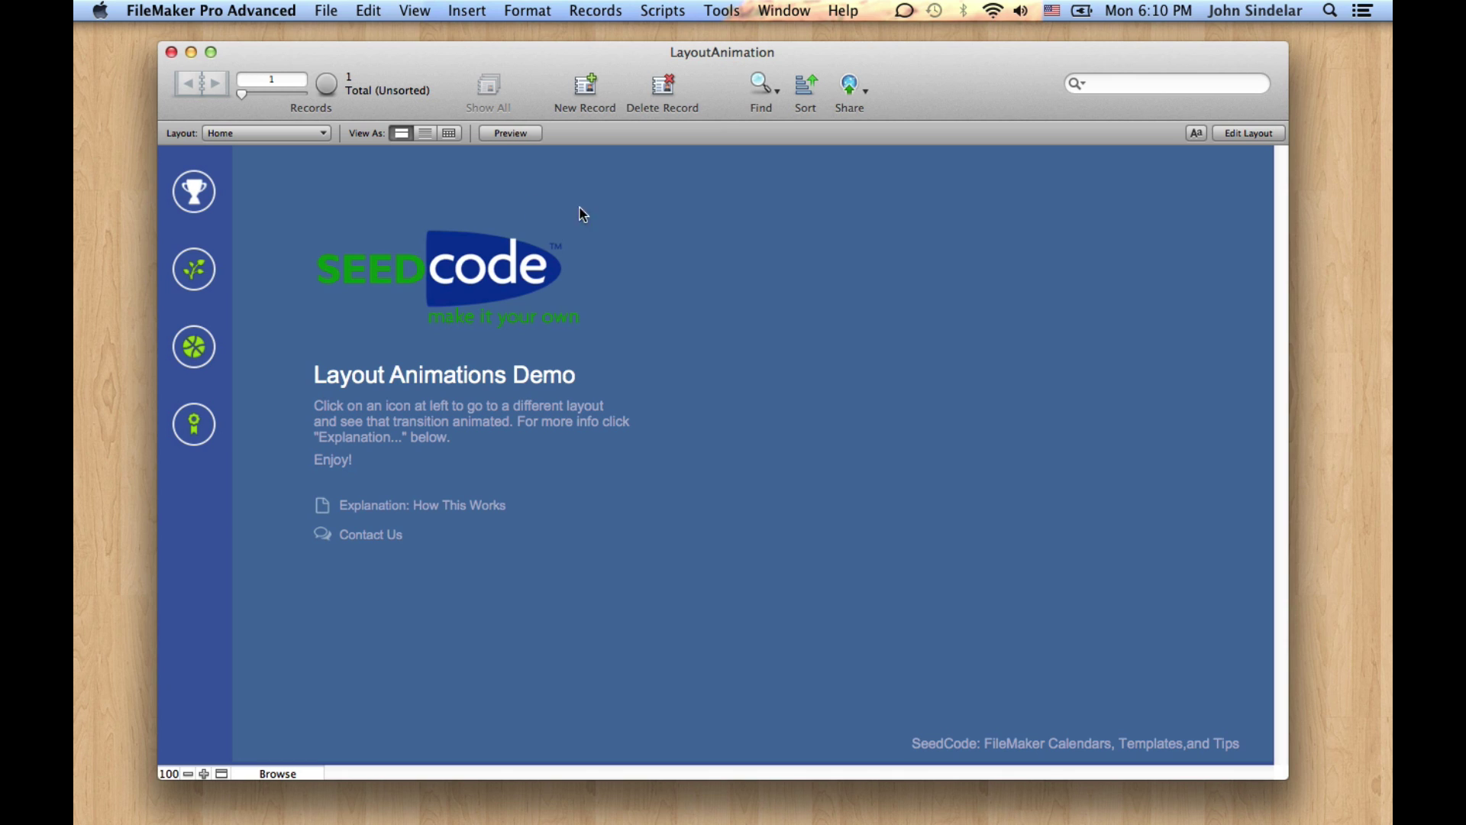
Step: Test the animated jumps between the Home, Plants, Balls and Ribbons layouts, ending on Home
left_click(282, 132)
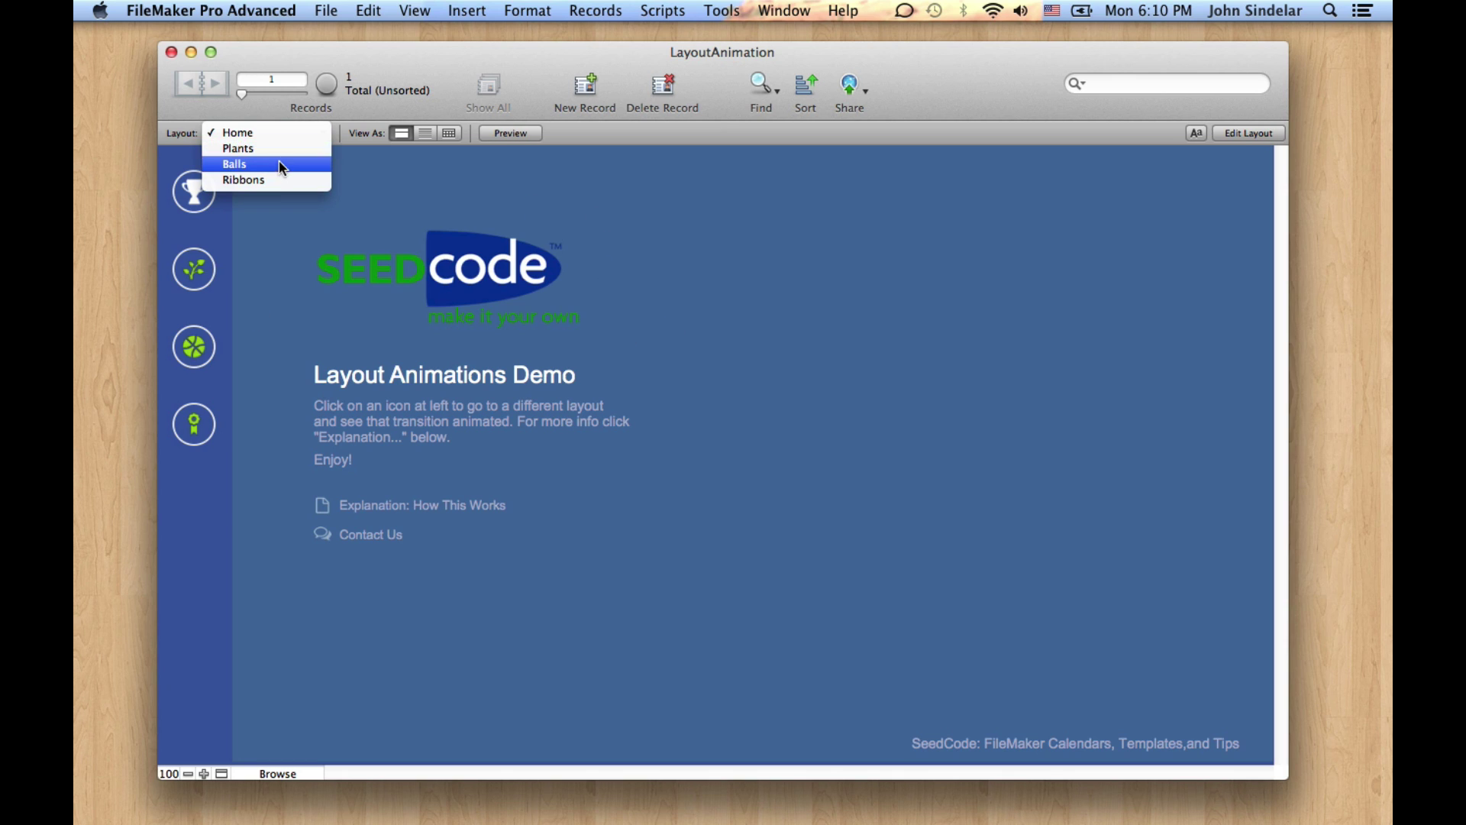
left_click(556, 174)
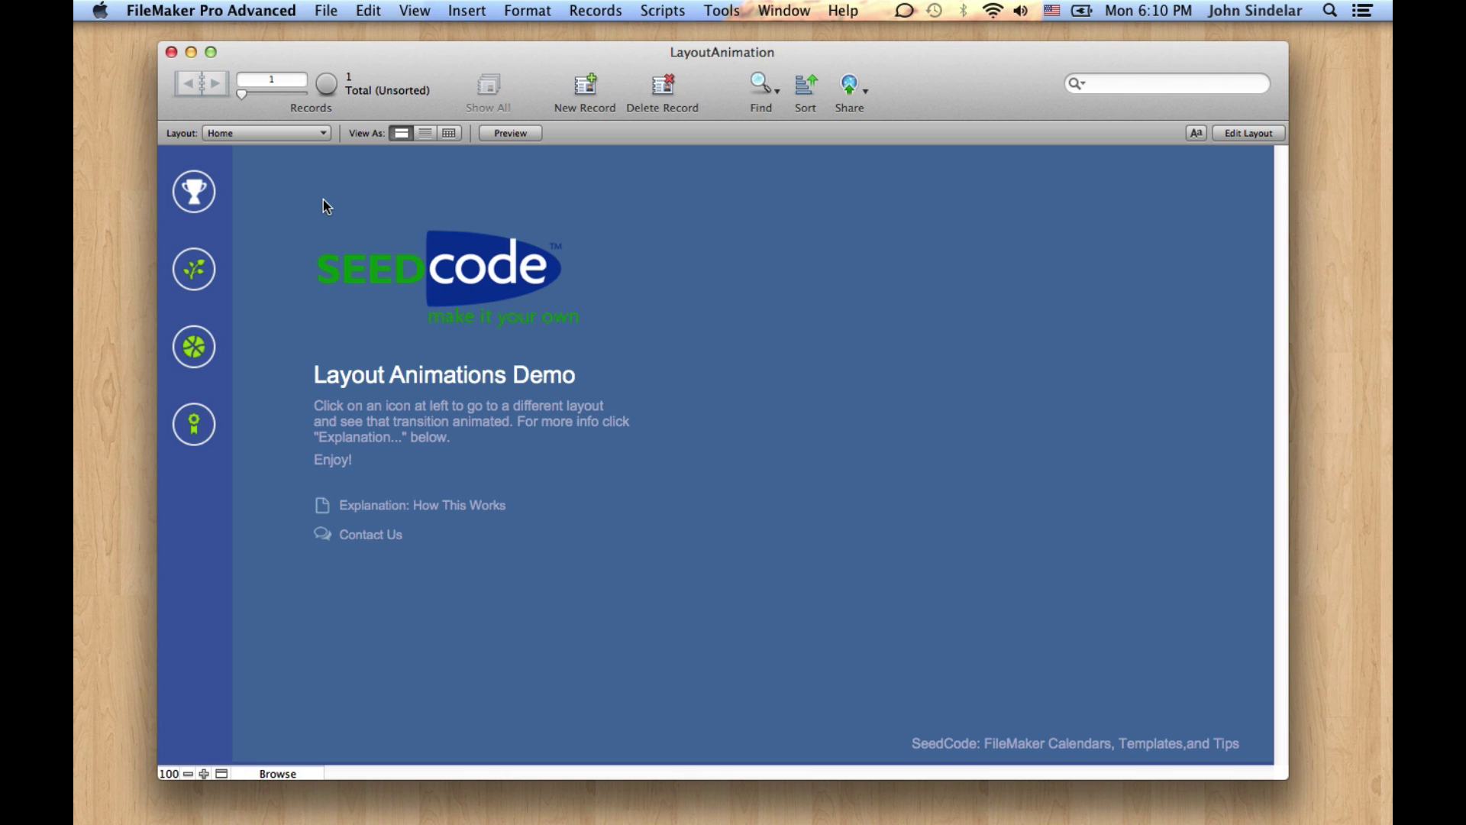
left_click(197, 270)
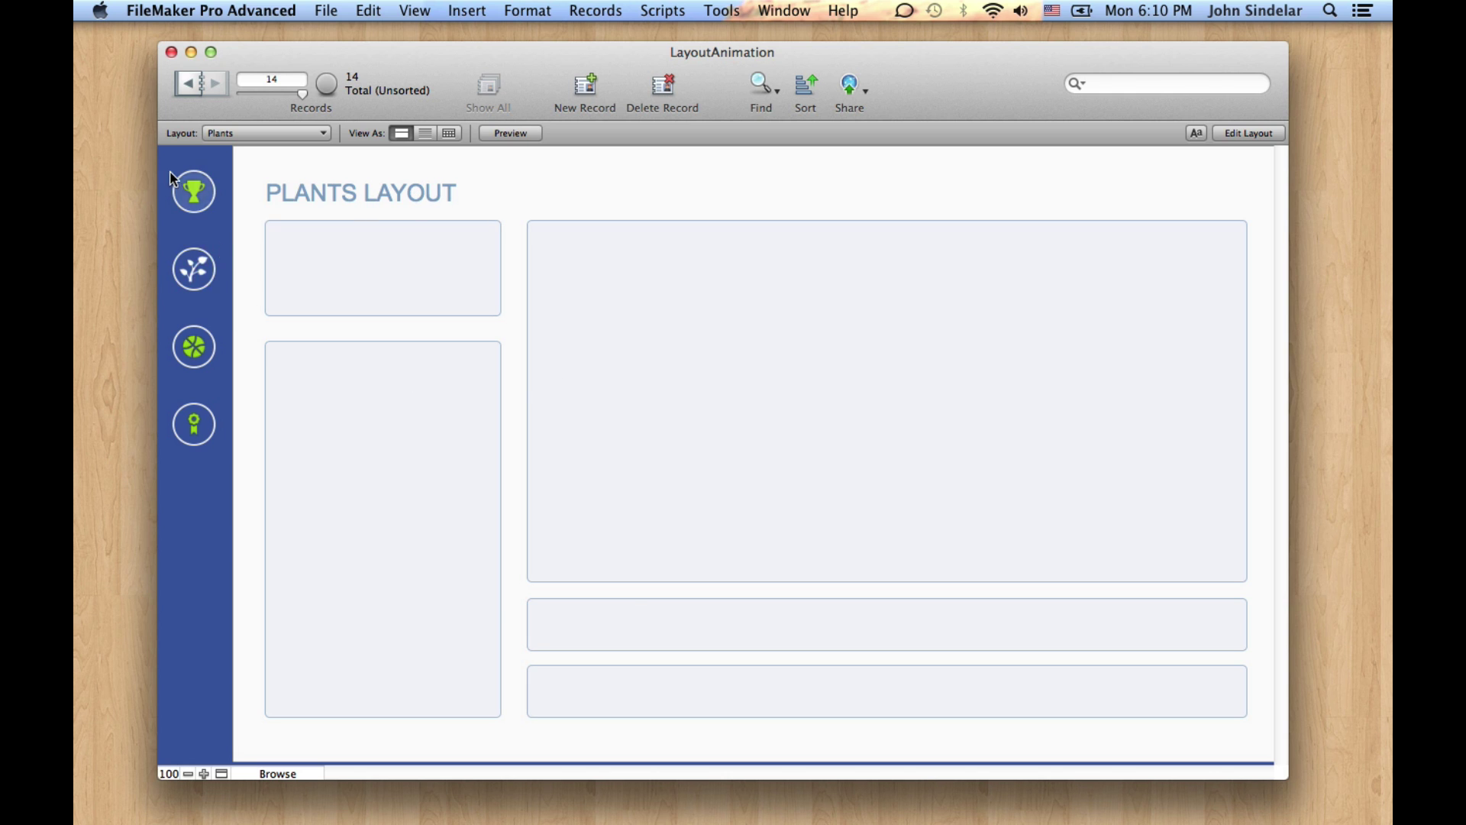
left_click(184, 191)
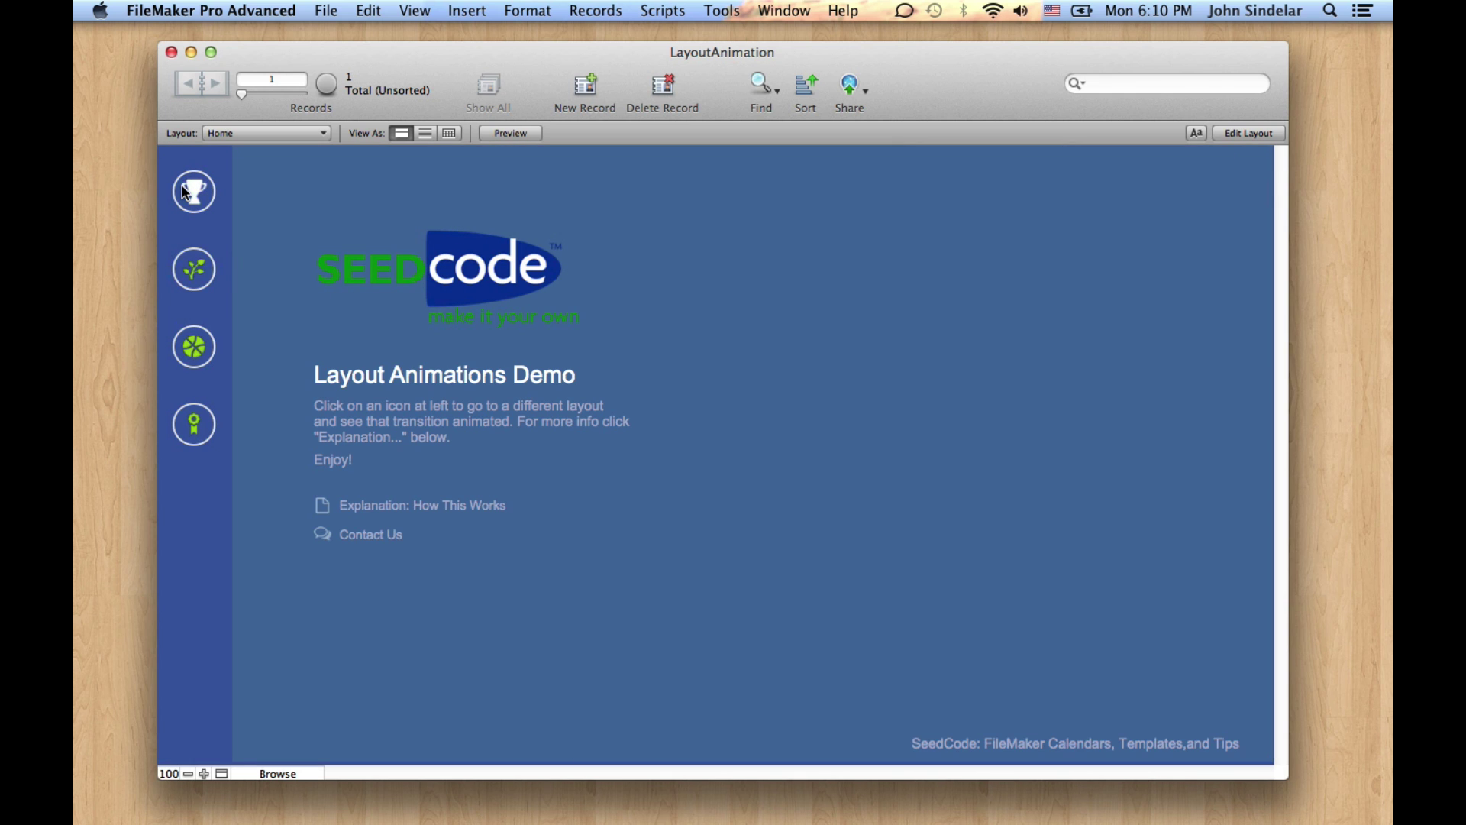
left_click(203, 273)
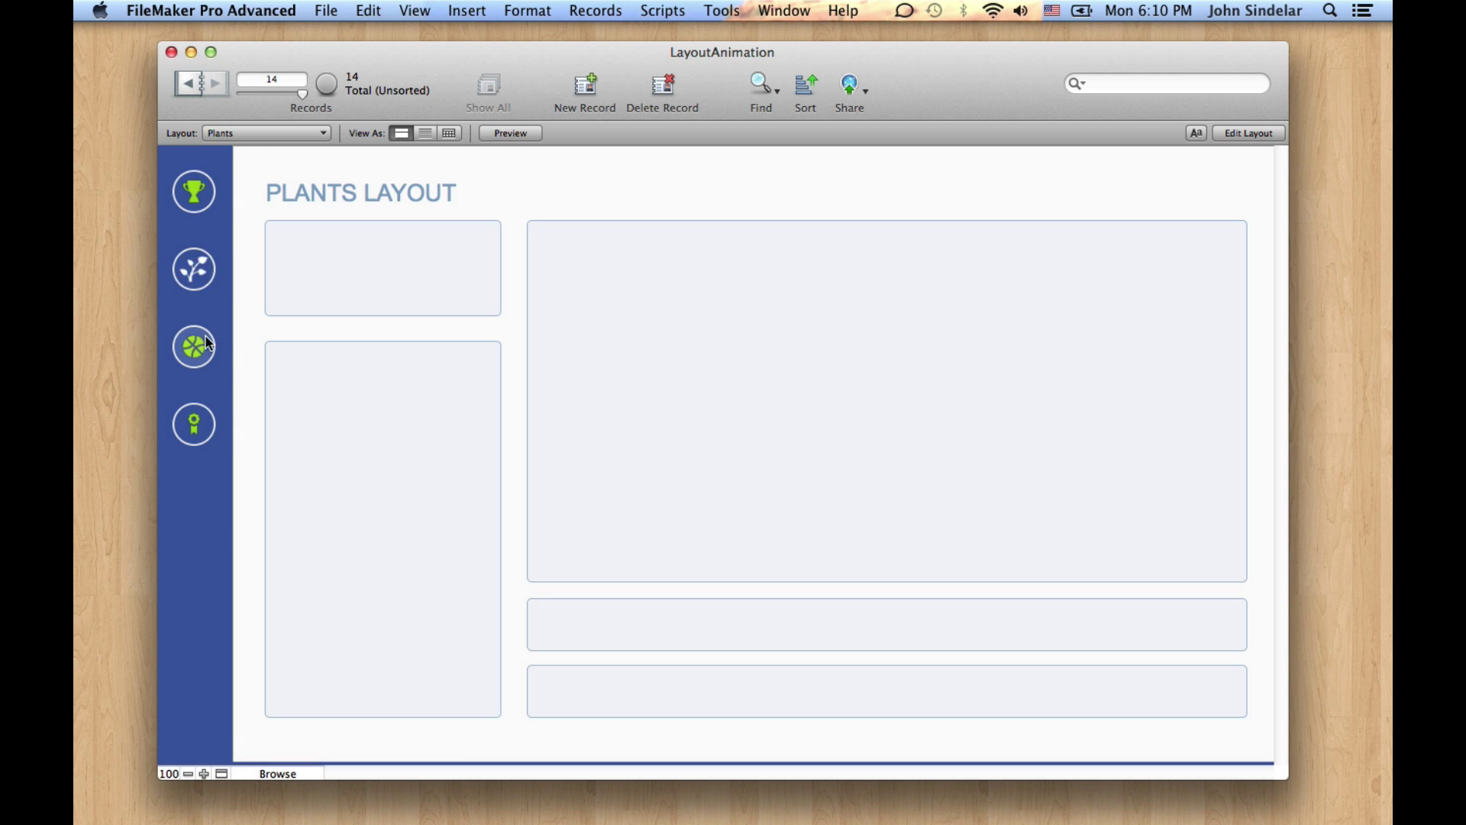
left_click(204, 345)
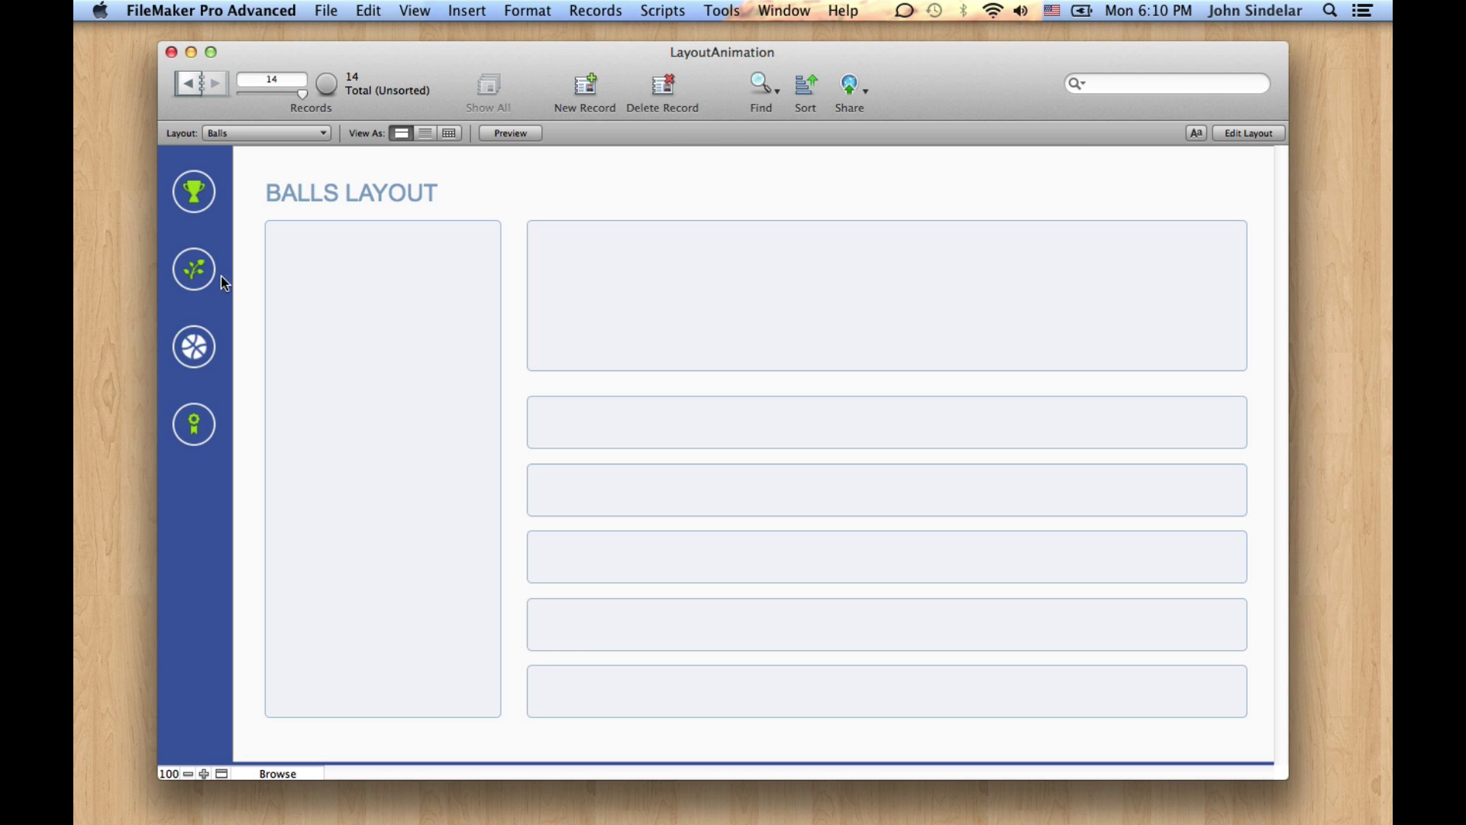
left_click(205, 260)
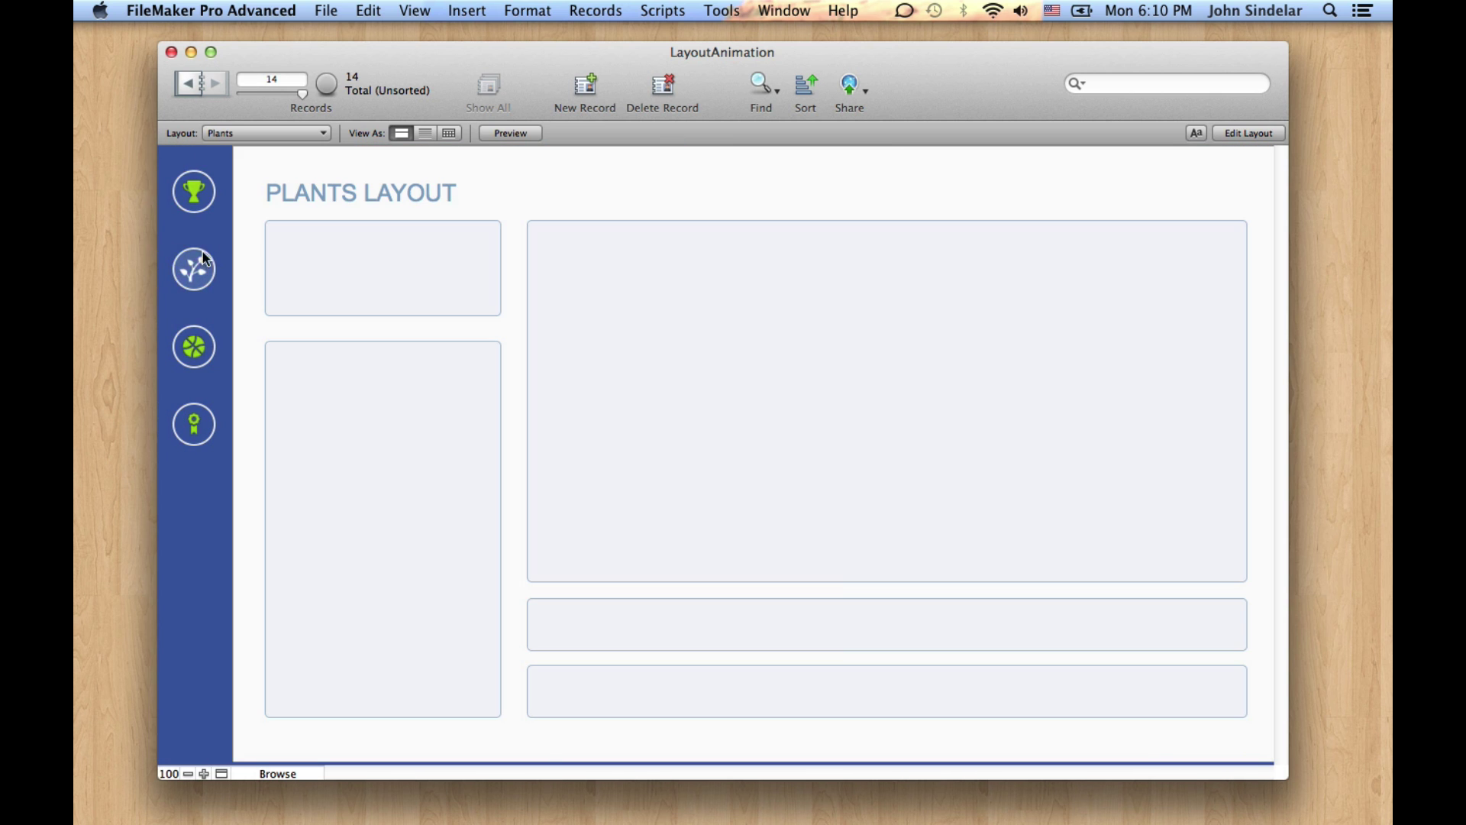
left_click(182, 185)
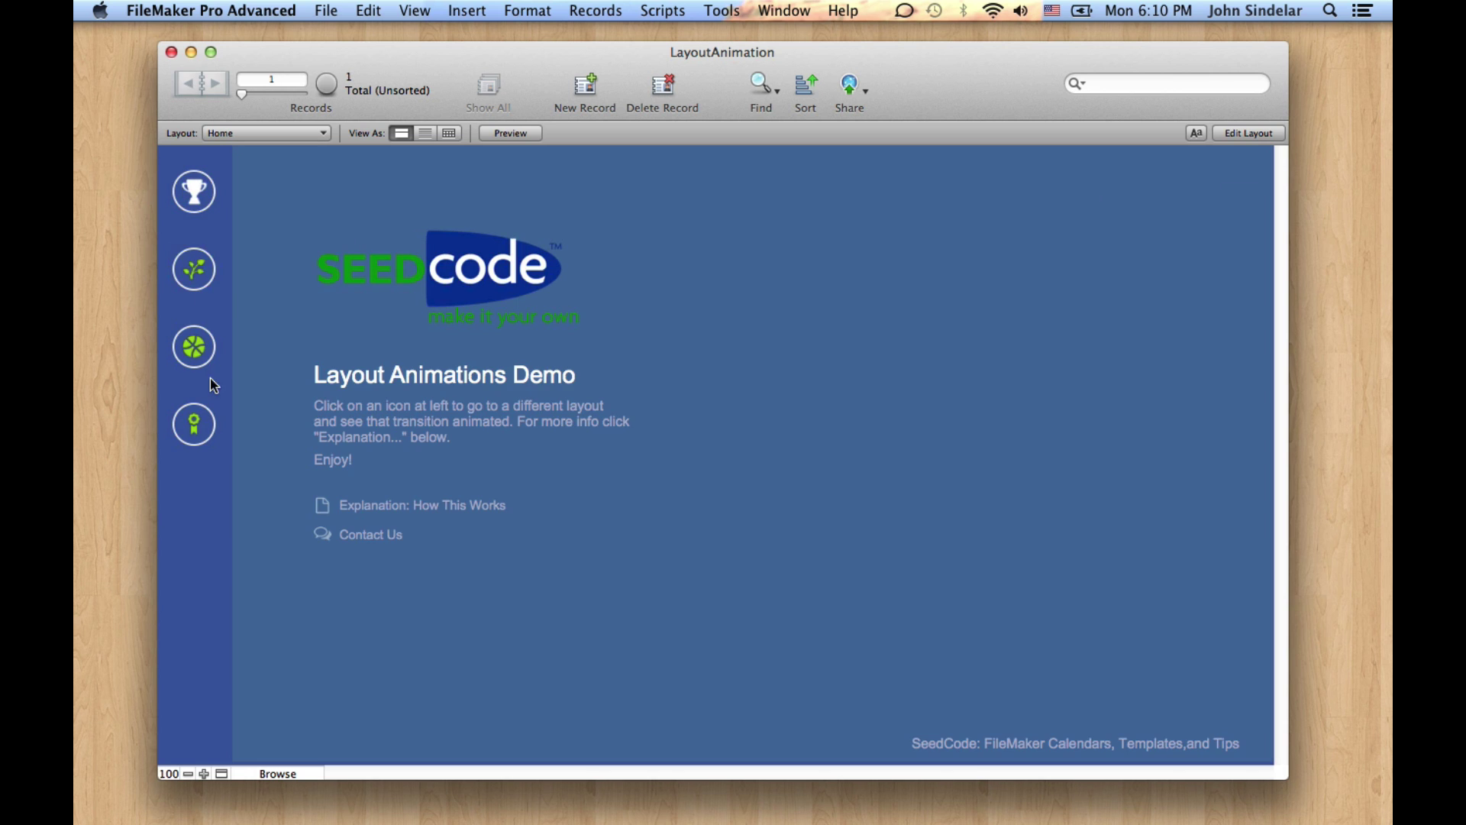
left_click(195, 425)
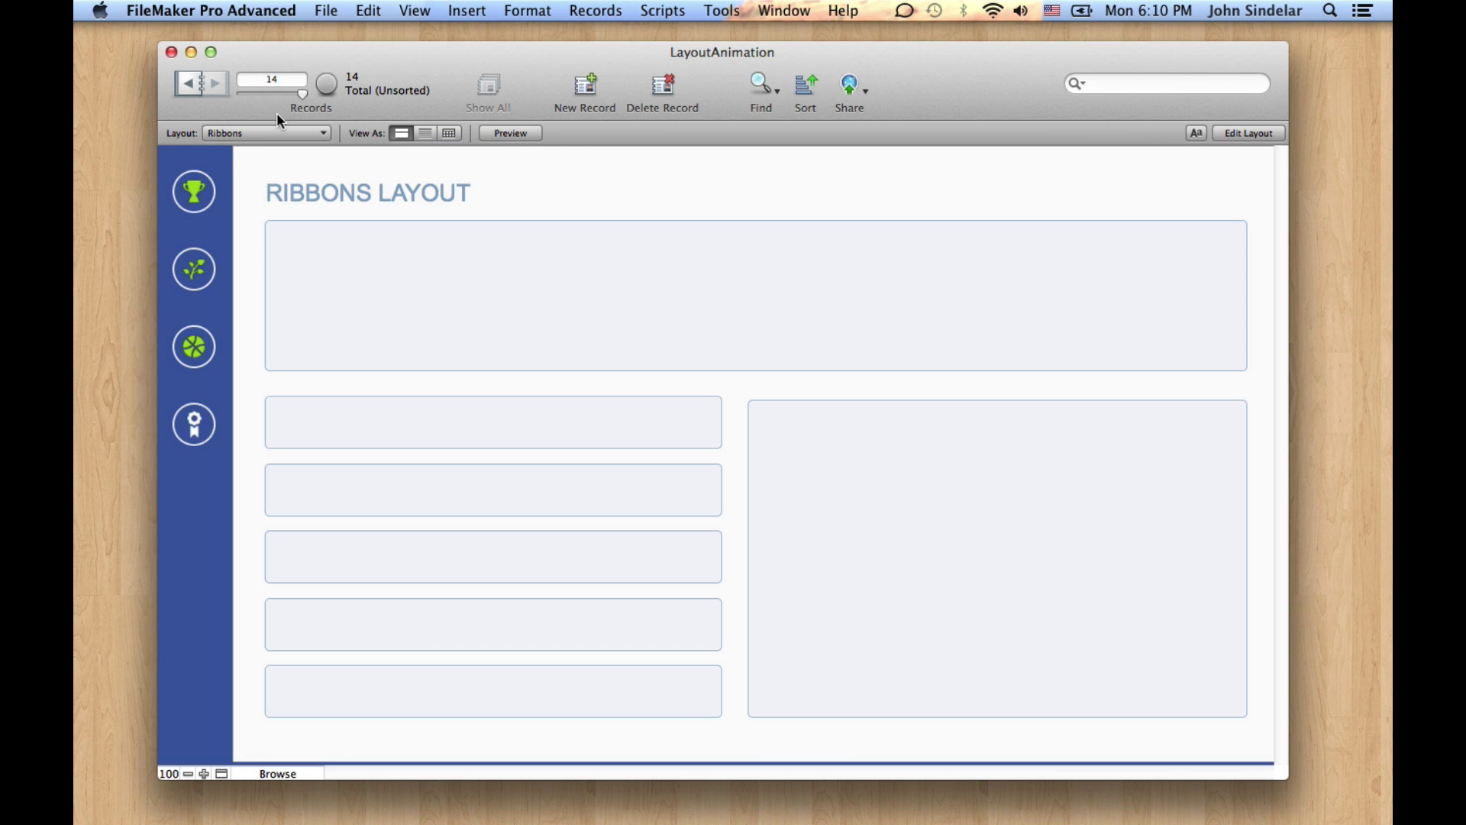
left_click(267, 133)
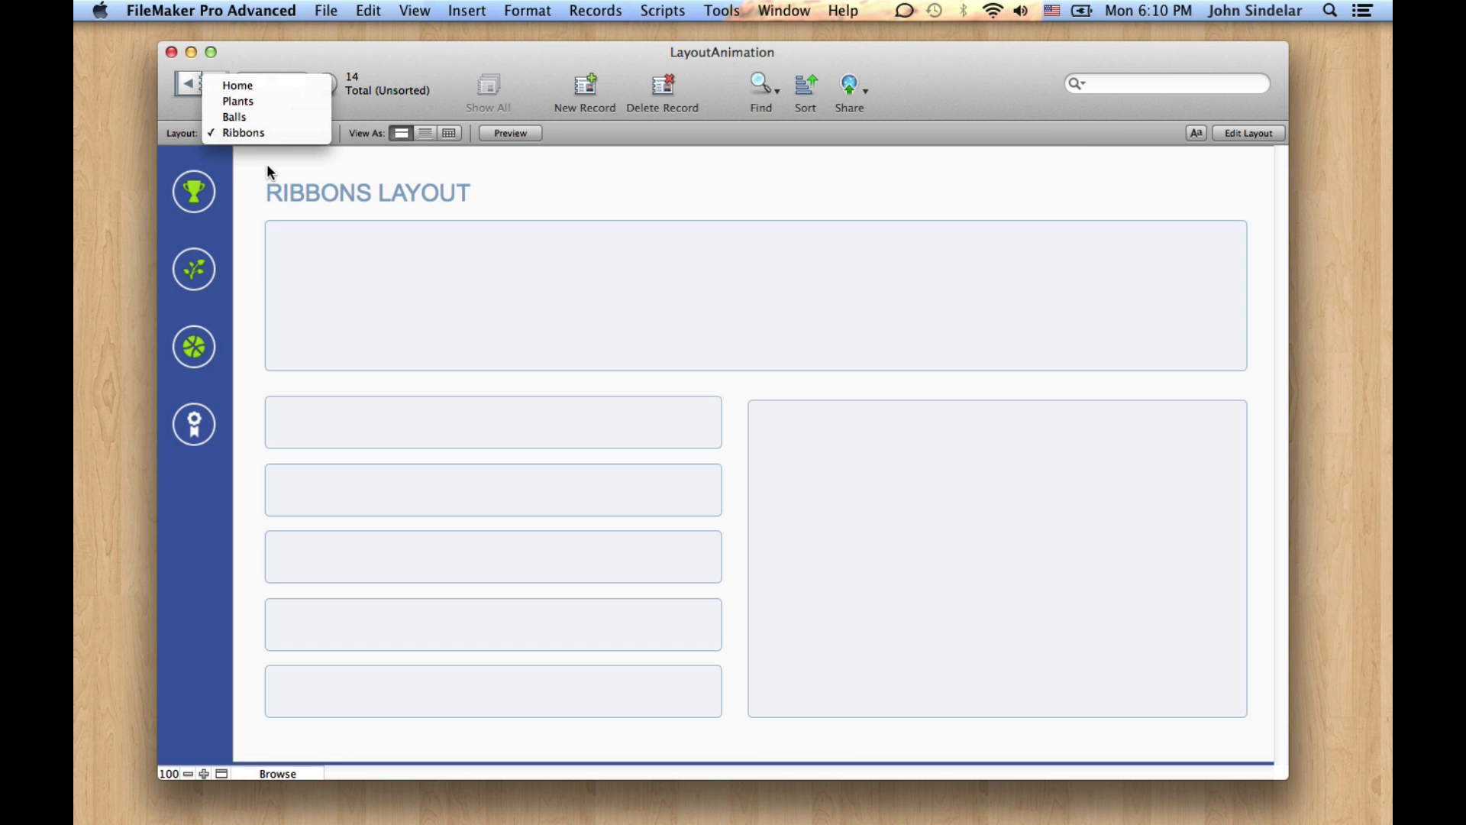
left_click(265, 167)
left_click(194, 193)
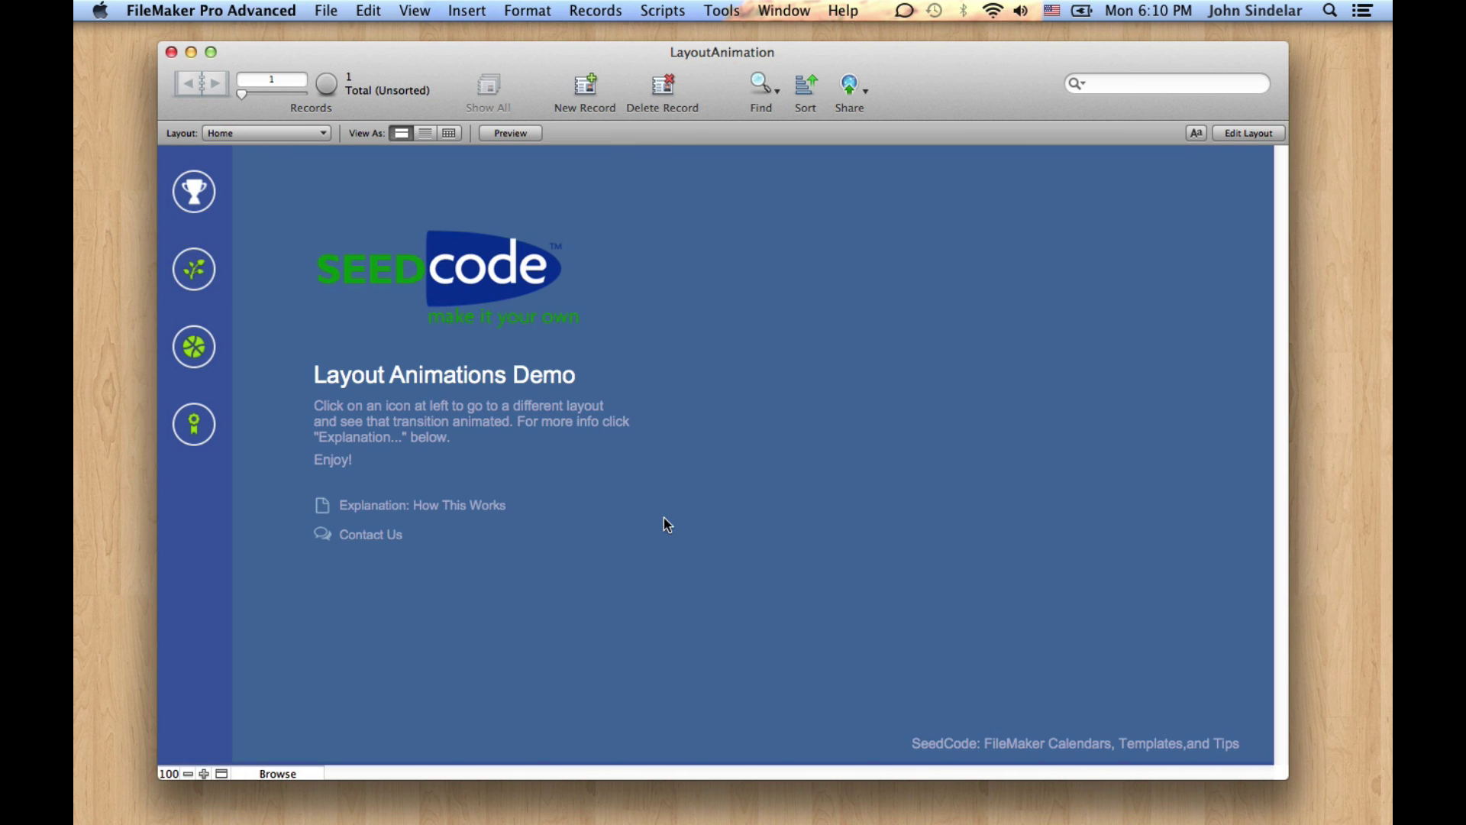
left_click(189, 275)
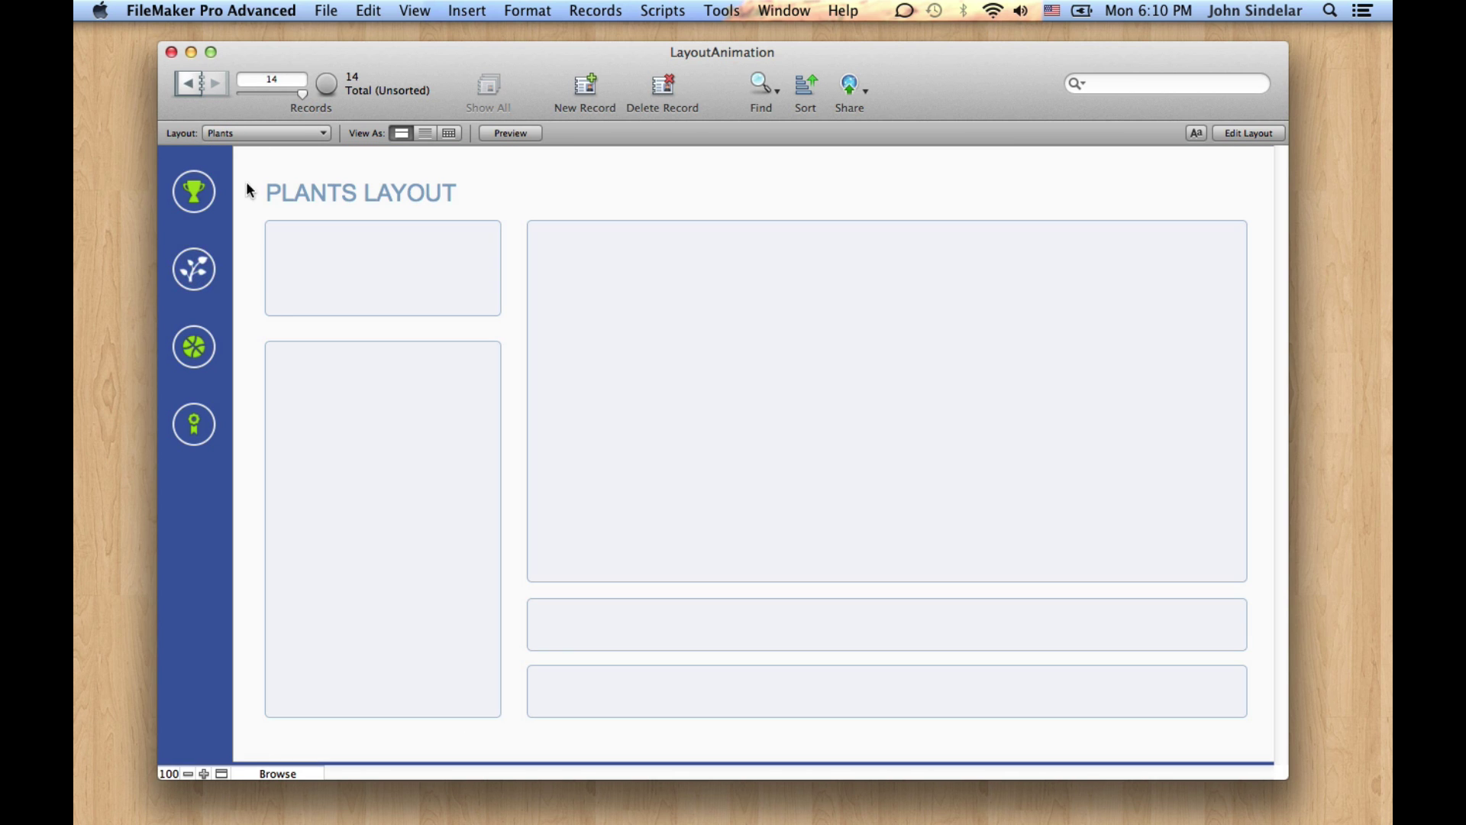
left_click(187, 193)
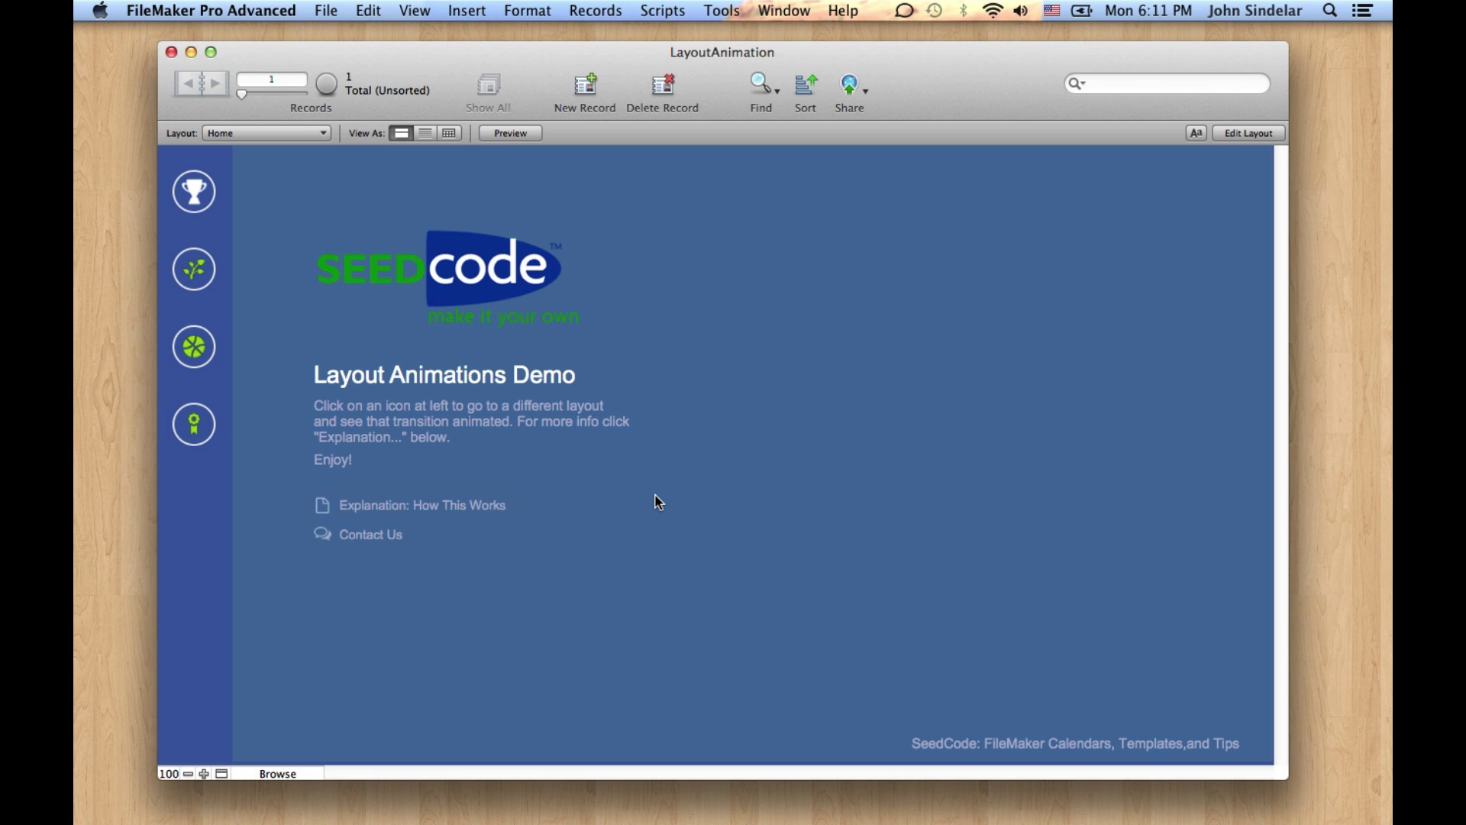
Step: Switch the Home layout to Layout mode and enlarge the window to show the whole layout
key("super+l")
left_click_drag(554, 61, 475, 41)
left_click_drag(1206, 761, 1361, 781)
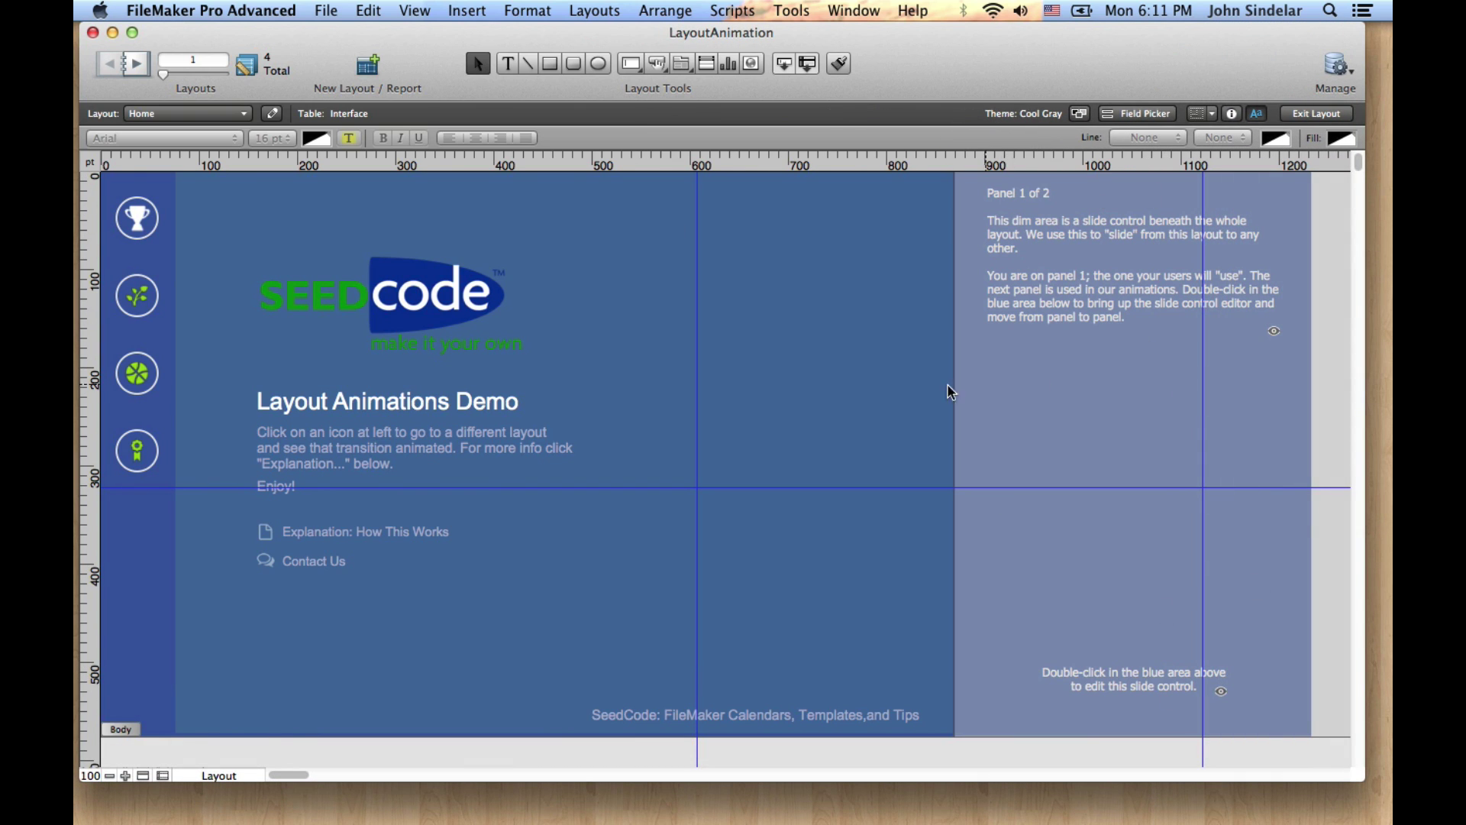
Step: Open the slide control's setup and flip its panels, ending on blank panel 2 of 2
double_click(1108, 380)
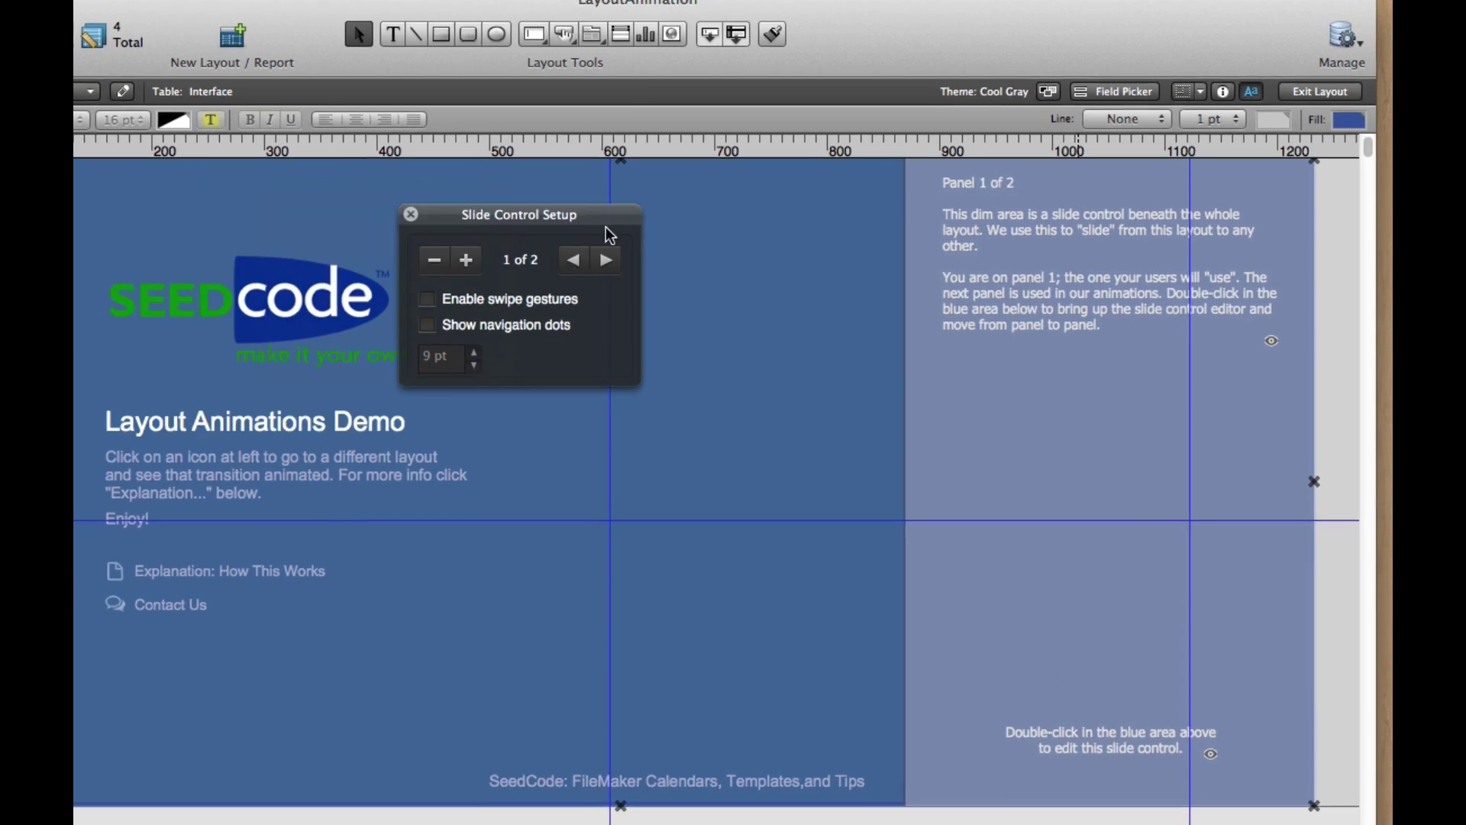
left_click_drag(447, 200, 766, 214)
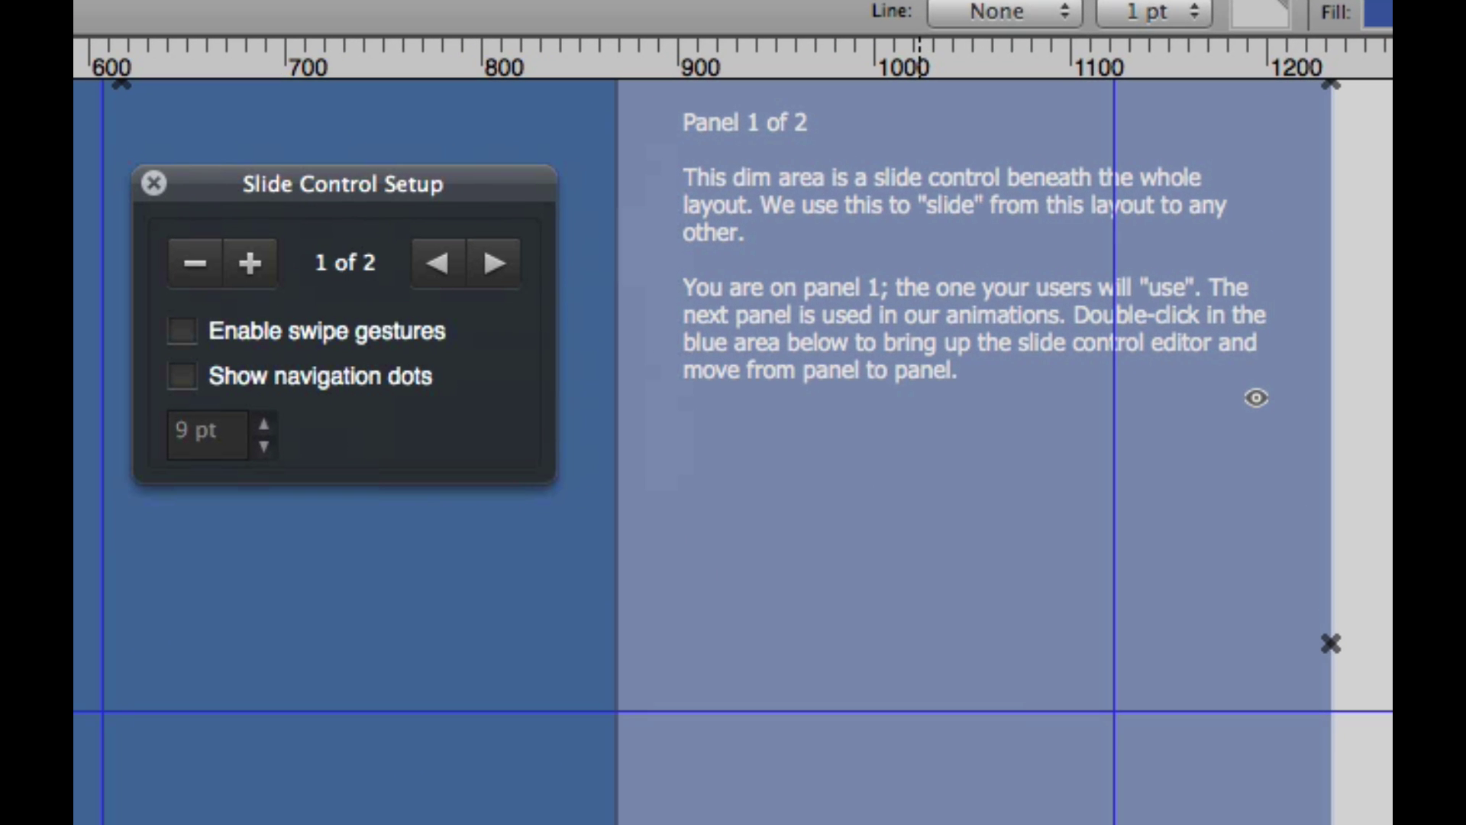
left_click(492, 261)
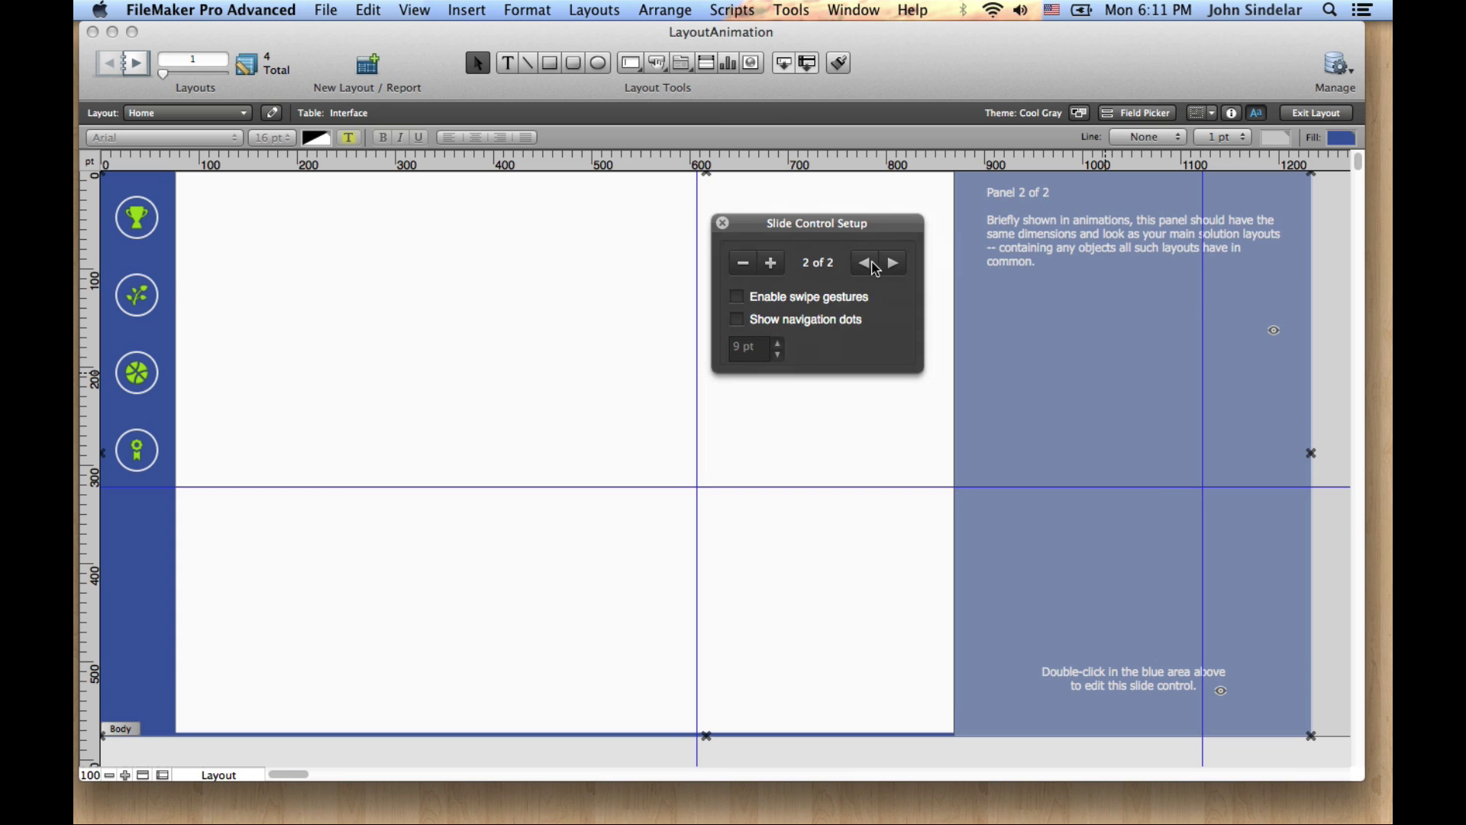
left_click(872, 262)
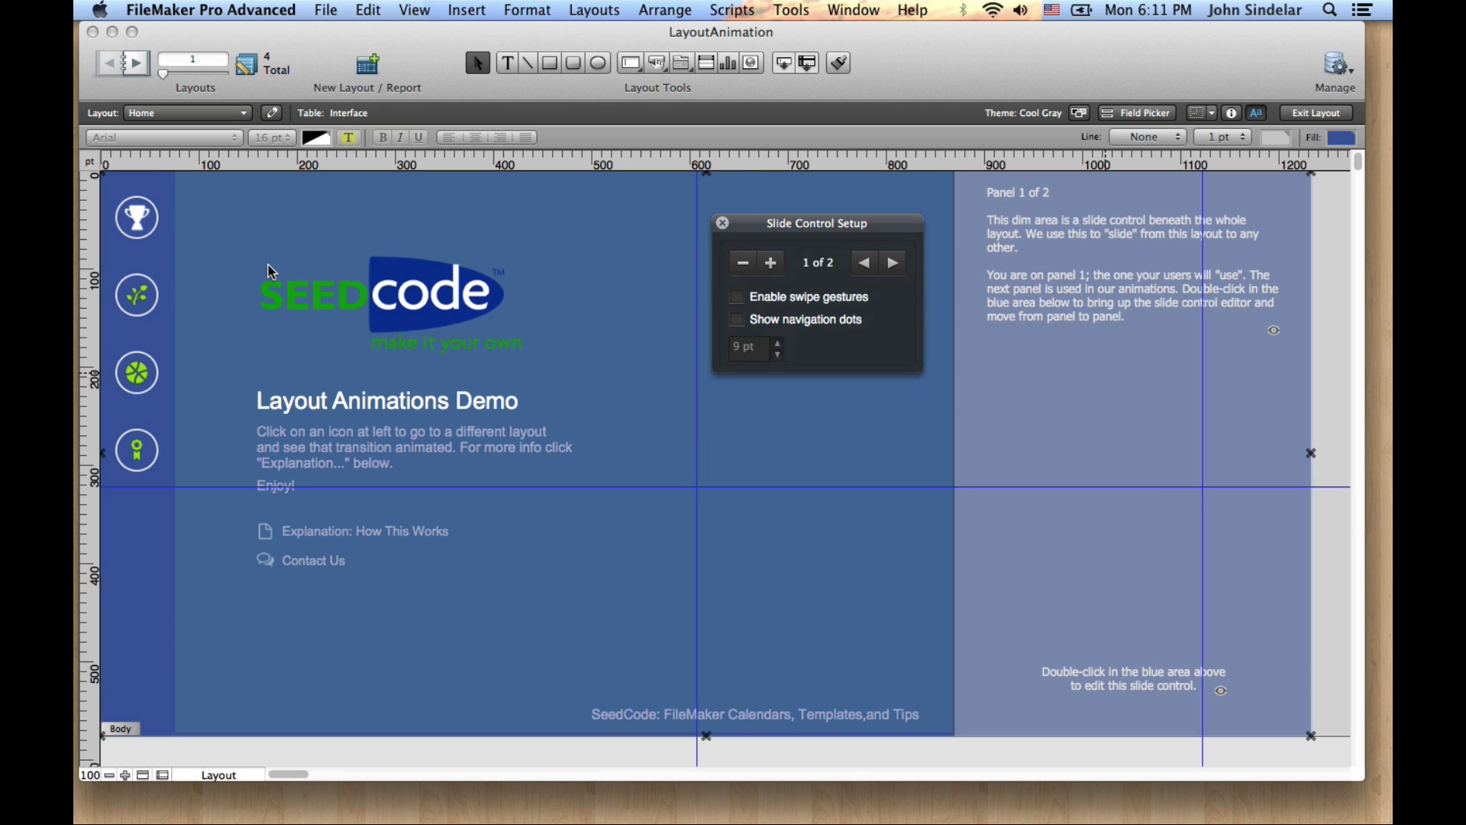
left_click(899, 264)
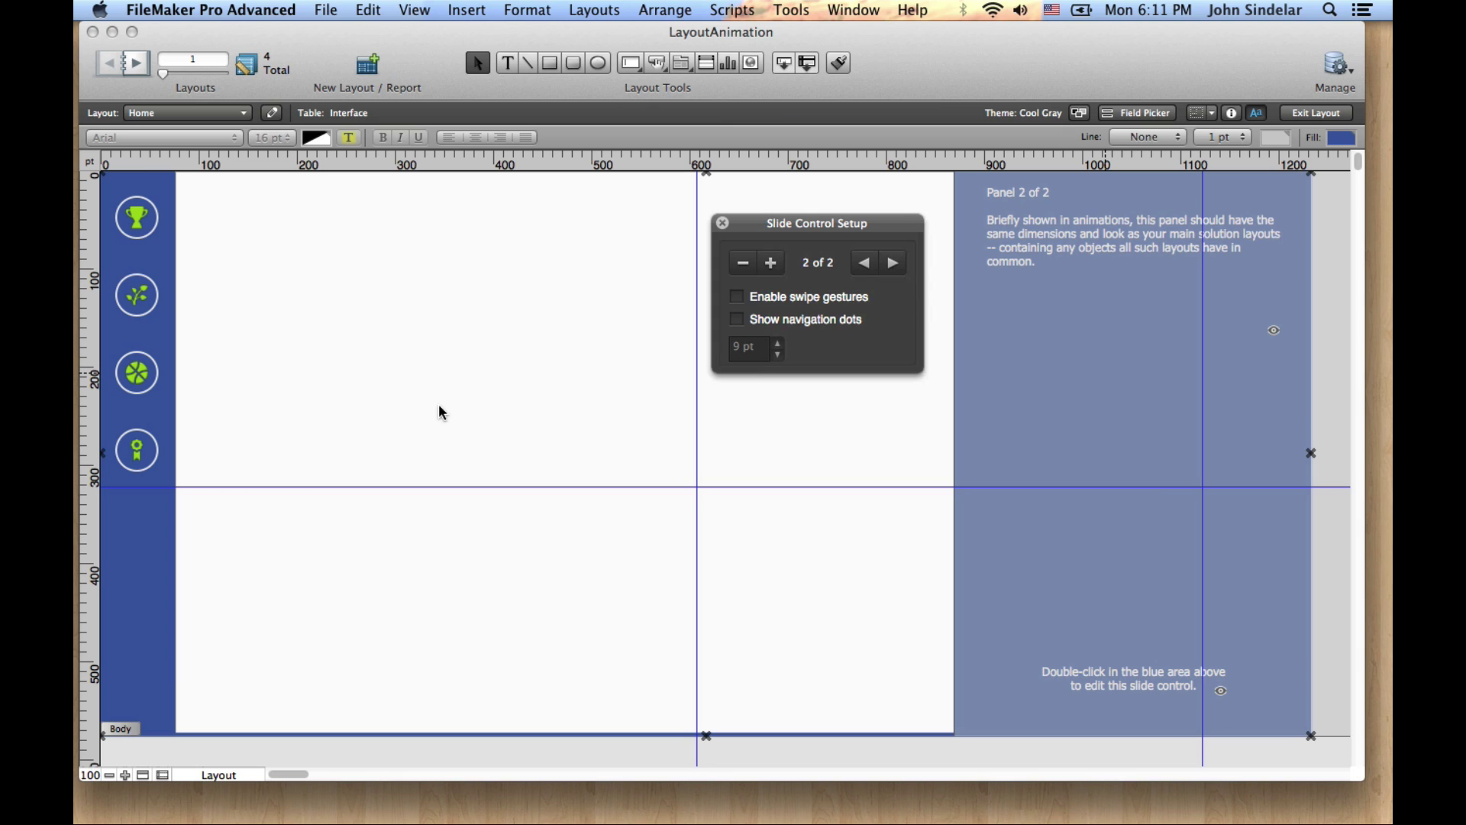
Step: Switch to editing the Plants layout and open its slide control setup
left_click(194, 113)
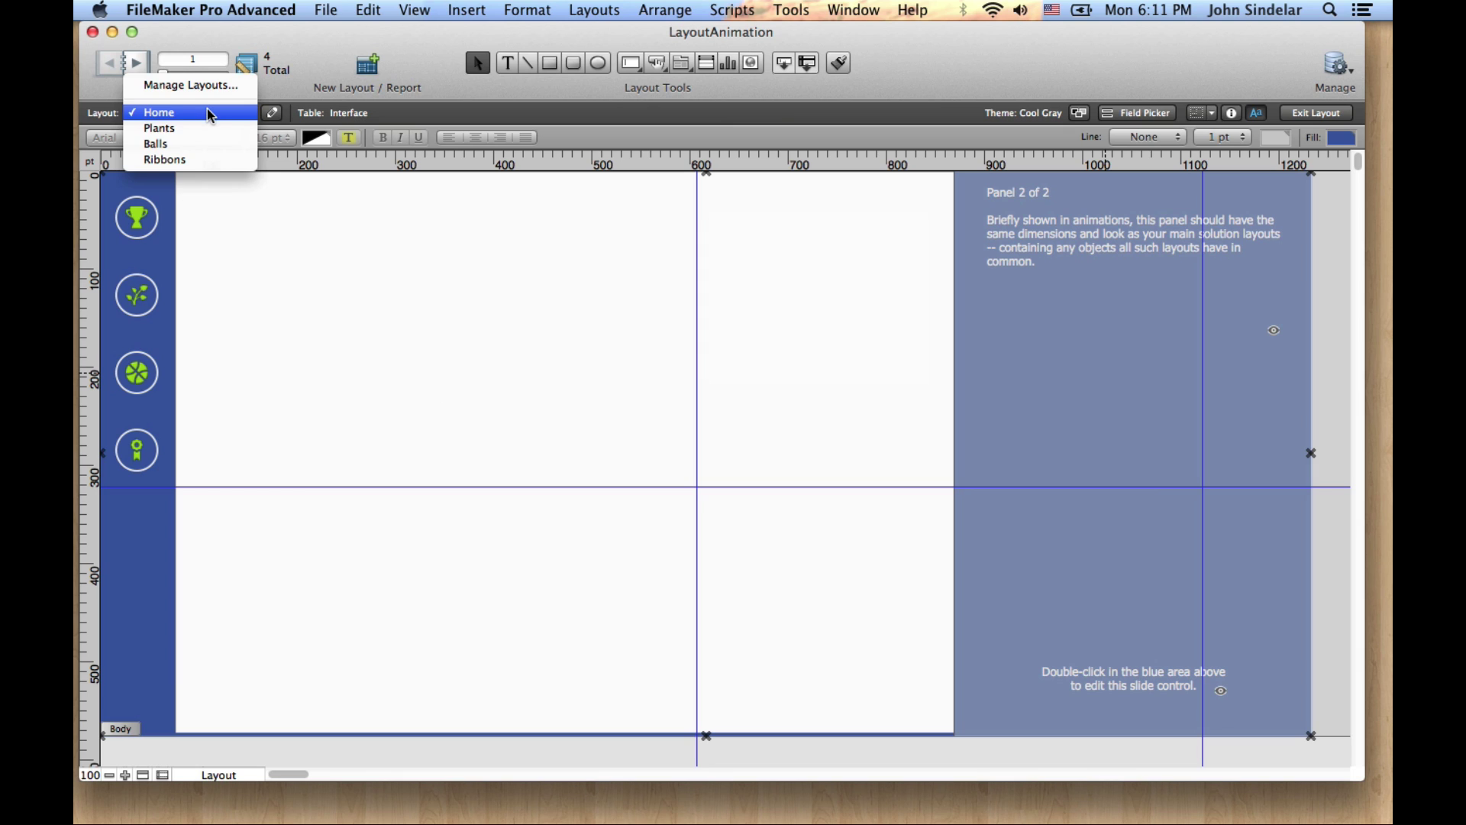
left_click(207, 129)
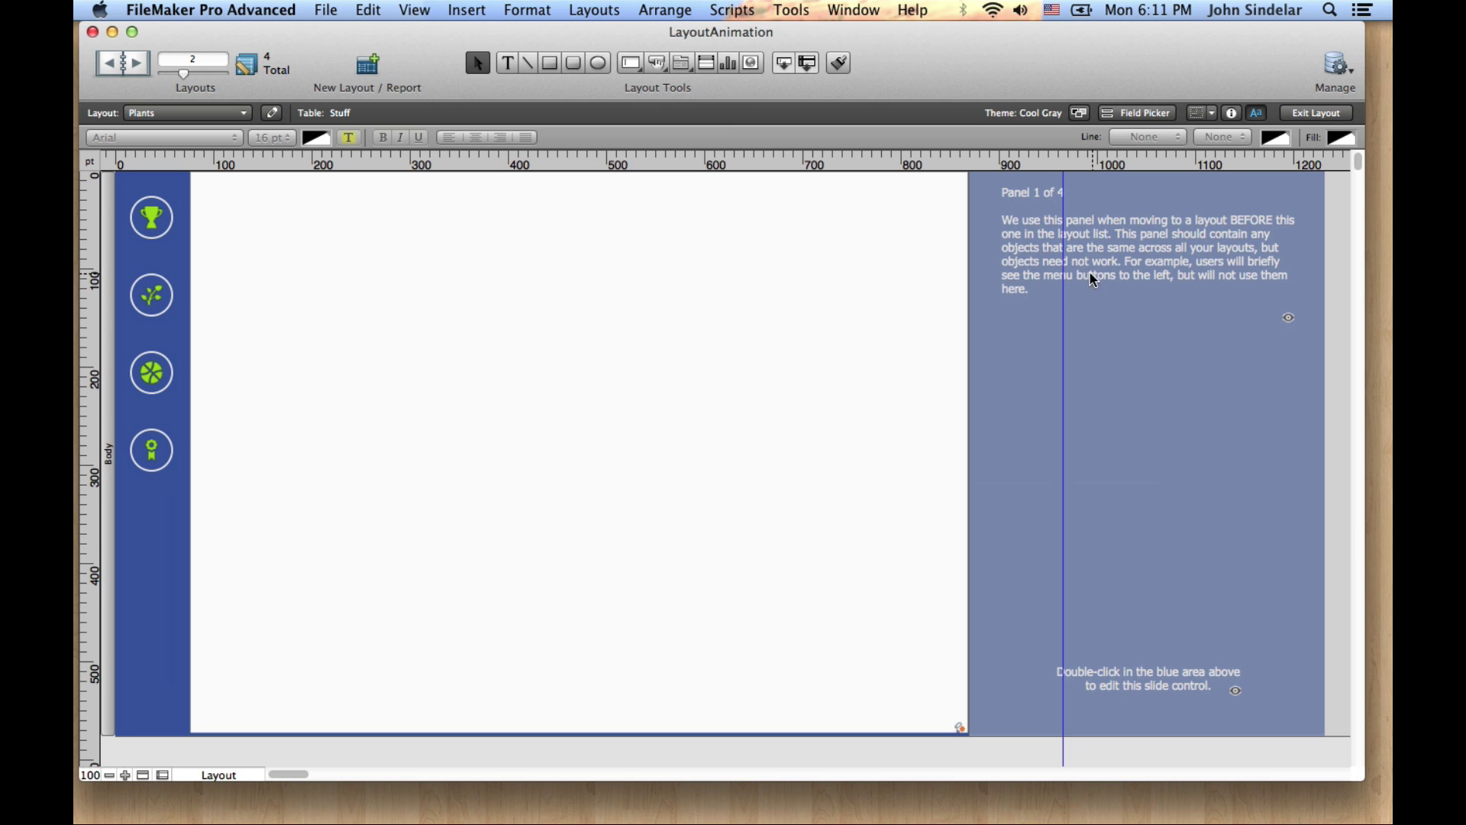
left_click(1021, 371)
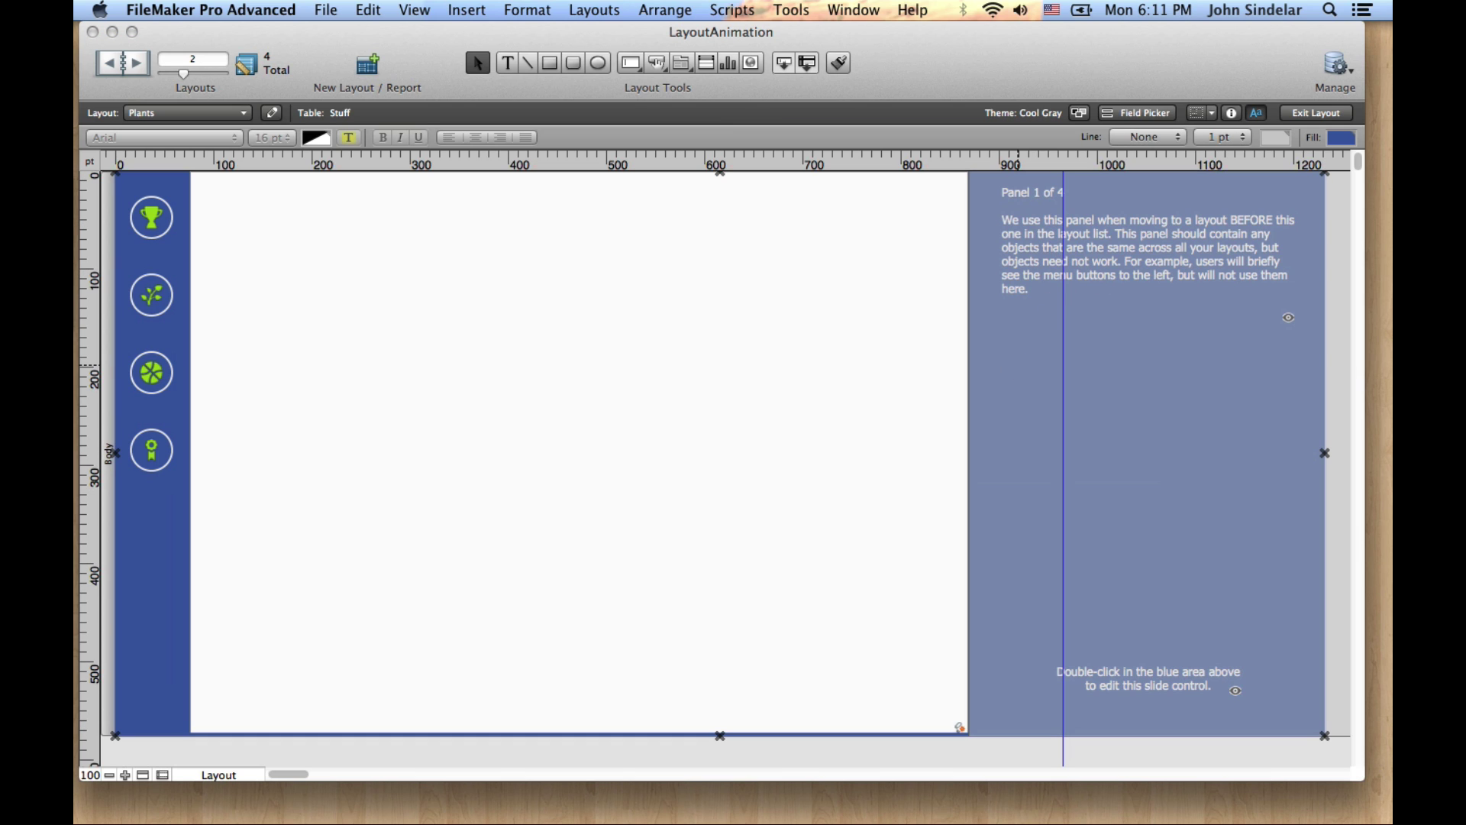
double_click(1021, 371)
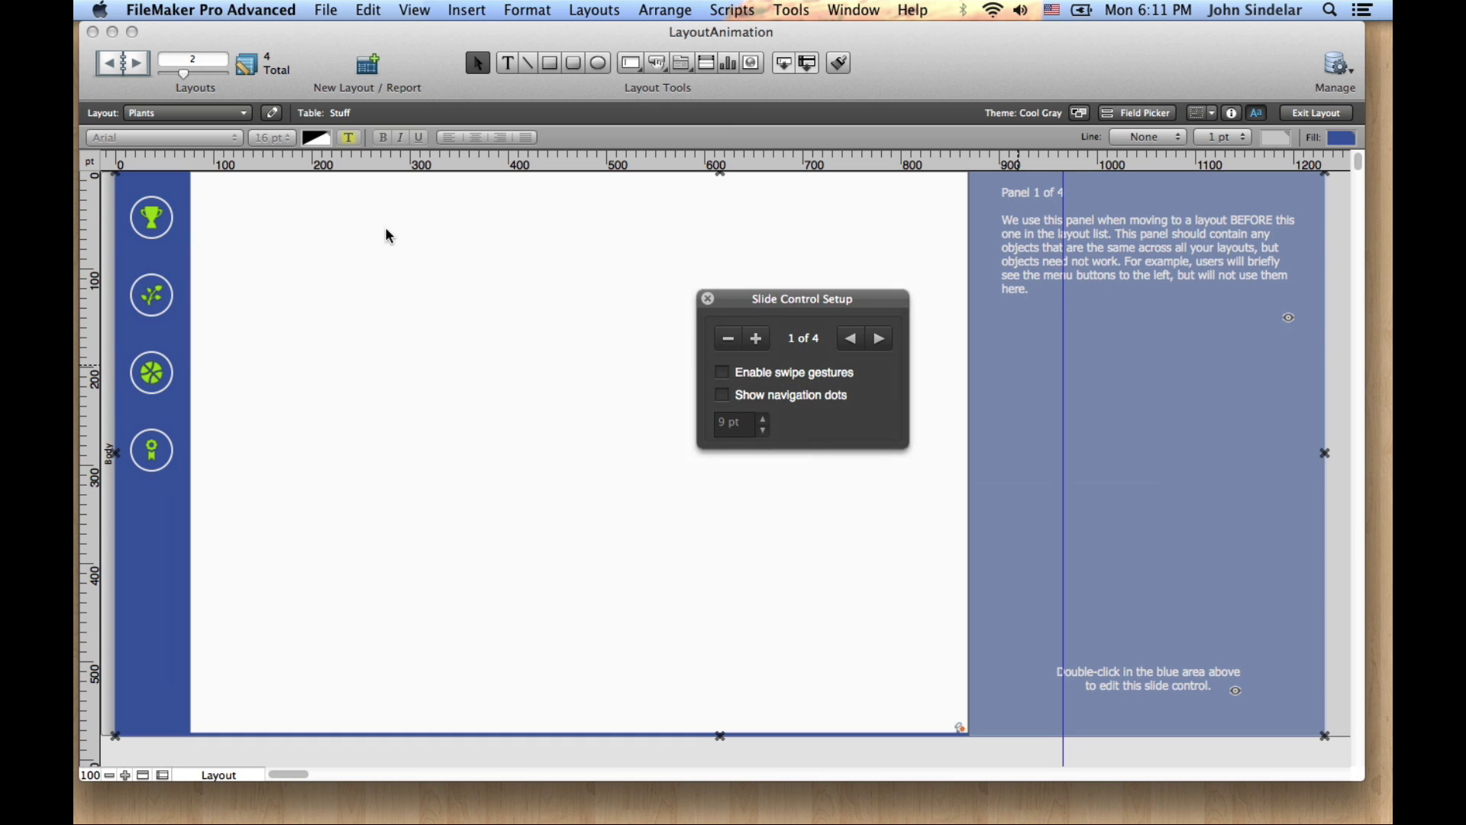
Step: Step through panels 1–4, stop on the SeedCode panel 2 of 4, then return to Browse mode
left_click(878, 339)
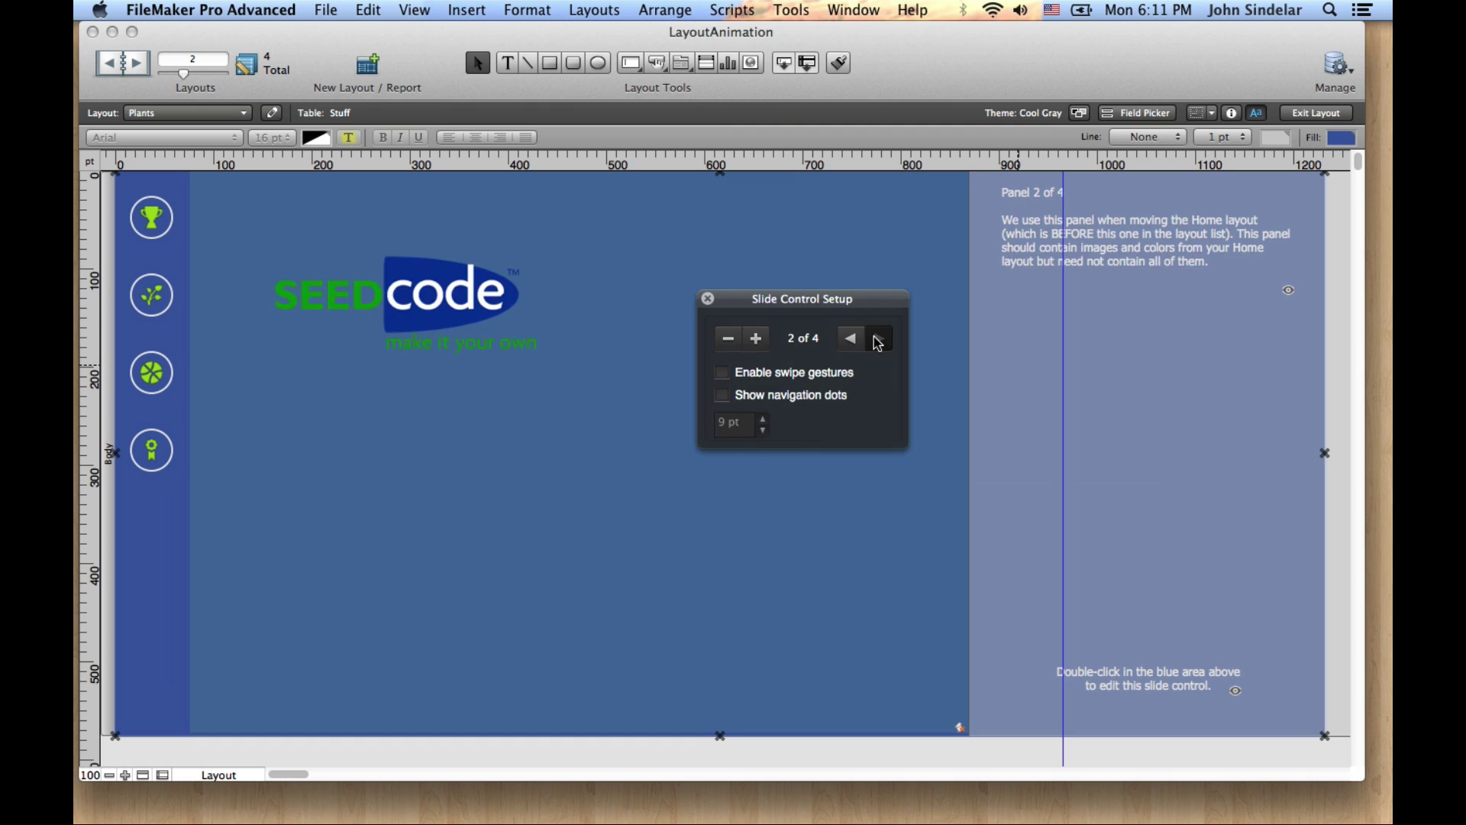
left_click(879, 339)
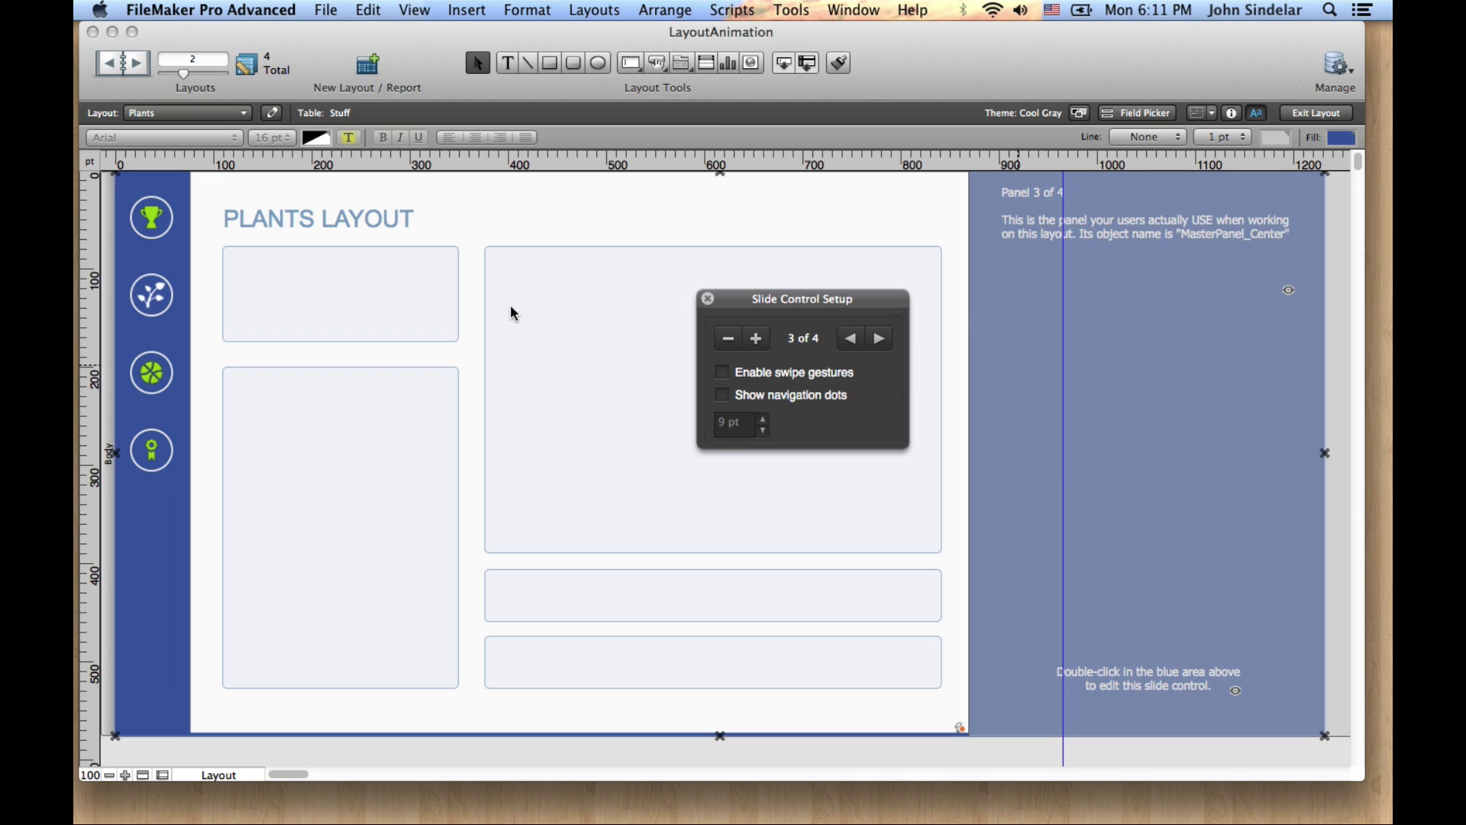
left_click(882, 340)
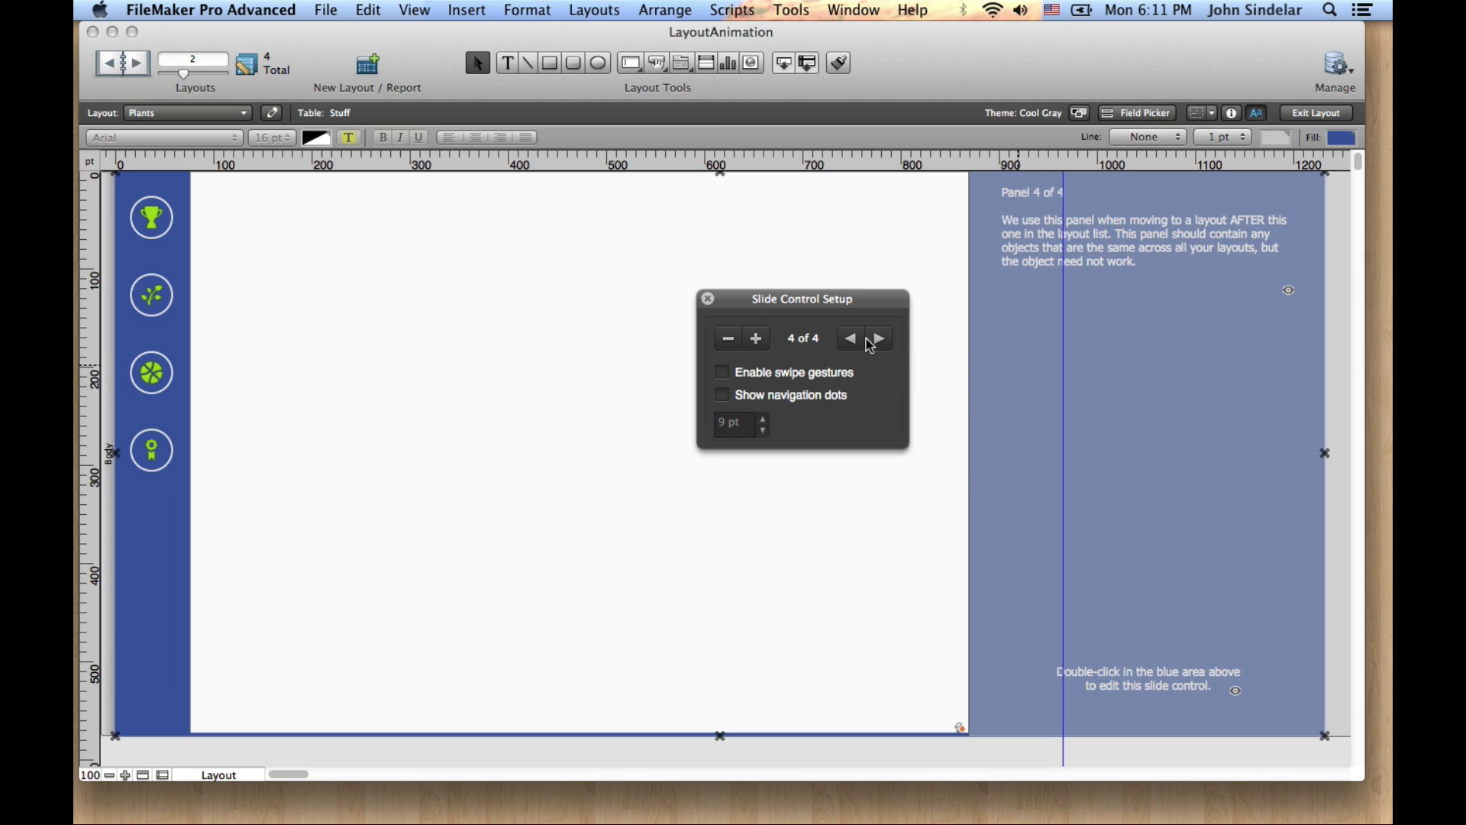
left_click(856, 344)
left_click(855, 344)
left_click(854, 341)
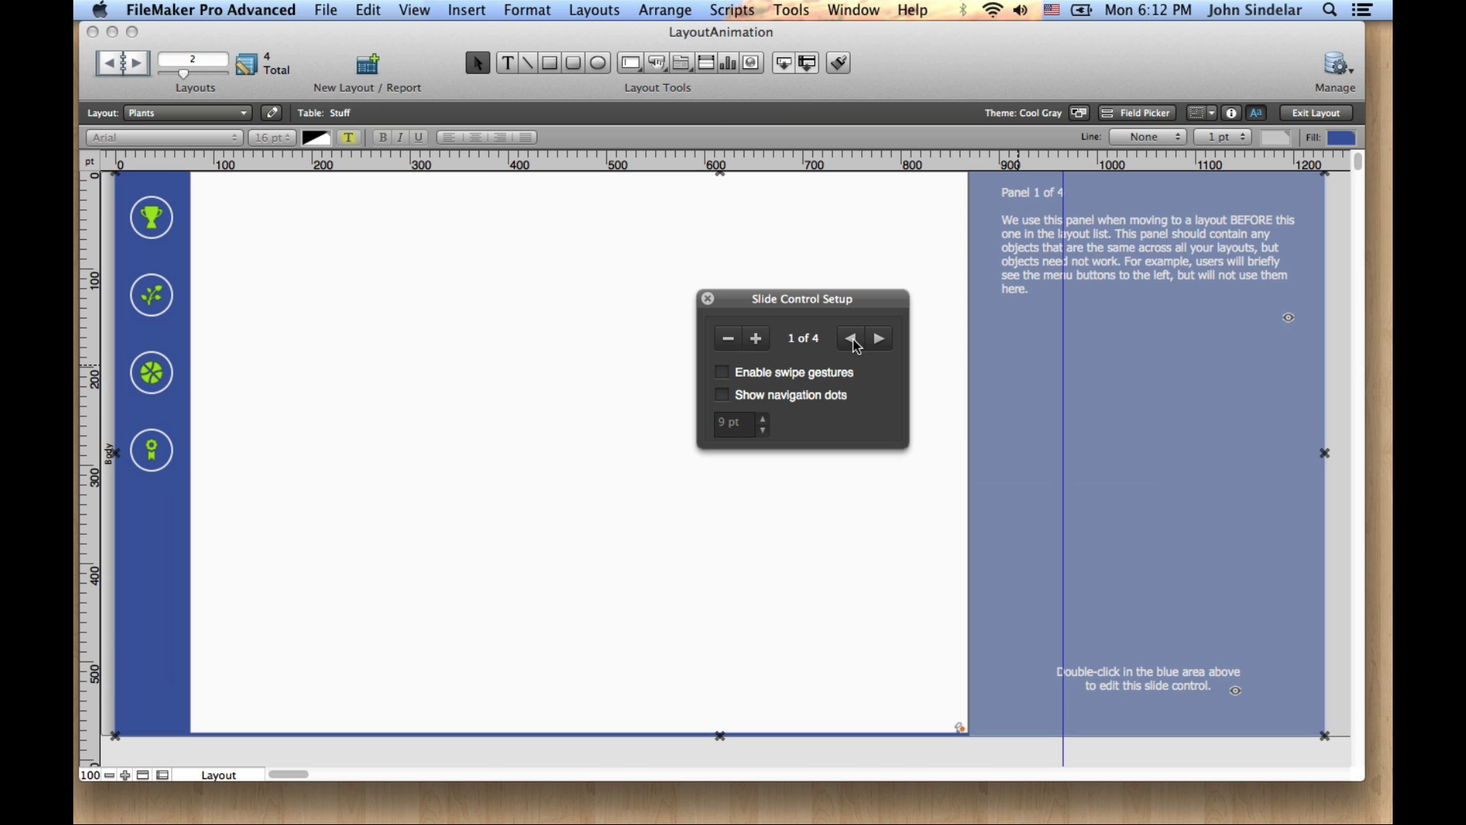
left_click(878, 342)
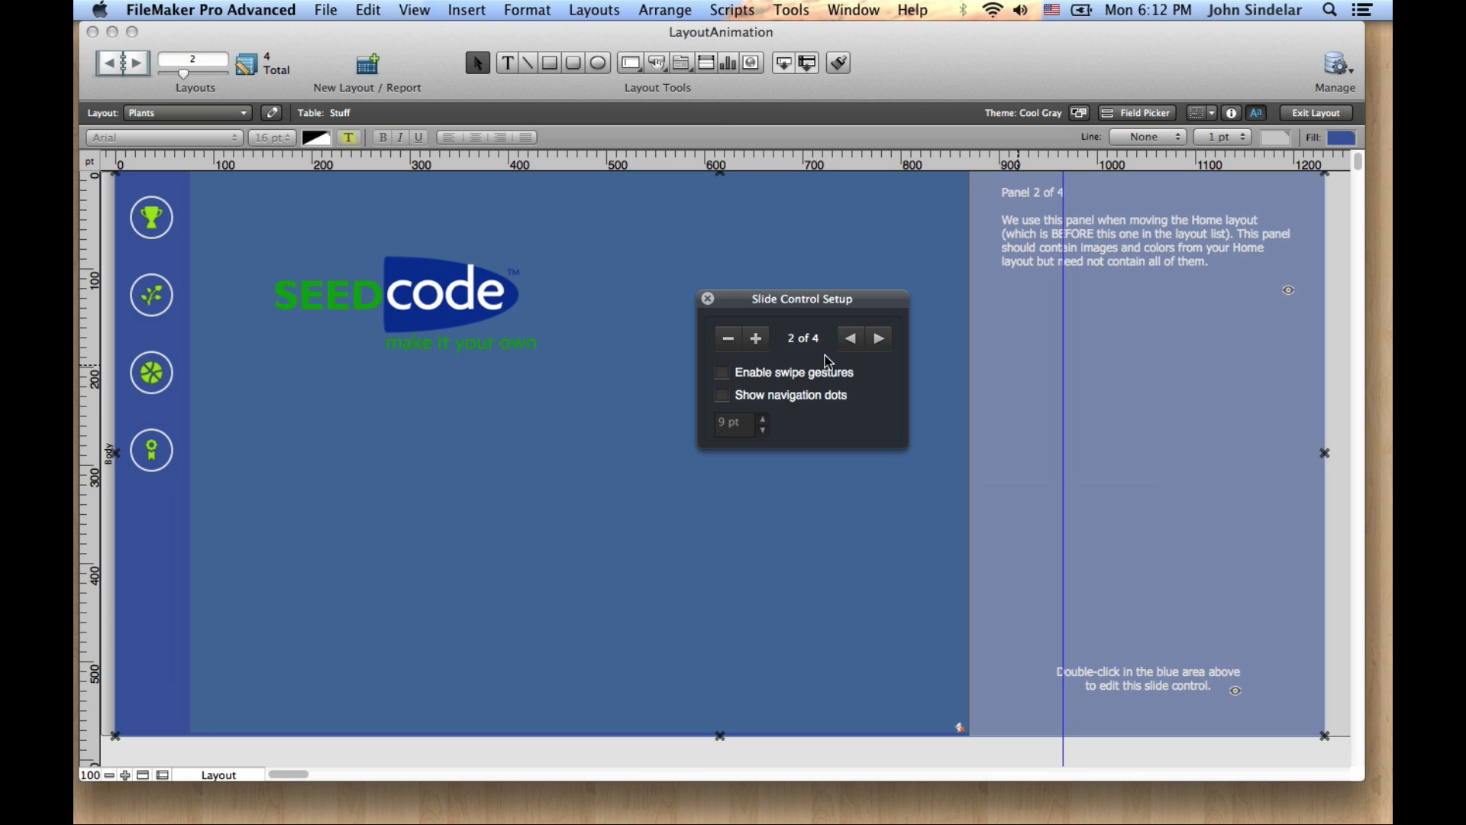
key("super+b")
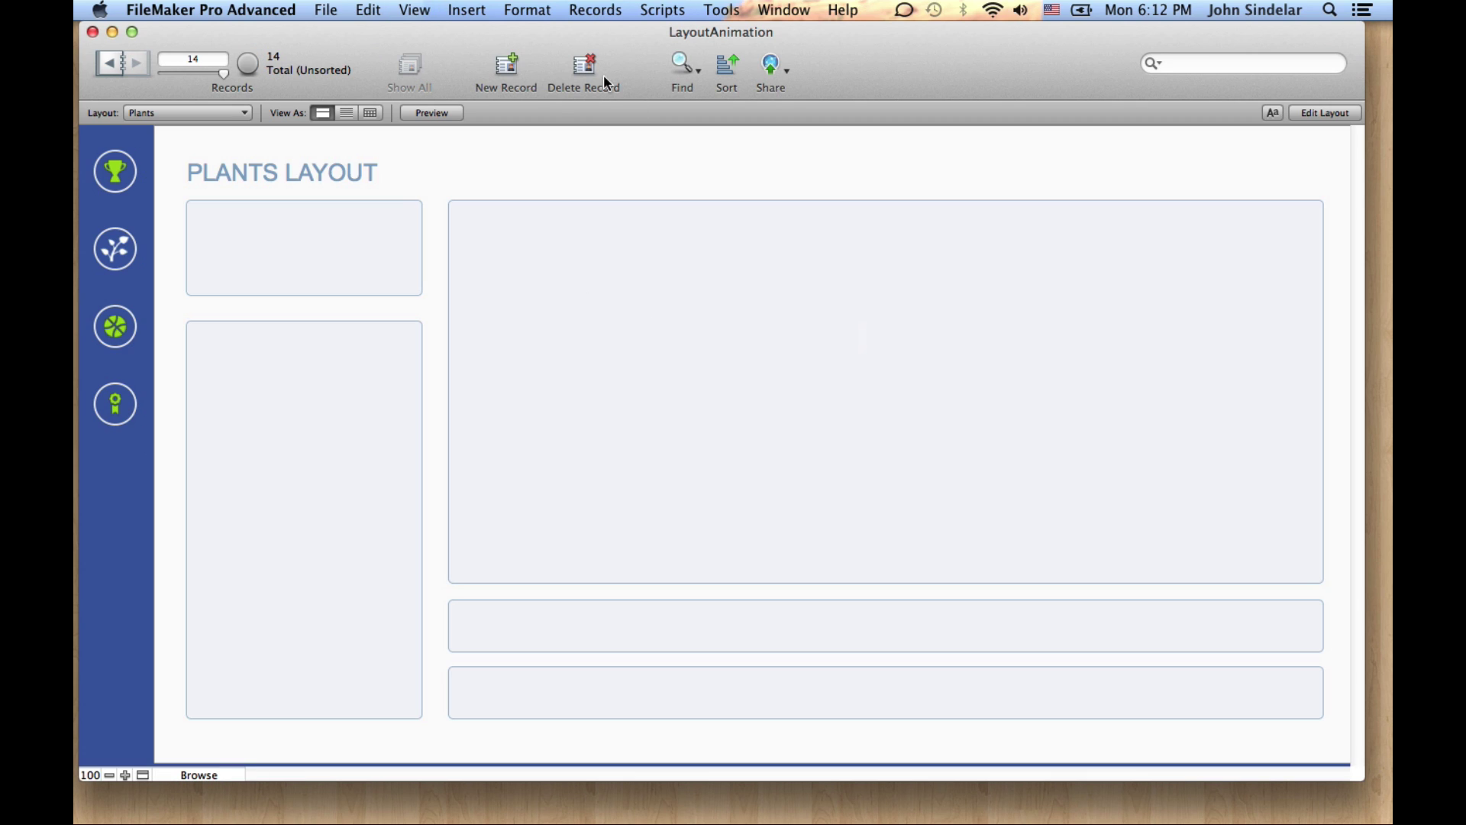
Step: From the Home layout, turn on the Script Debugger and run the Plants navigation
left_click(122, 174)
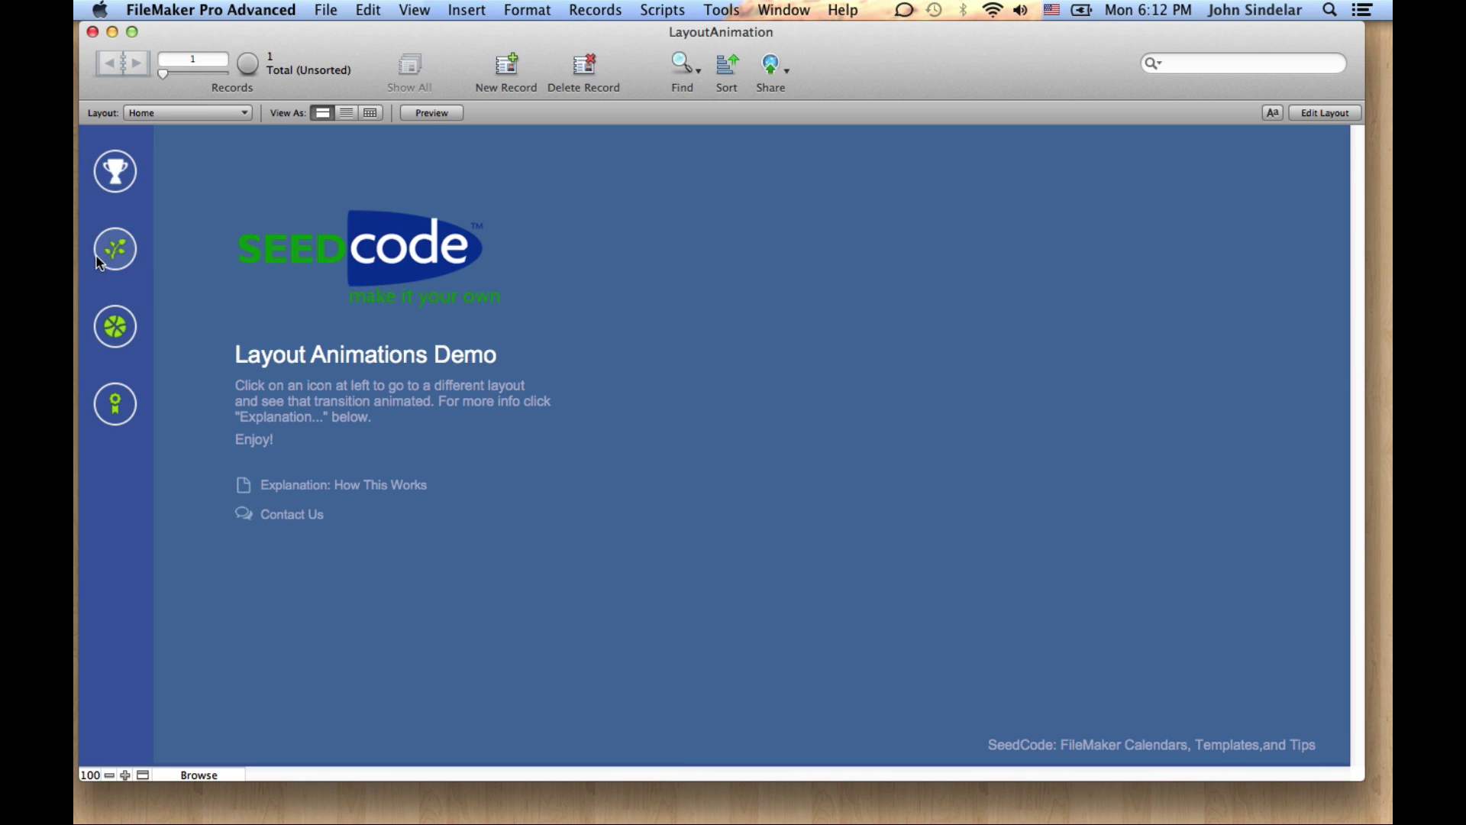
left_click(674, 8)
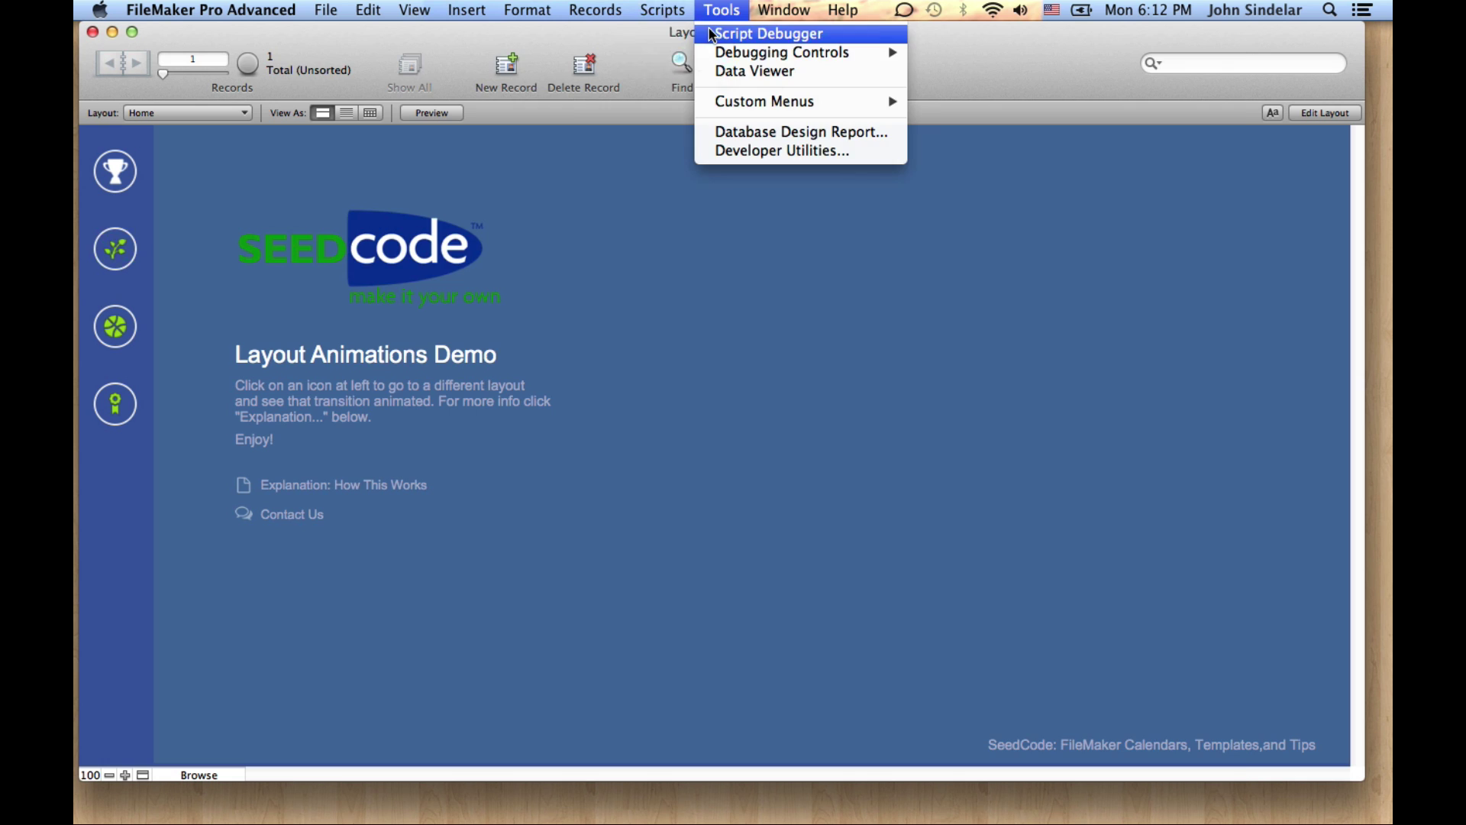
left_click(712, 35)
left_click(115, 249)
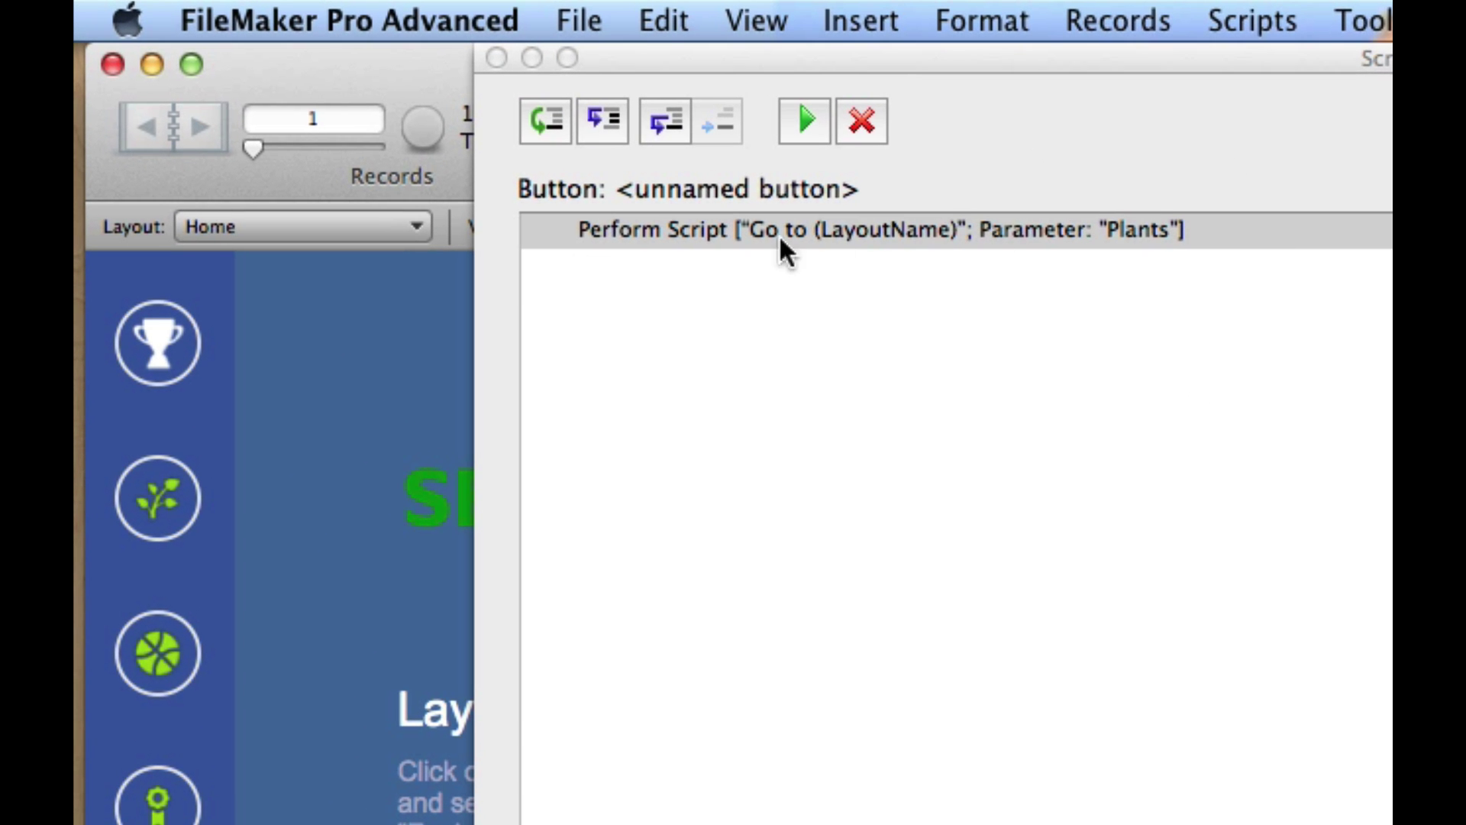
Step: Step into Go to (LayoutName) and inspect its Set Variable, If blocks and Go to Object steps
left_click(608, 114)
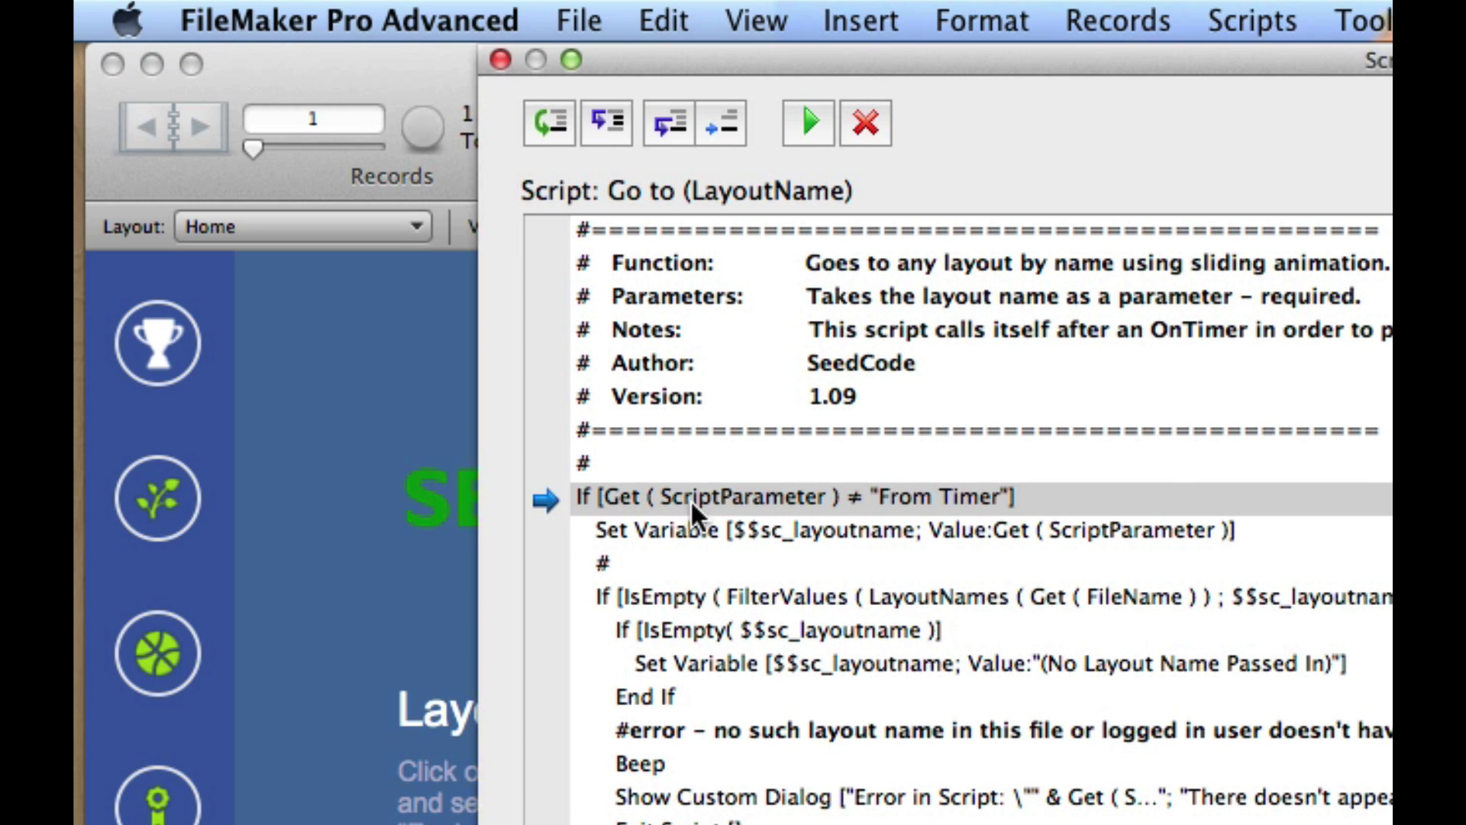
left_click(857, 530)
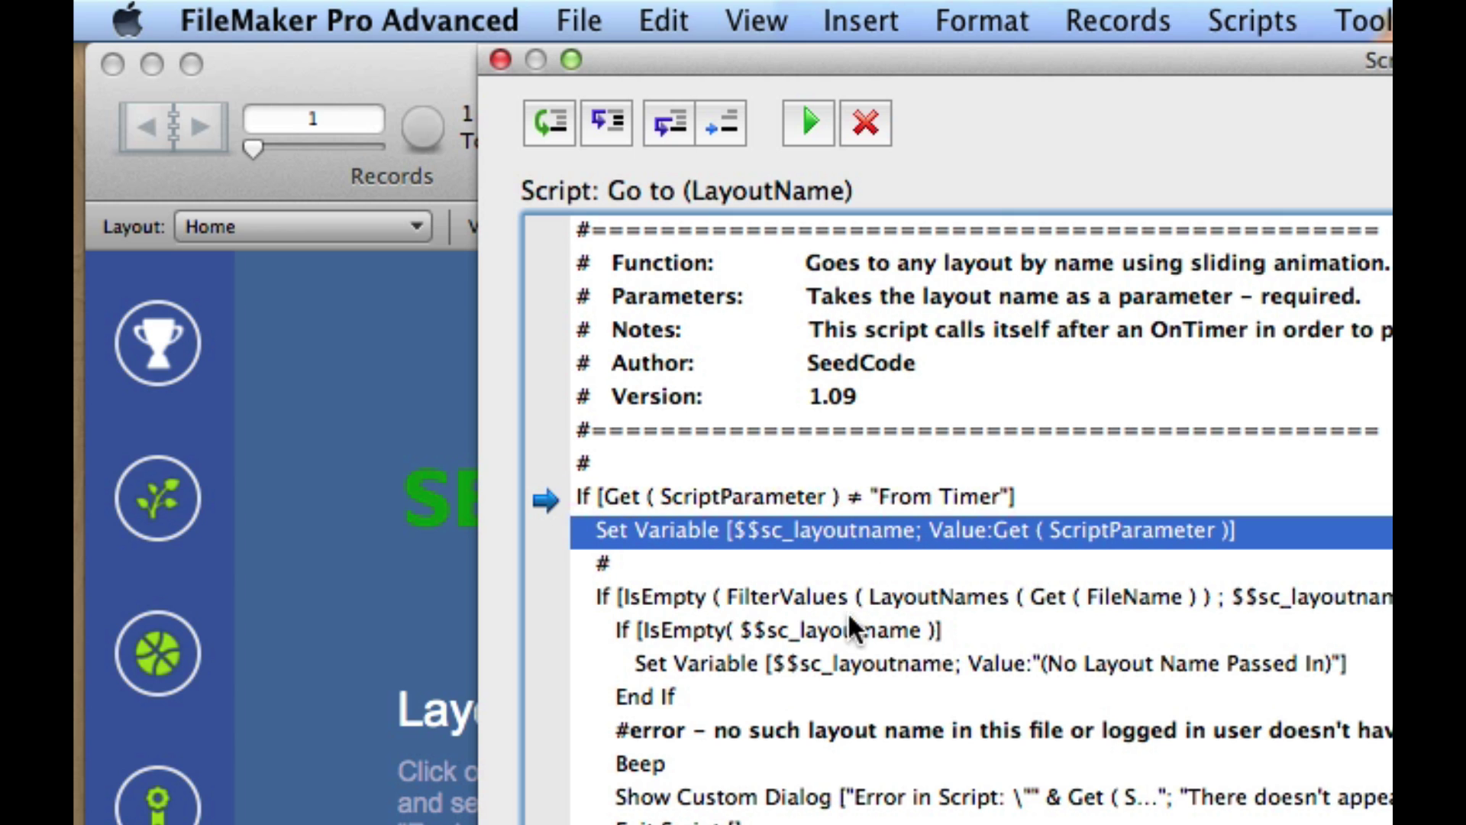
scroll(897, 684, "down", 3)
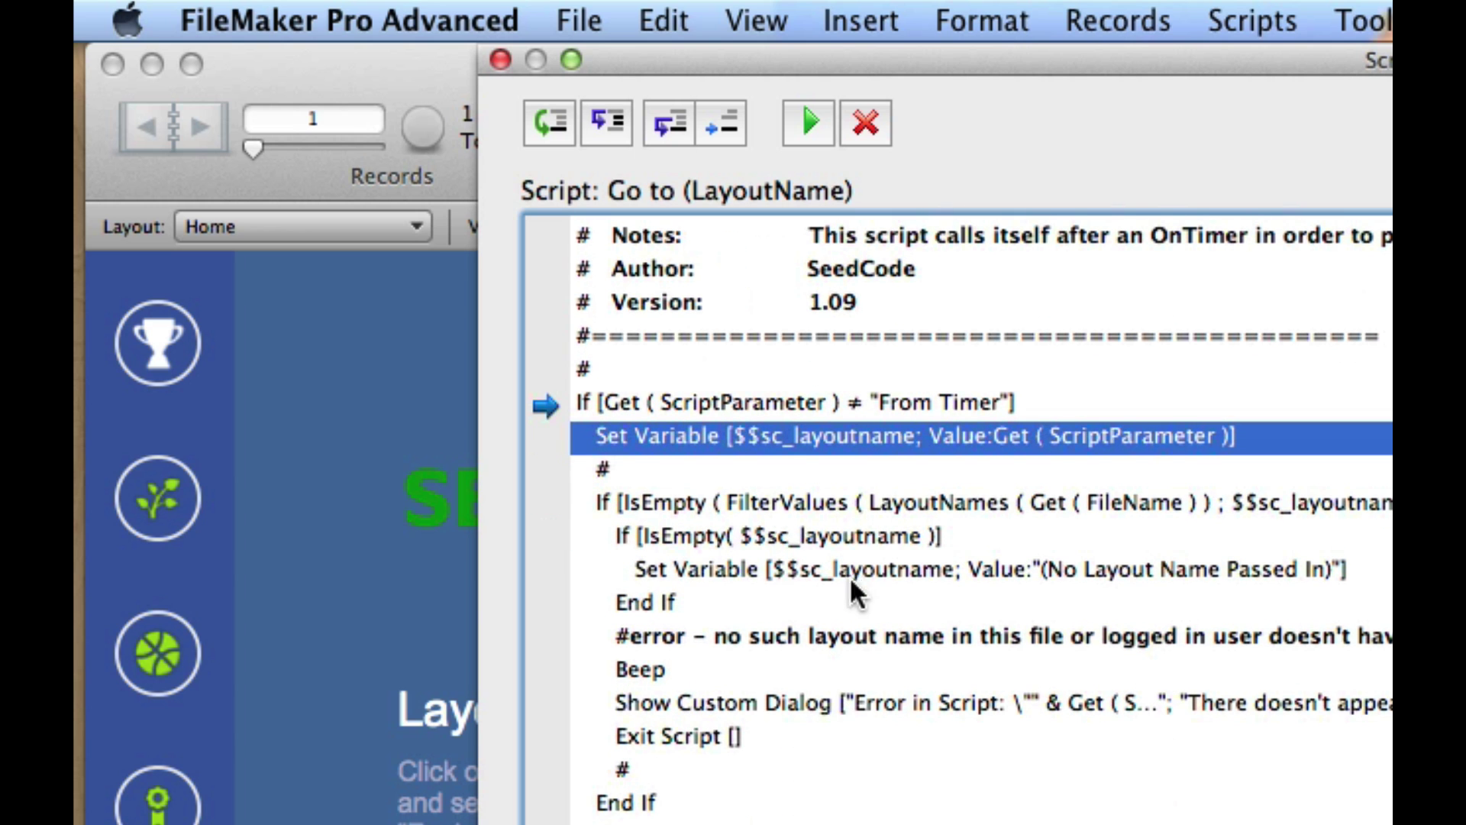
scroll(1102, 374, "down", 5)
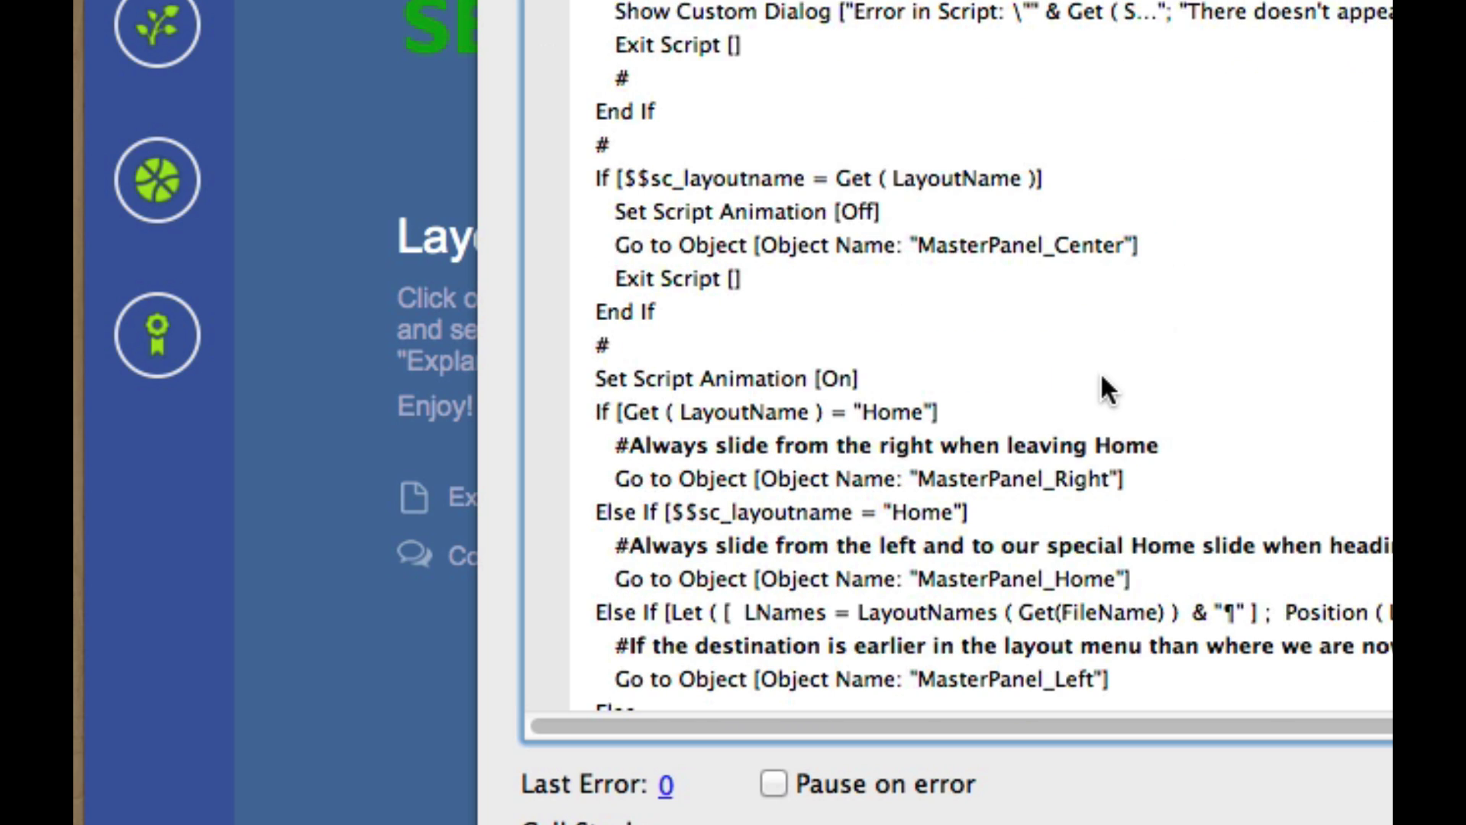
left_click(793, 180)
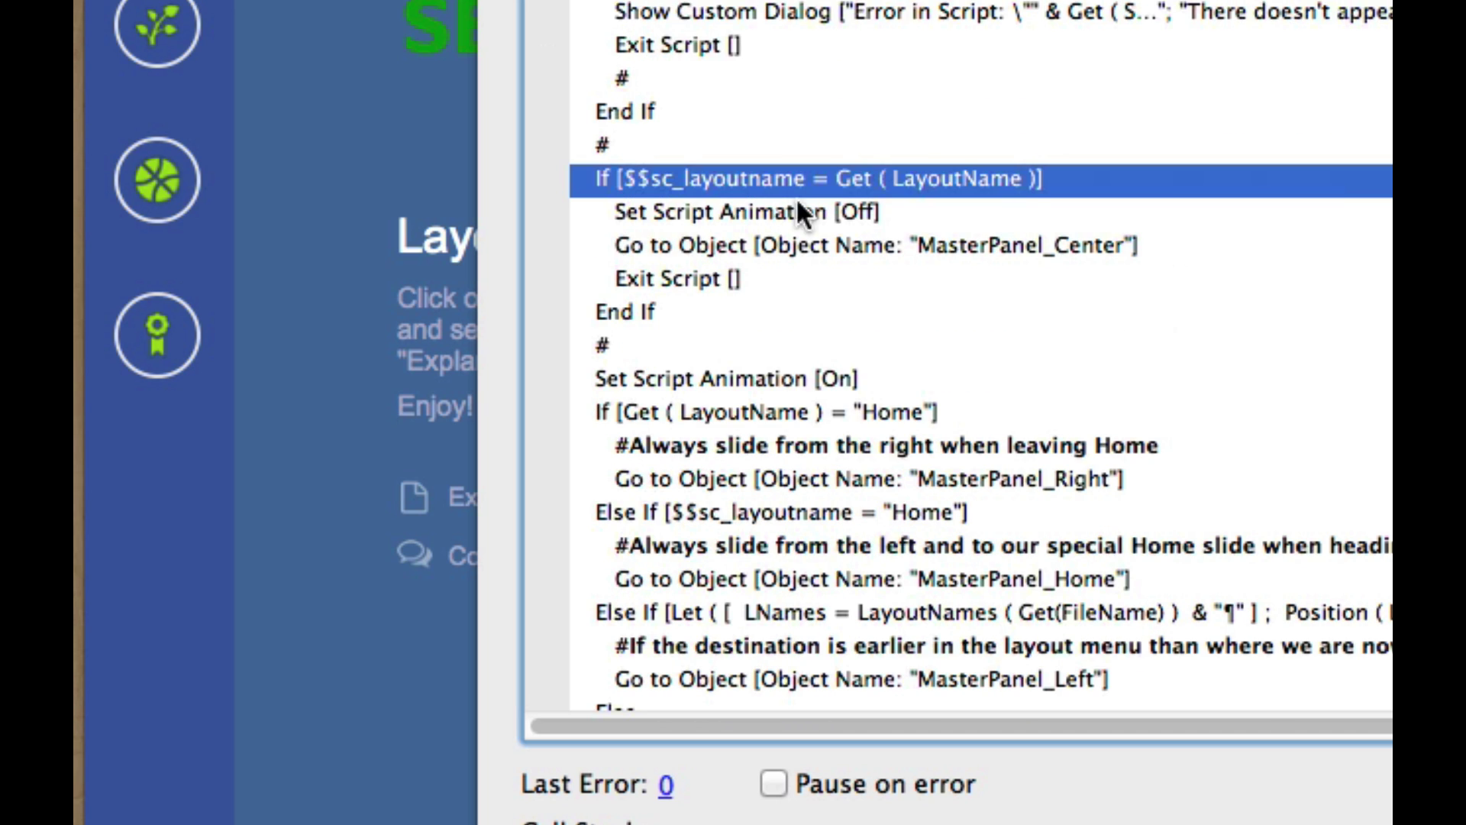
left_click(715, 287, "shift")
left_click(649, 300)
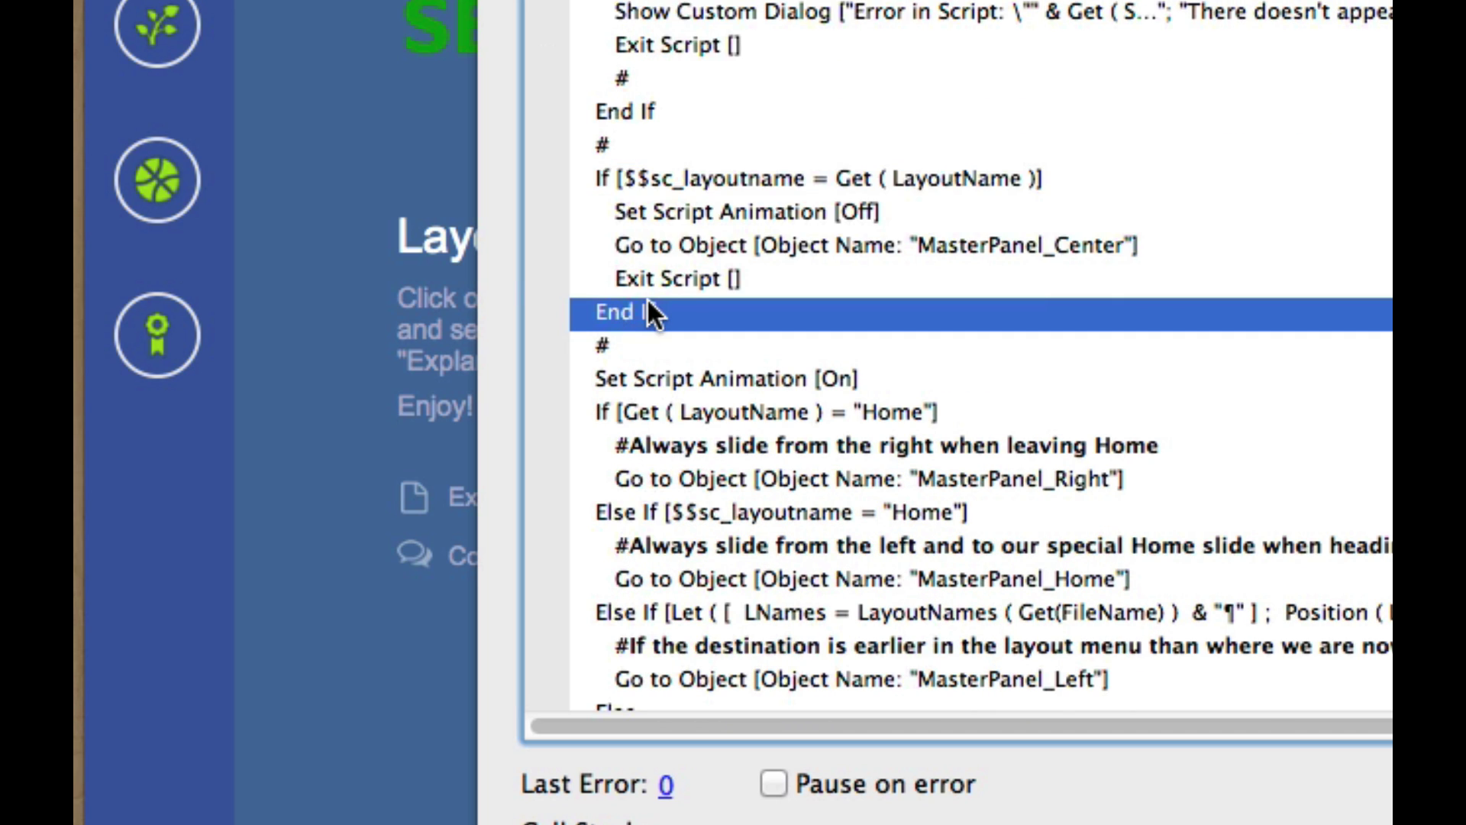
left_click(665, 170, "shift")
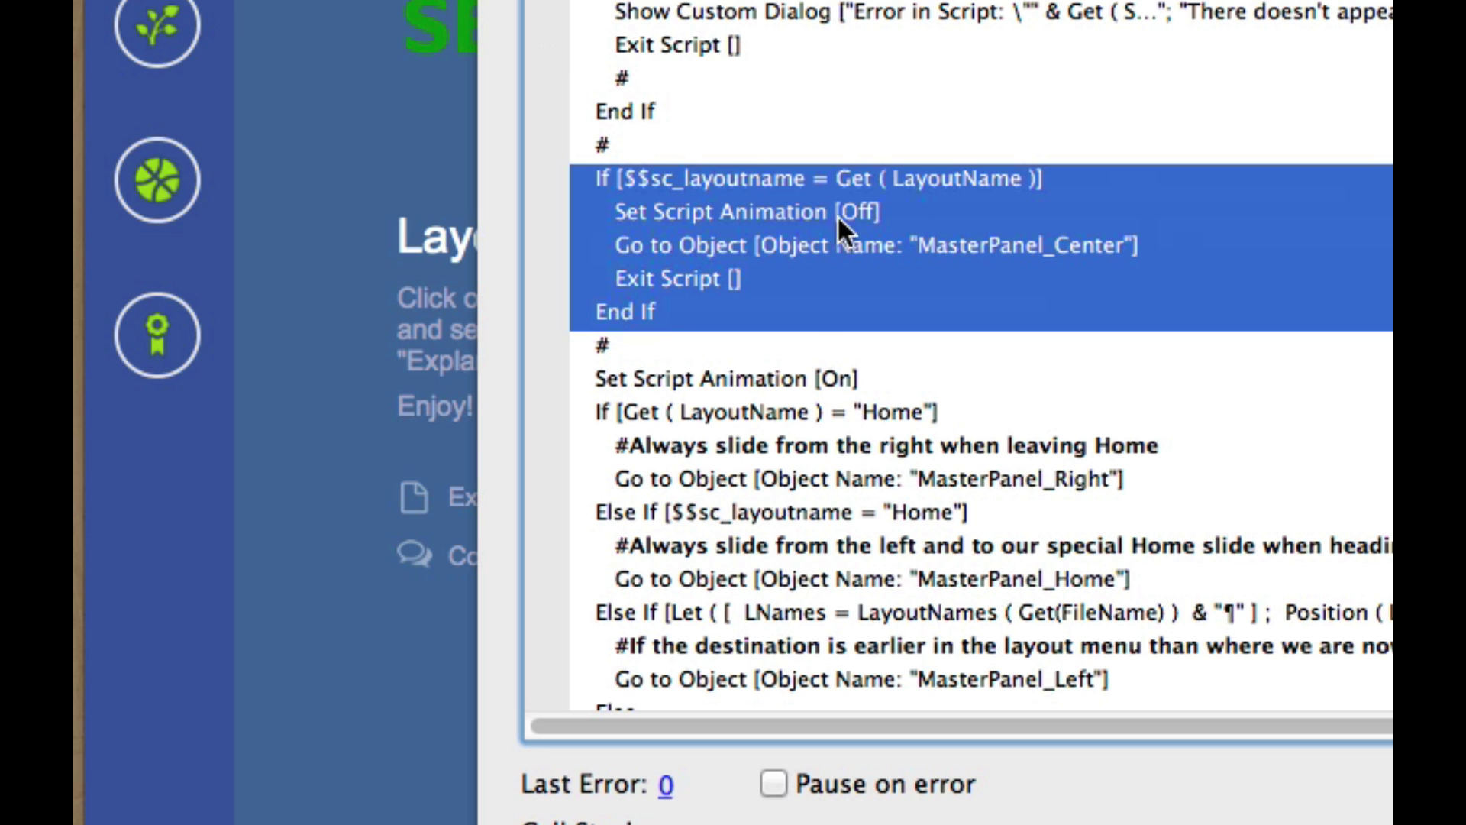
scroll(988, 240, "down", 5)
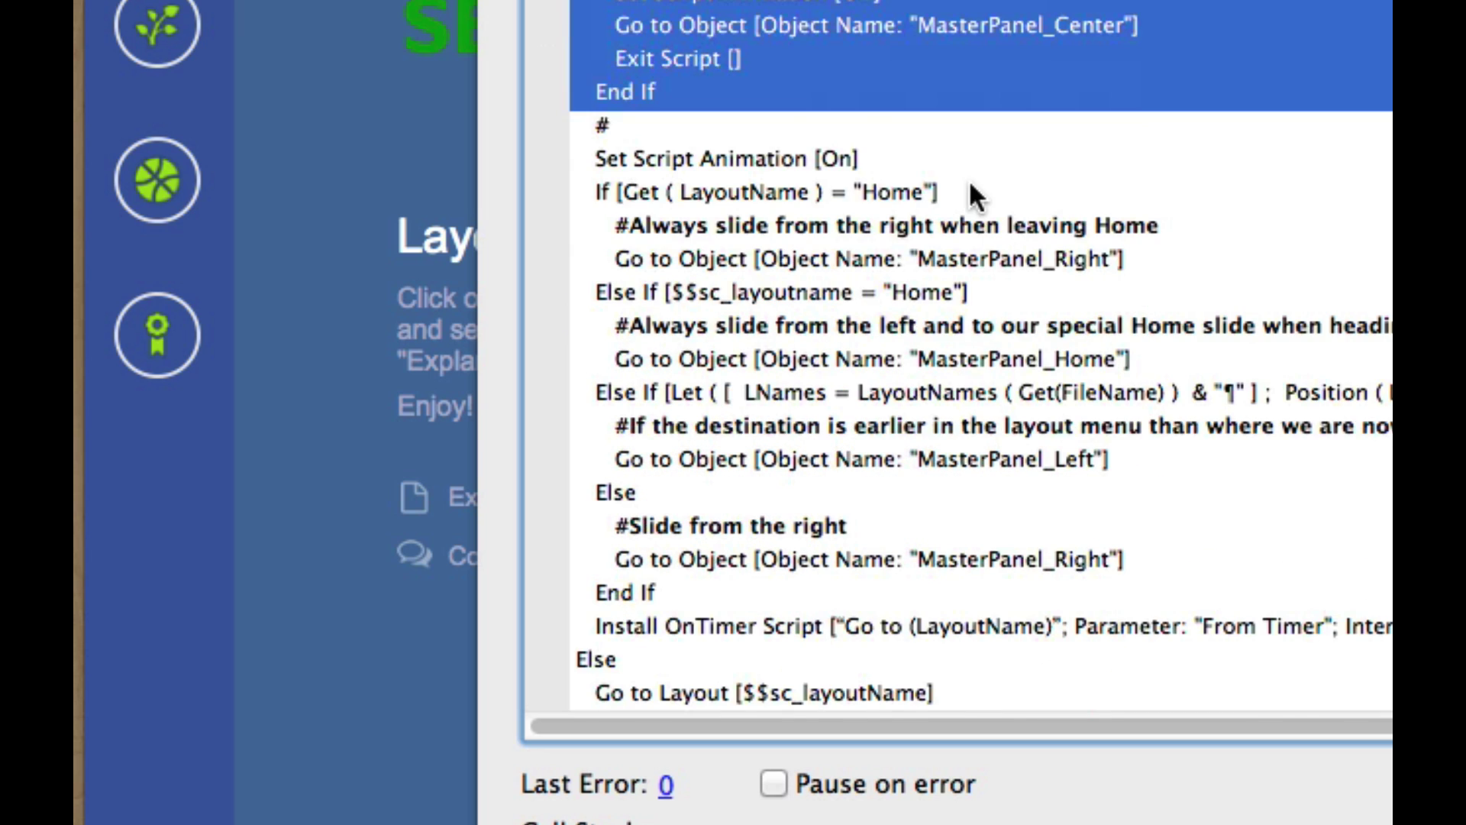
left_click(970, 194)
left_click(702, 258)
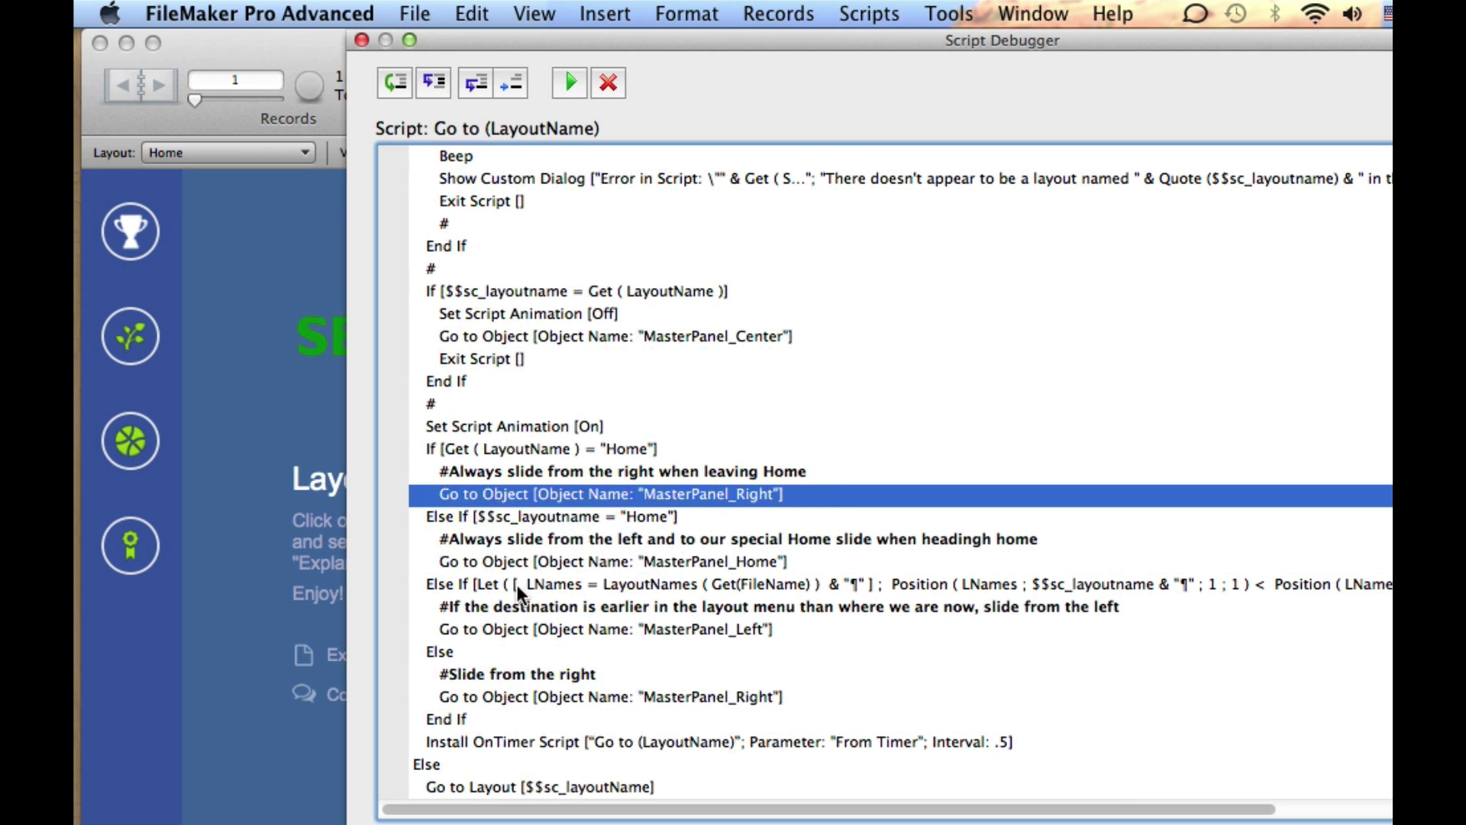
left_click(521, 565)
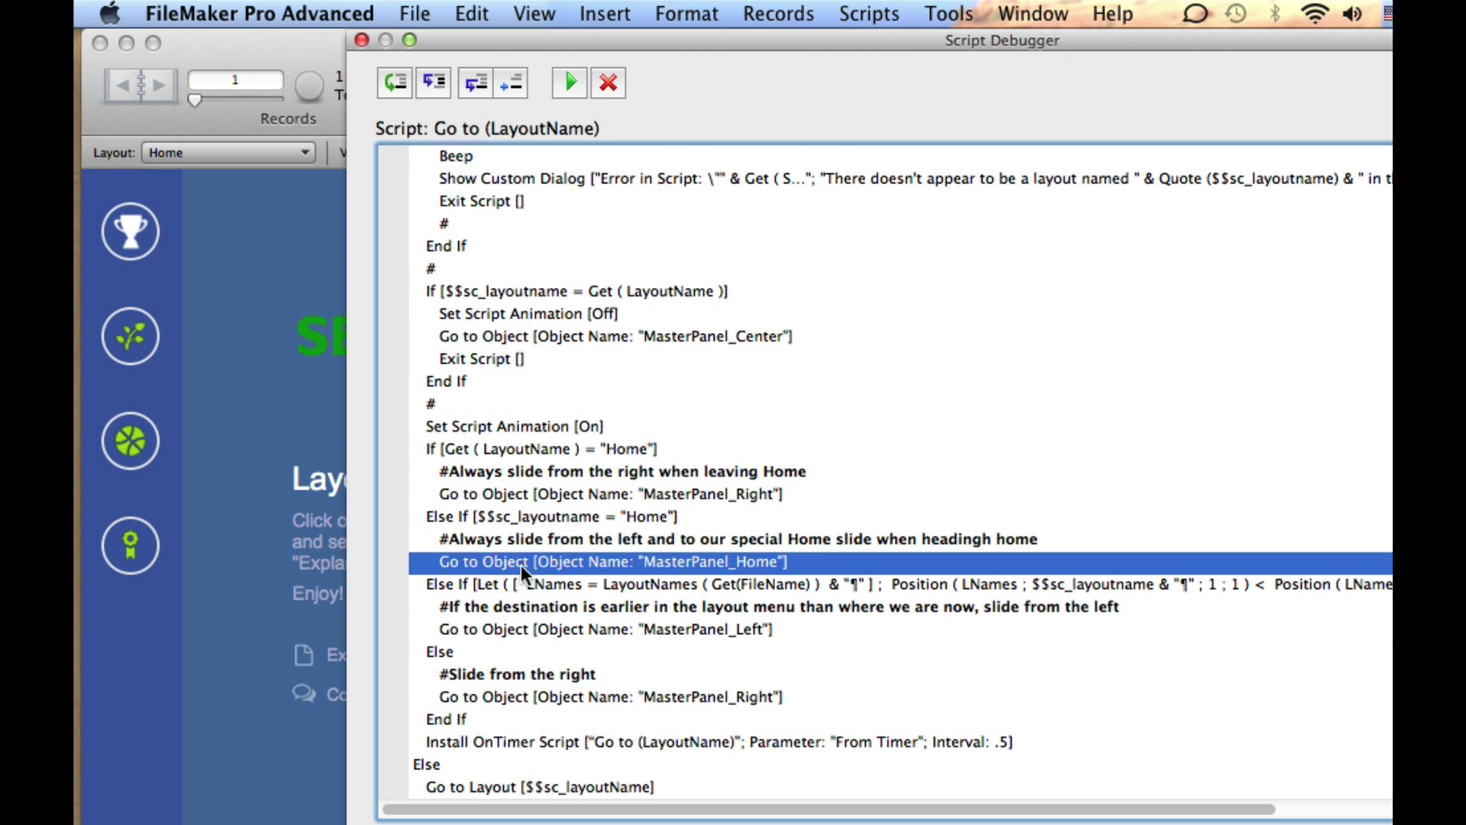
Step: Step through the Home check, MasterPanel_Right move and Install OnTimer Script until the OnTimer run begins
left_click(445, 88)
left_click(445, 87)
left_click(445, 88)
left_click(445, 88)
left_click(445, 87)
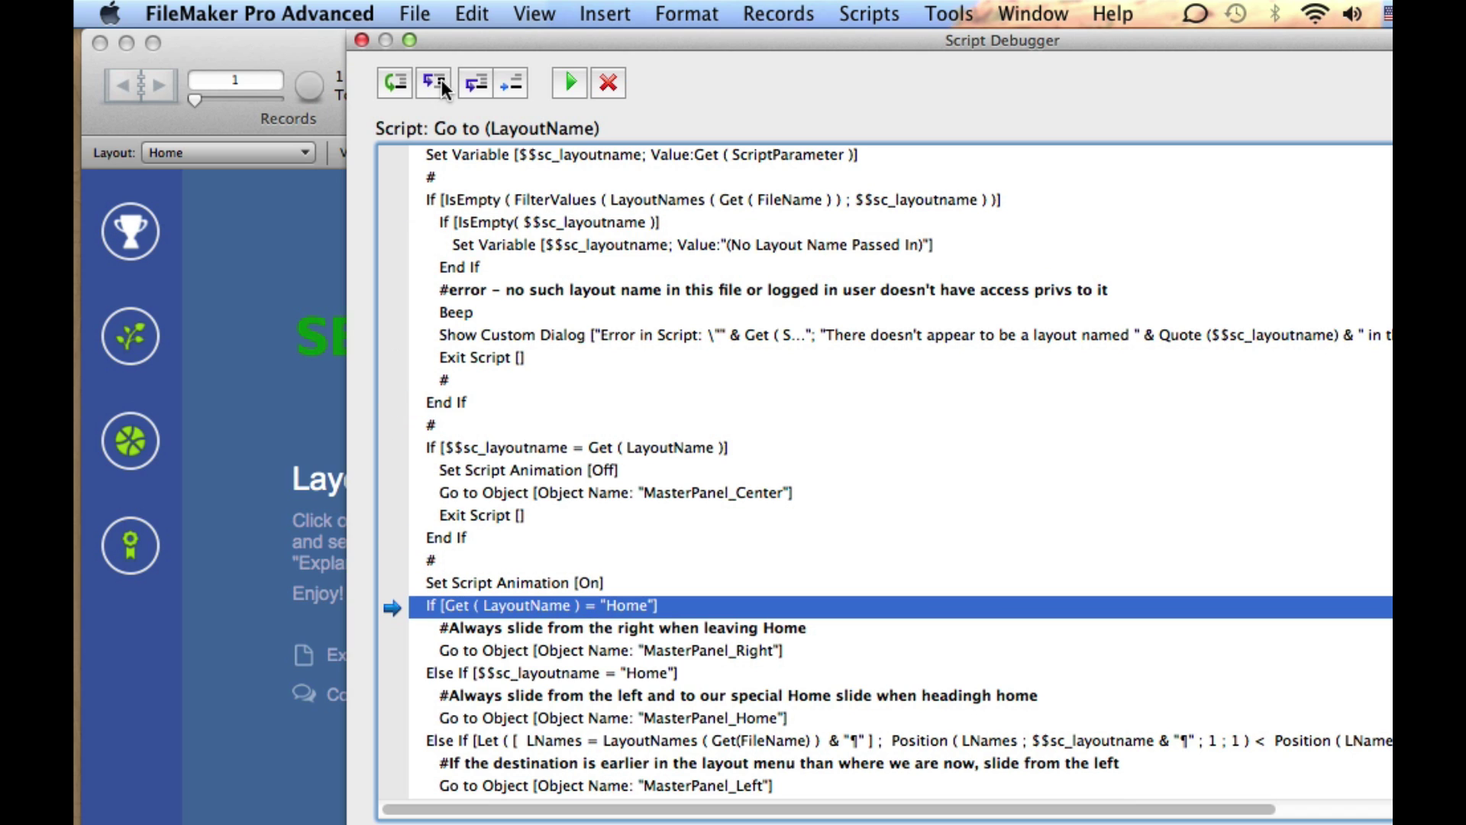
left_click(444, 88)
scroll(660, 218, "down", 4)
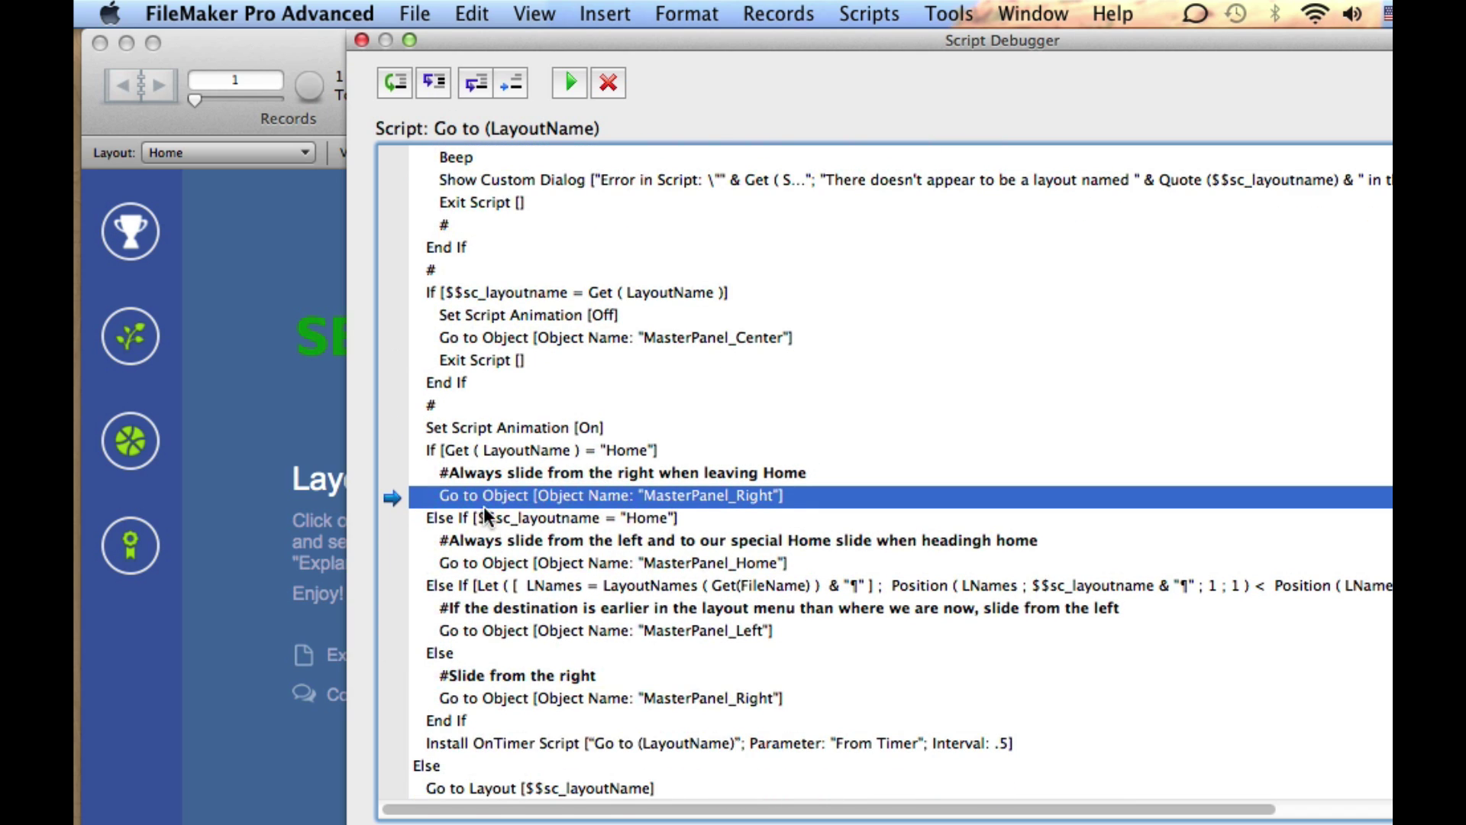
left_click(432, 82)
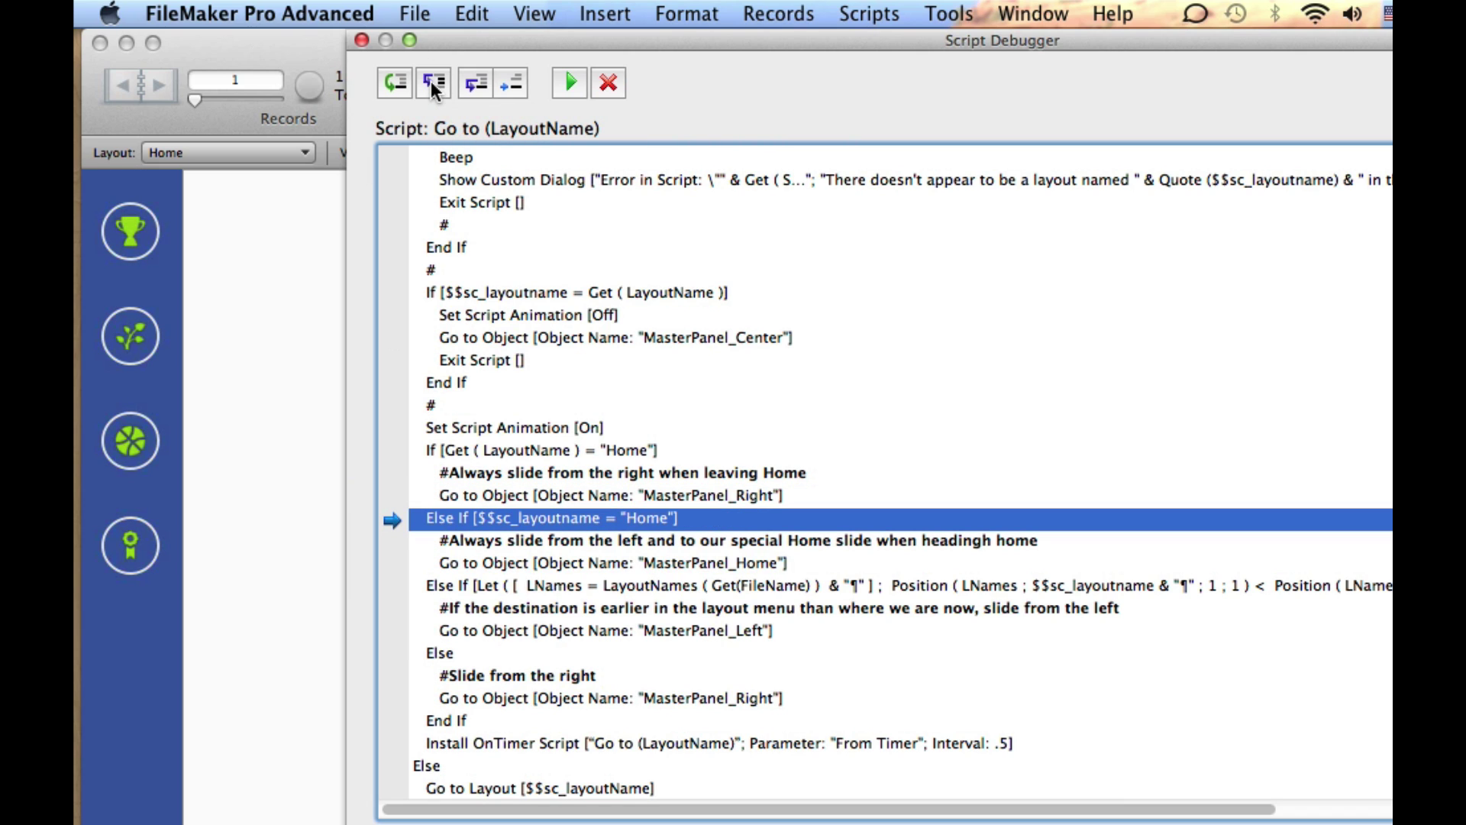
left_click(433, 83)
left_click(432, 83)
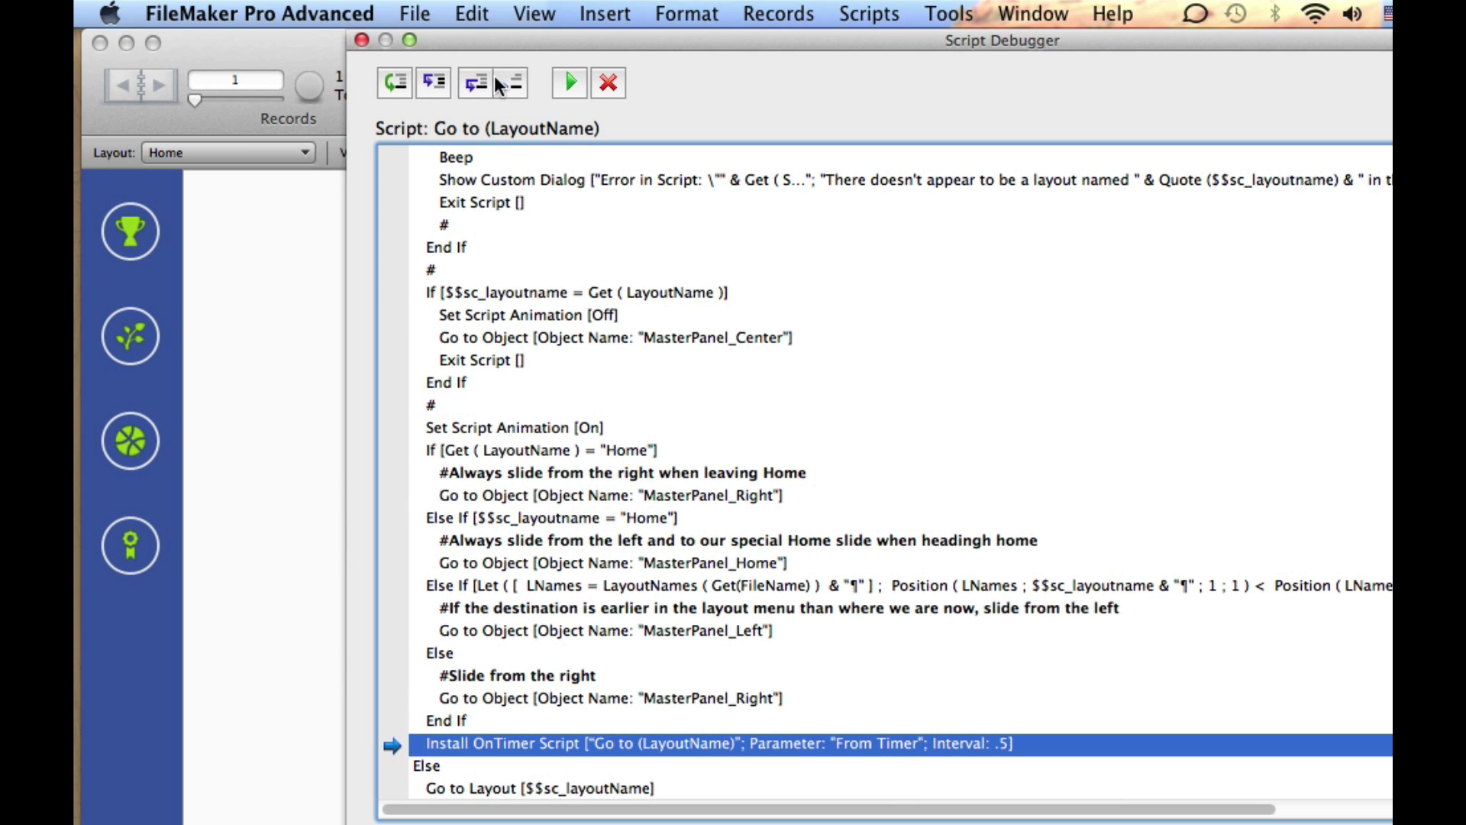
left_click(433, 88)
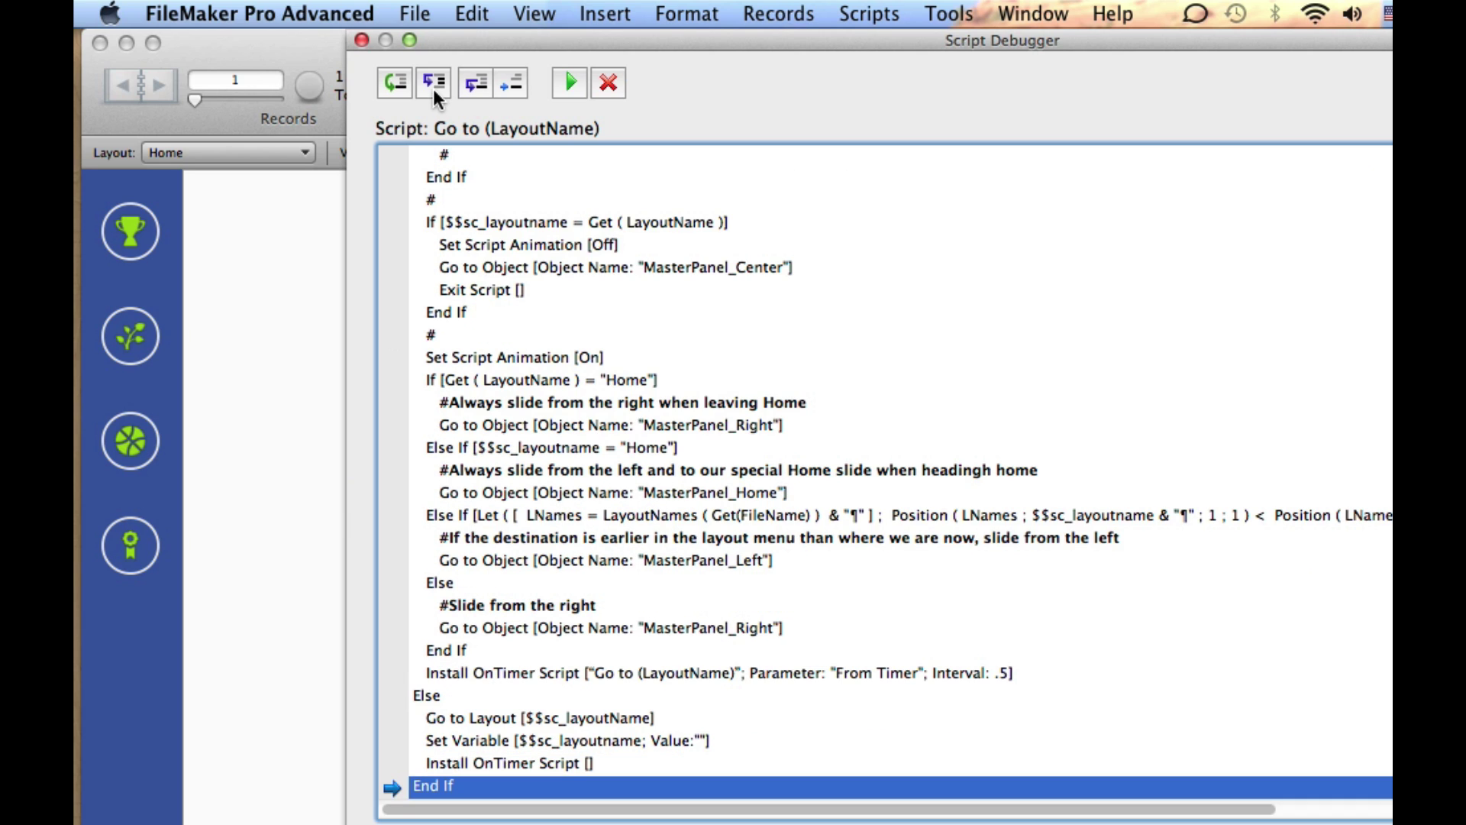
left_click(433, 88)
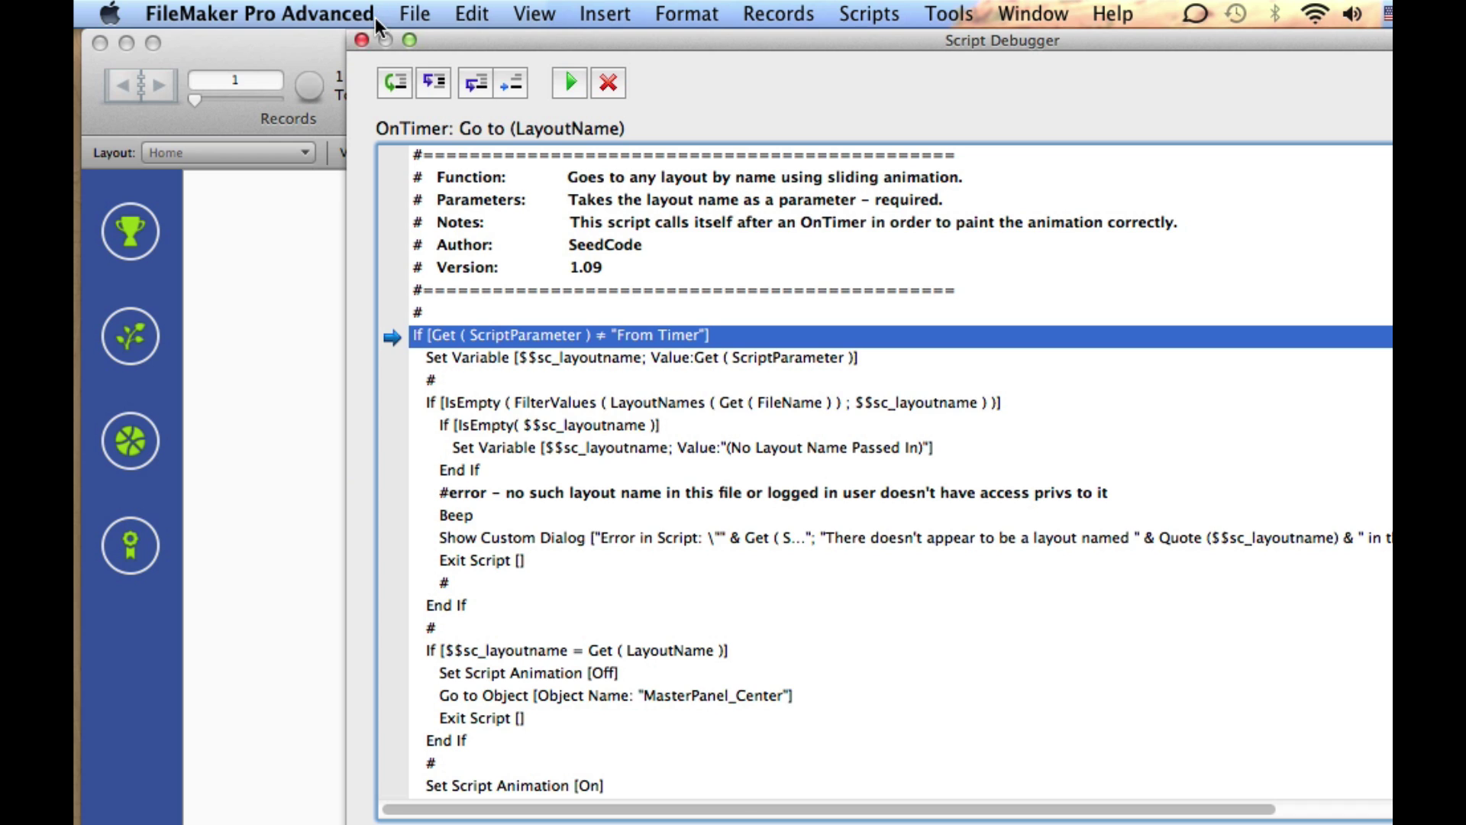
Step: Step through the Else branch, Go to Layout, OnLayoutEnter and OnTimer lines until the script finishes on Plants
left_click(436, 84)
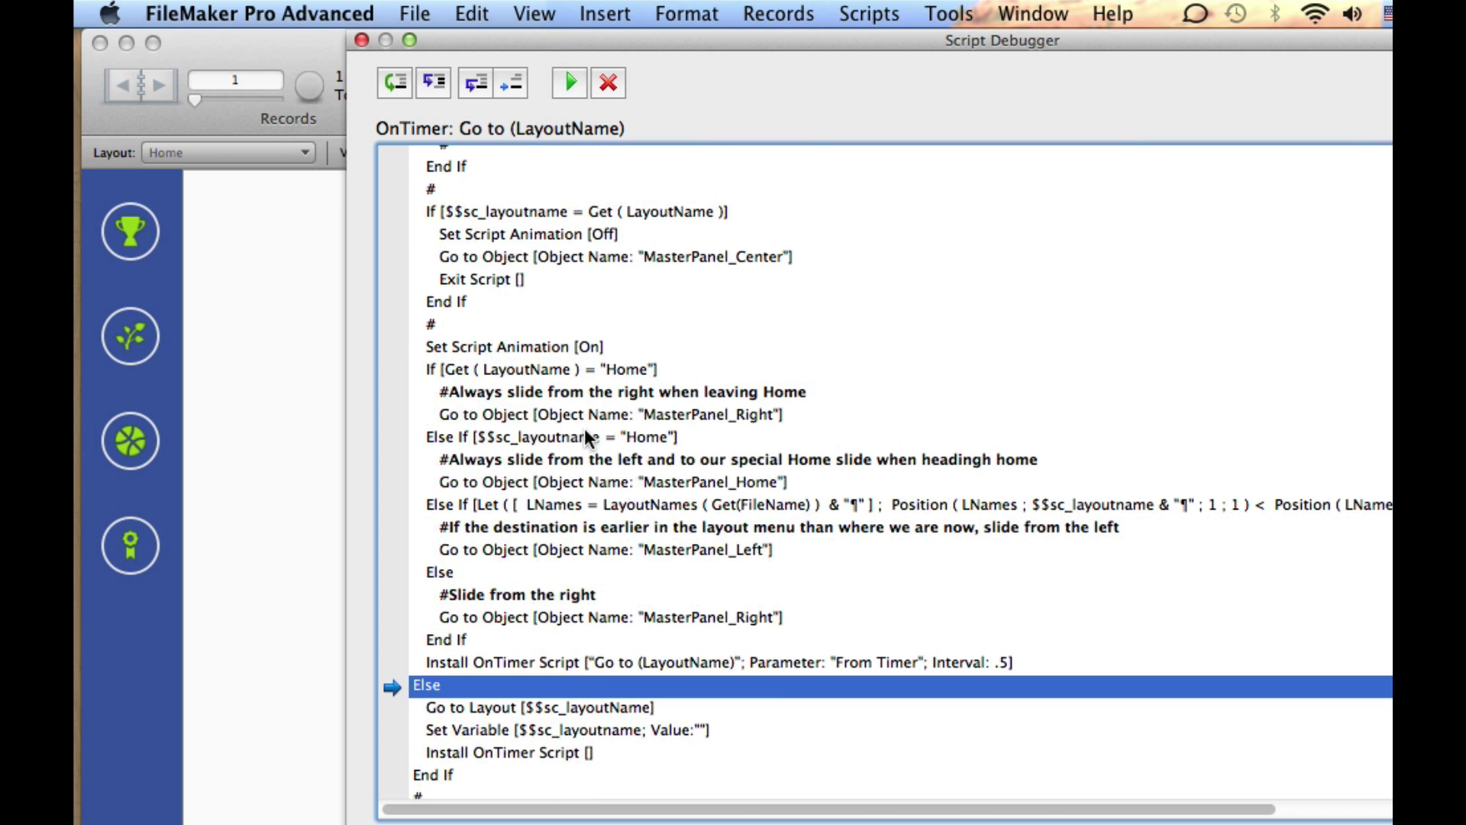
left_click(426, 84)
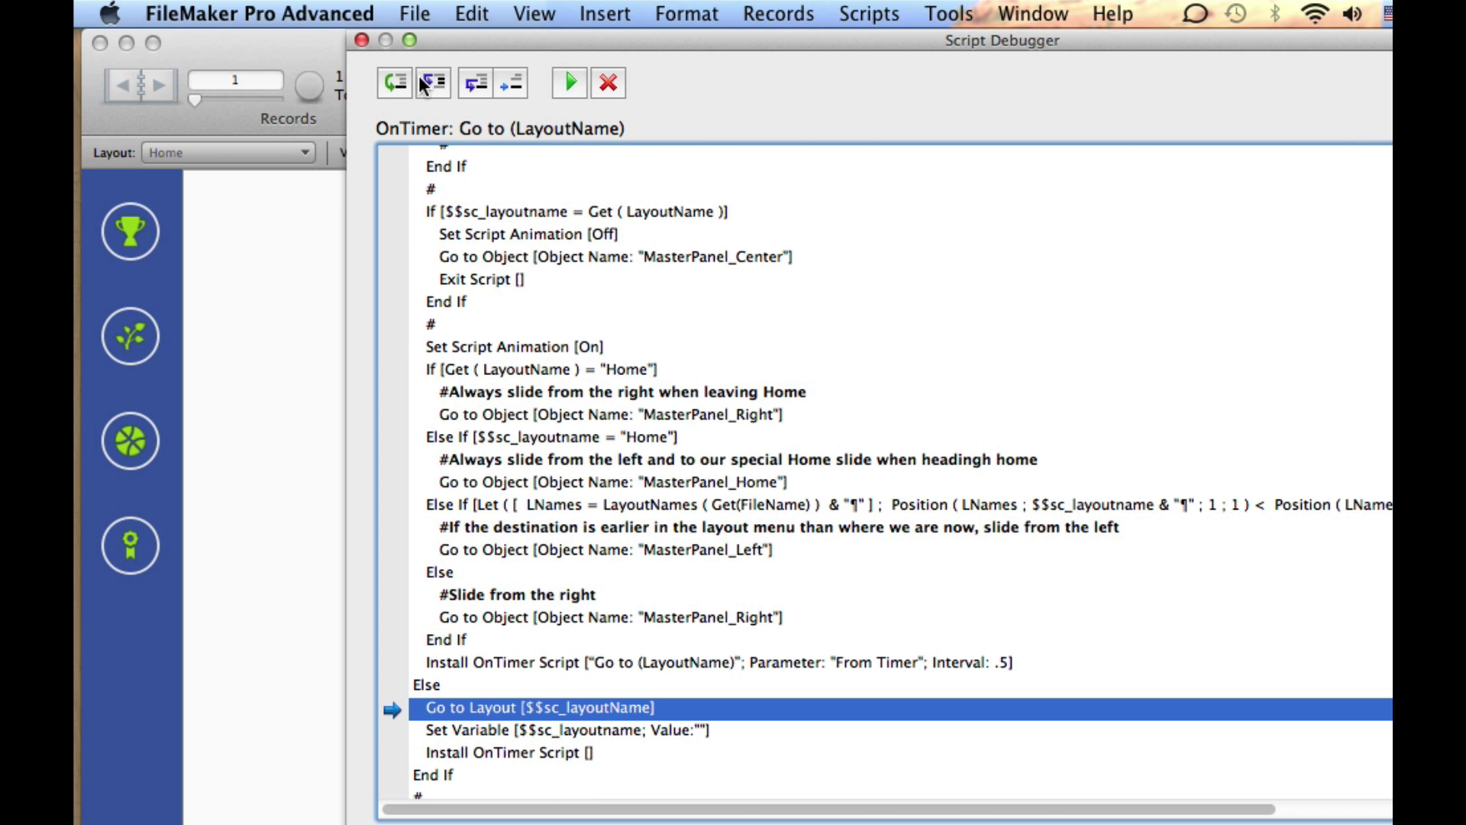
left_click(425, 84)
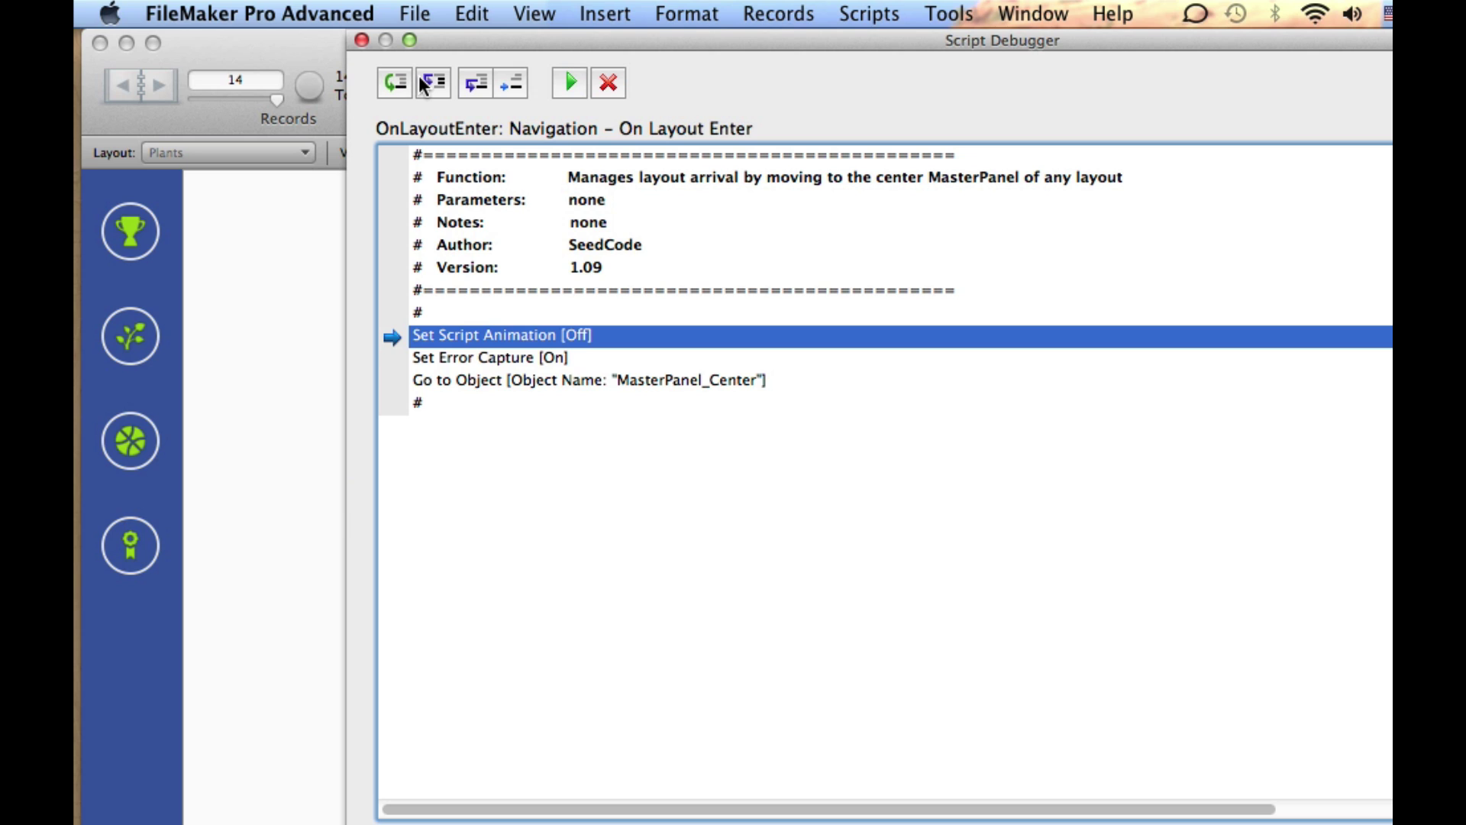
left_click(425, 84)
left_click(425, 84)
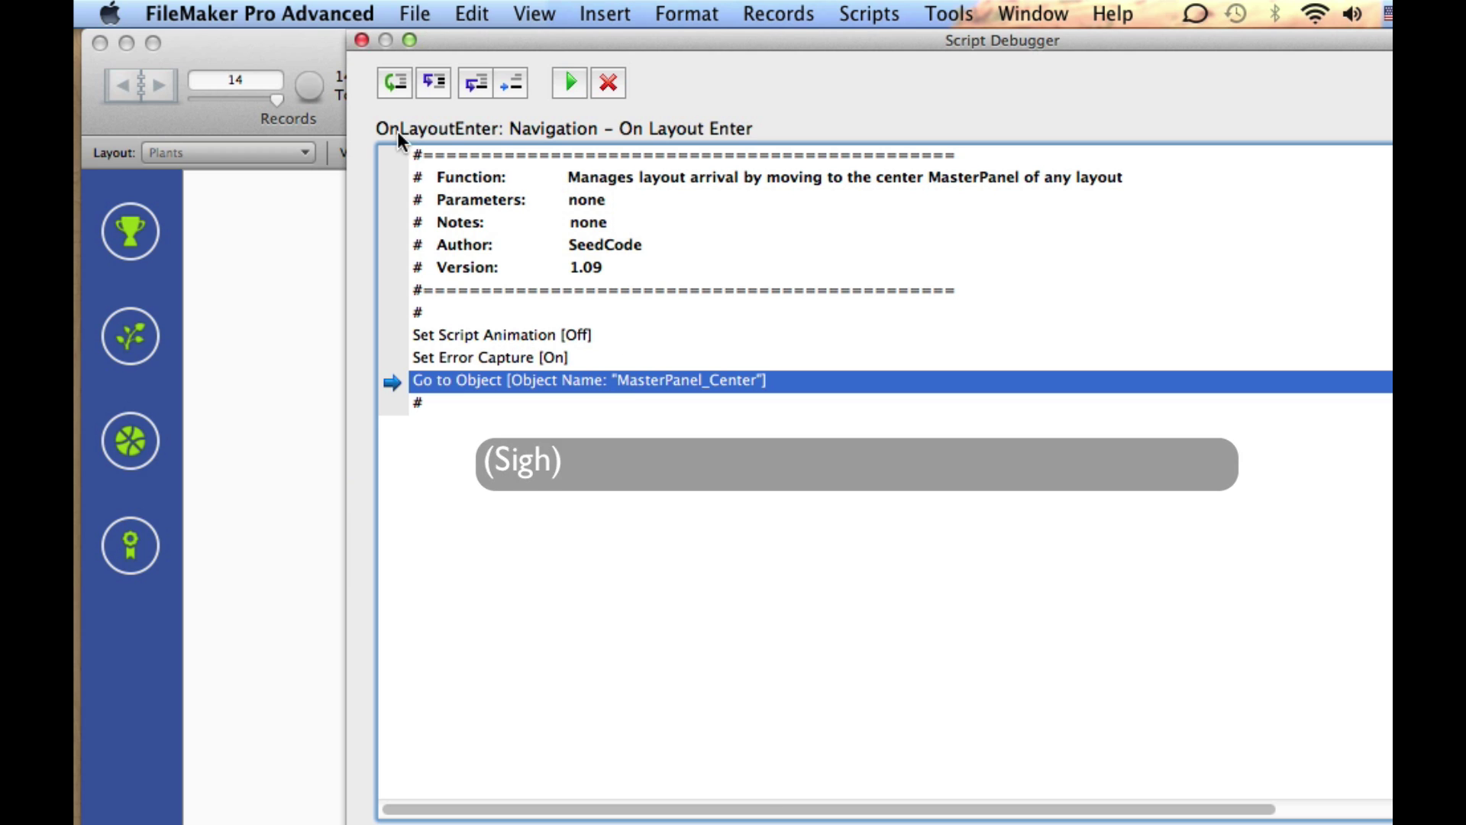
left_click(433, 79)
left_click(433, 80)
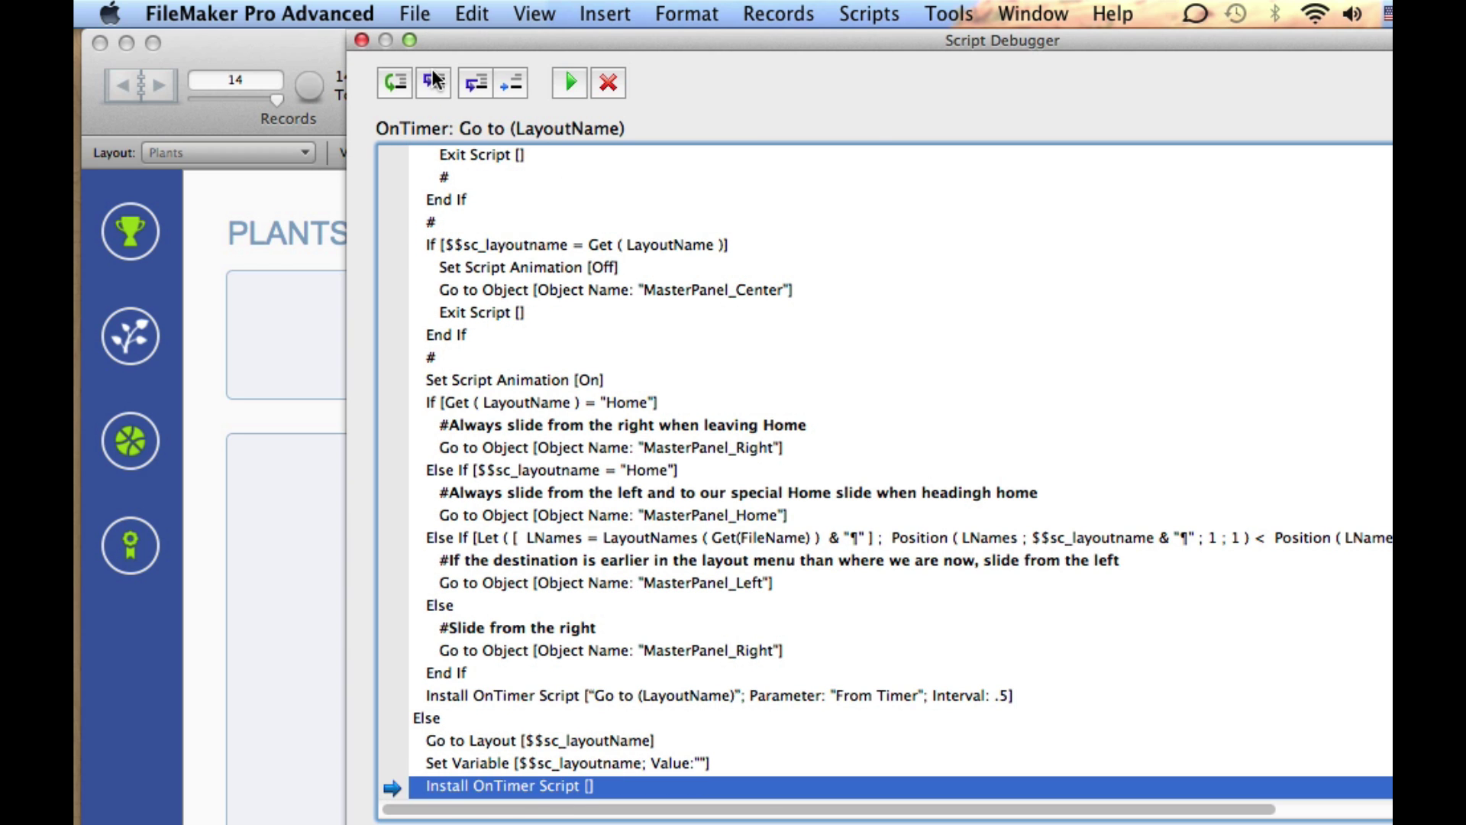
left_click(433, 79)
left_click(433, 80)
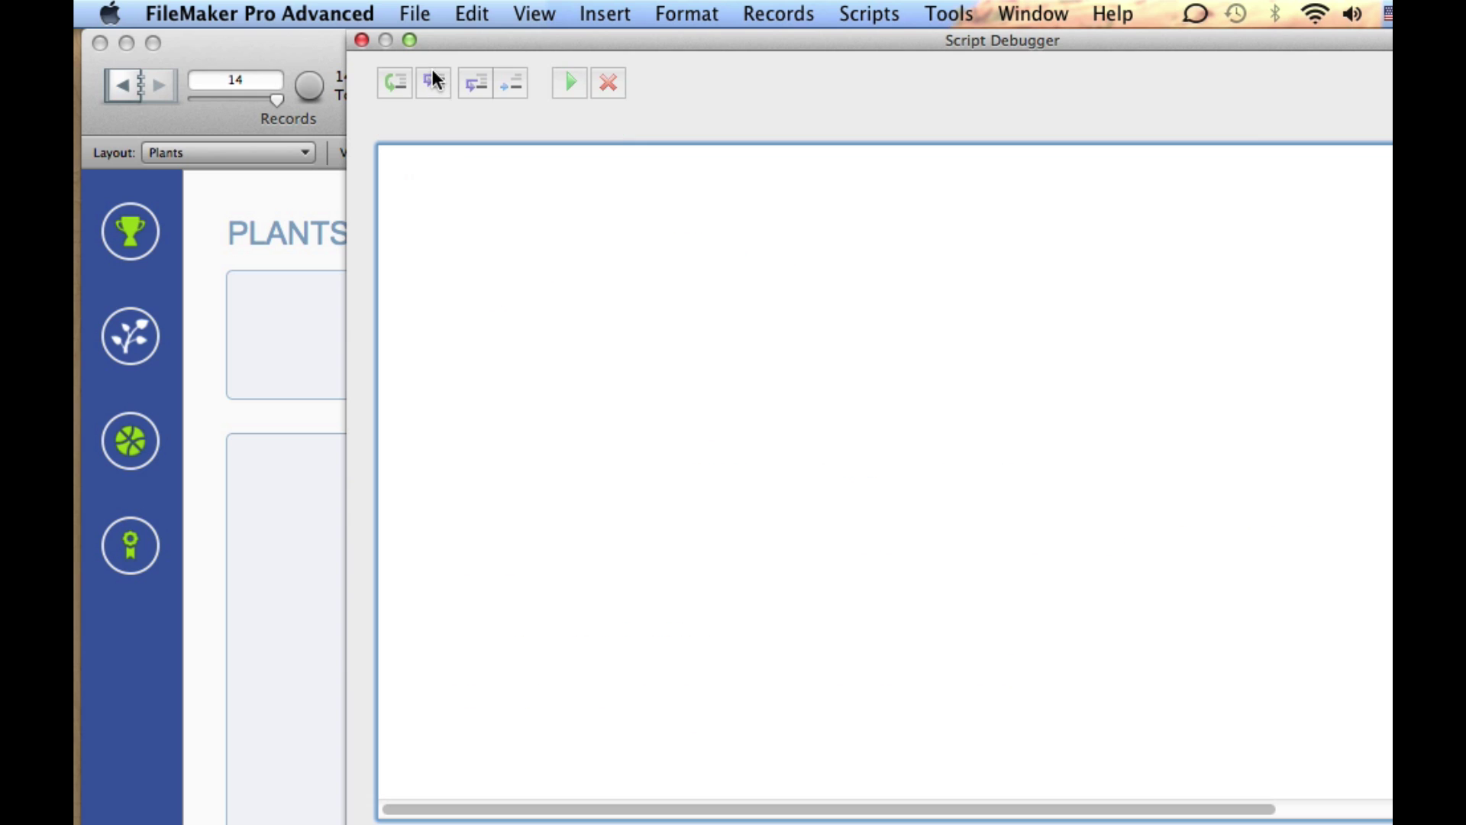
Step: Close the debugger, flip the Plants slide control to panel 4 and back to 3, then return to Browse mode
left_click(361, 39)
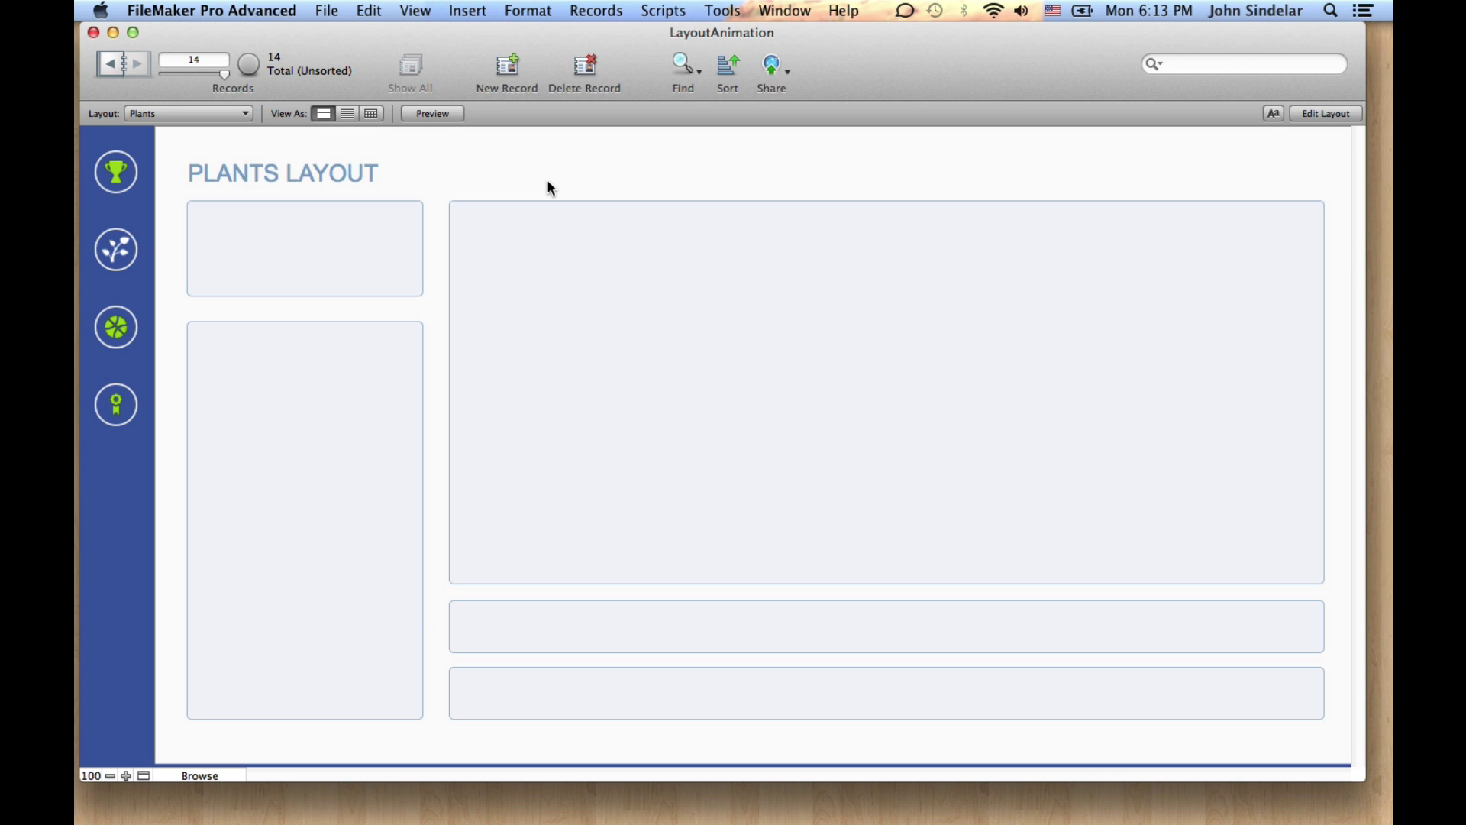
key("super+l")
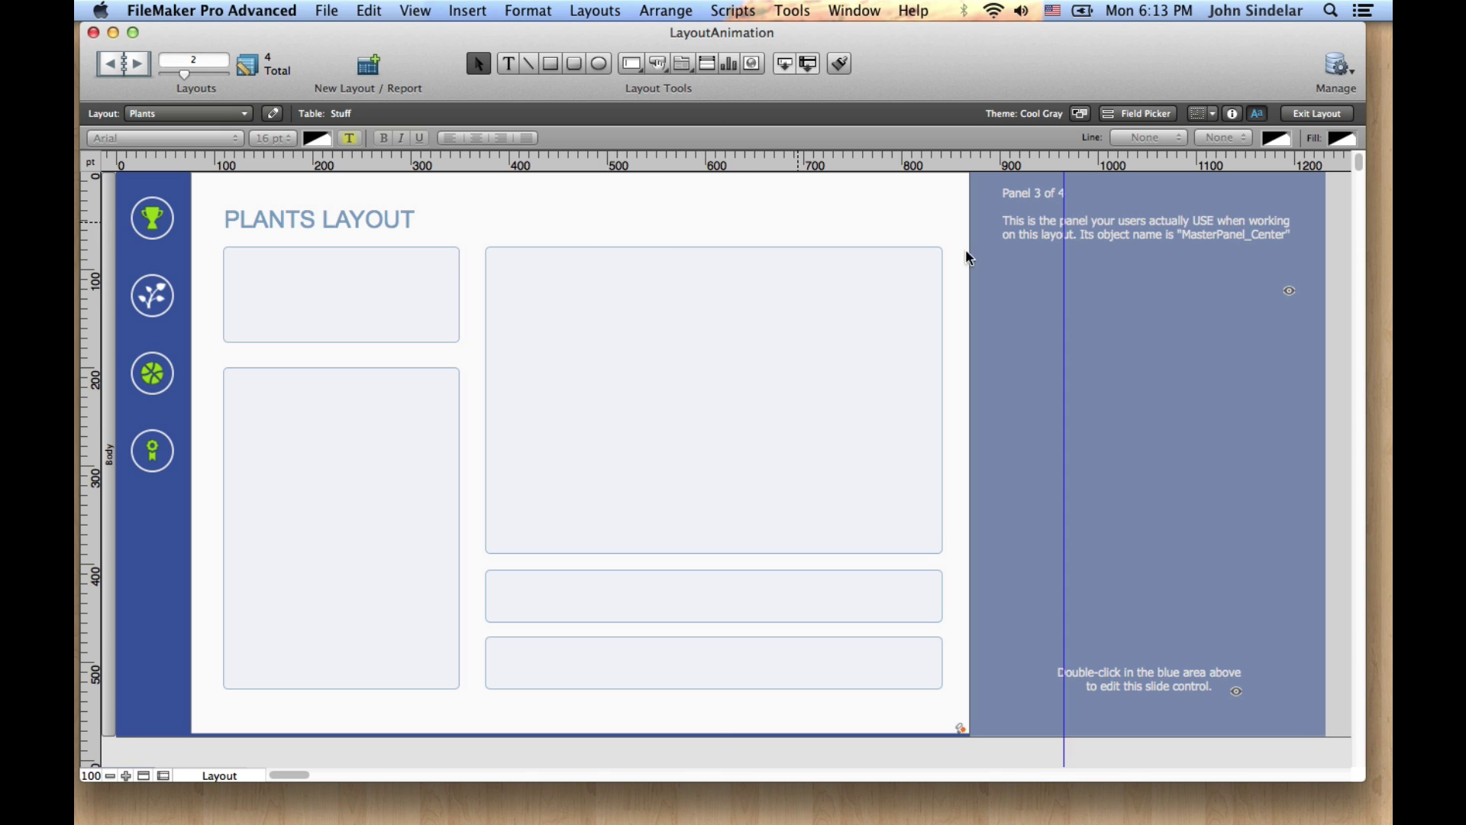
left_click(1111, 341)
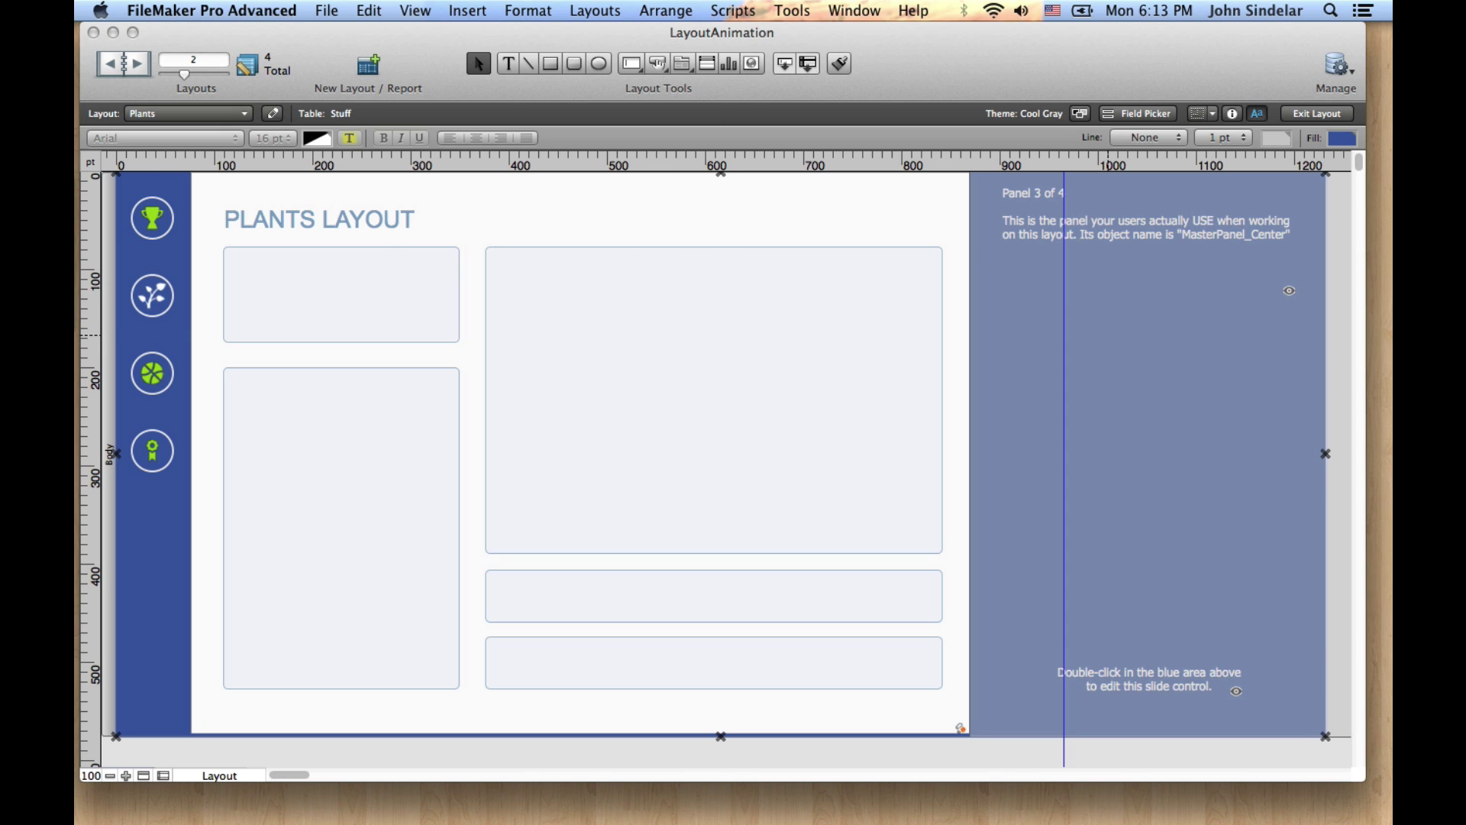
left_click(919, 292)
left_click(893, 294)
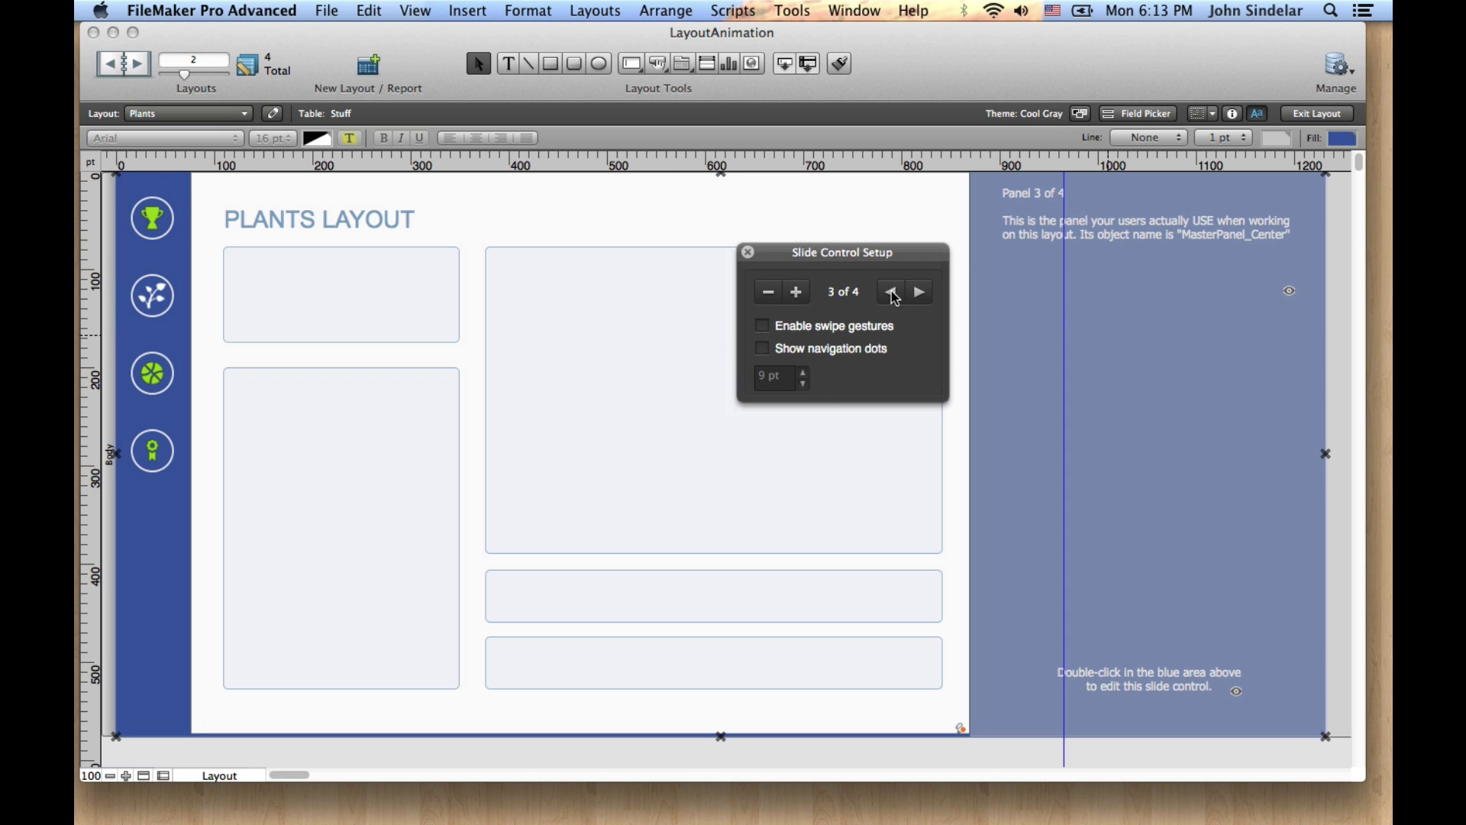
key("super+b")
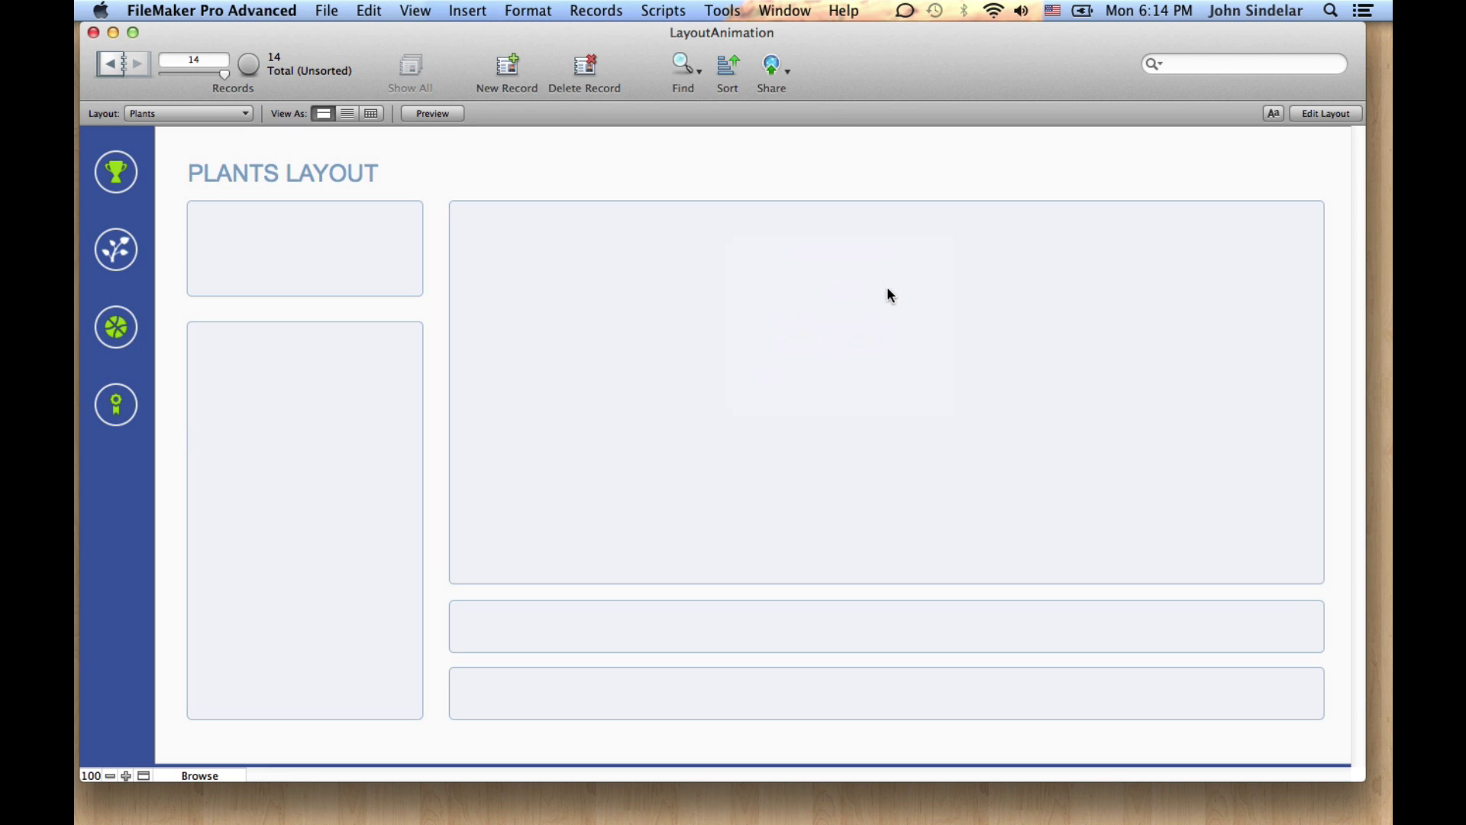
Step: Jump with animation to Balls, then Ribbons, opening the Ribbons layout in Layout mode
left_click(116, 328)
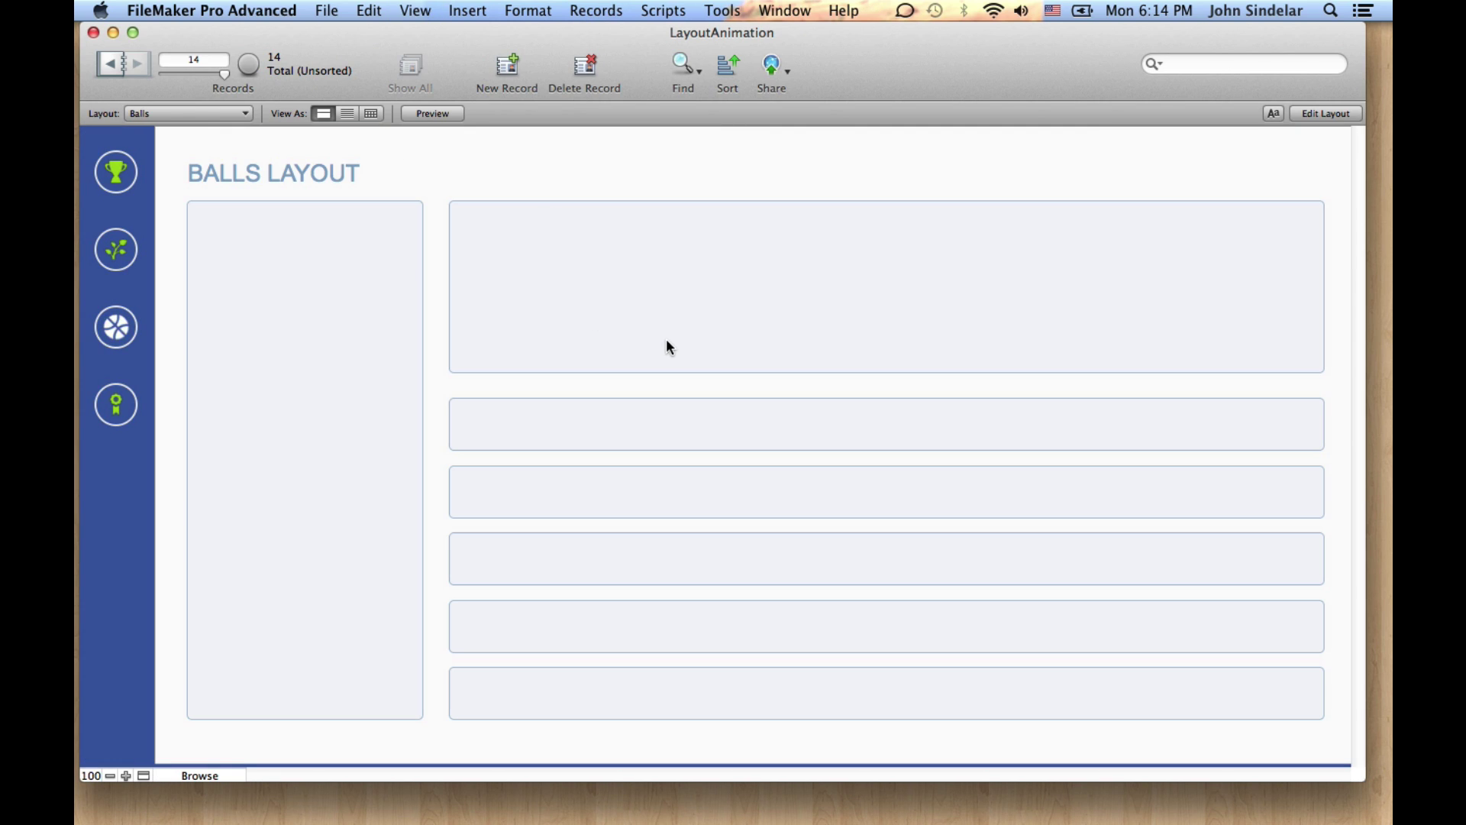
key("super+l")
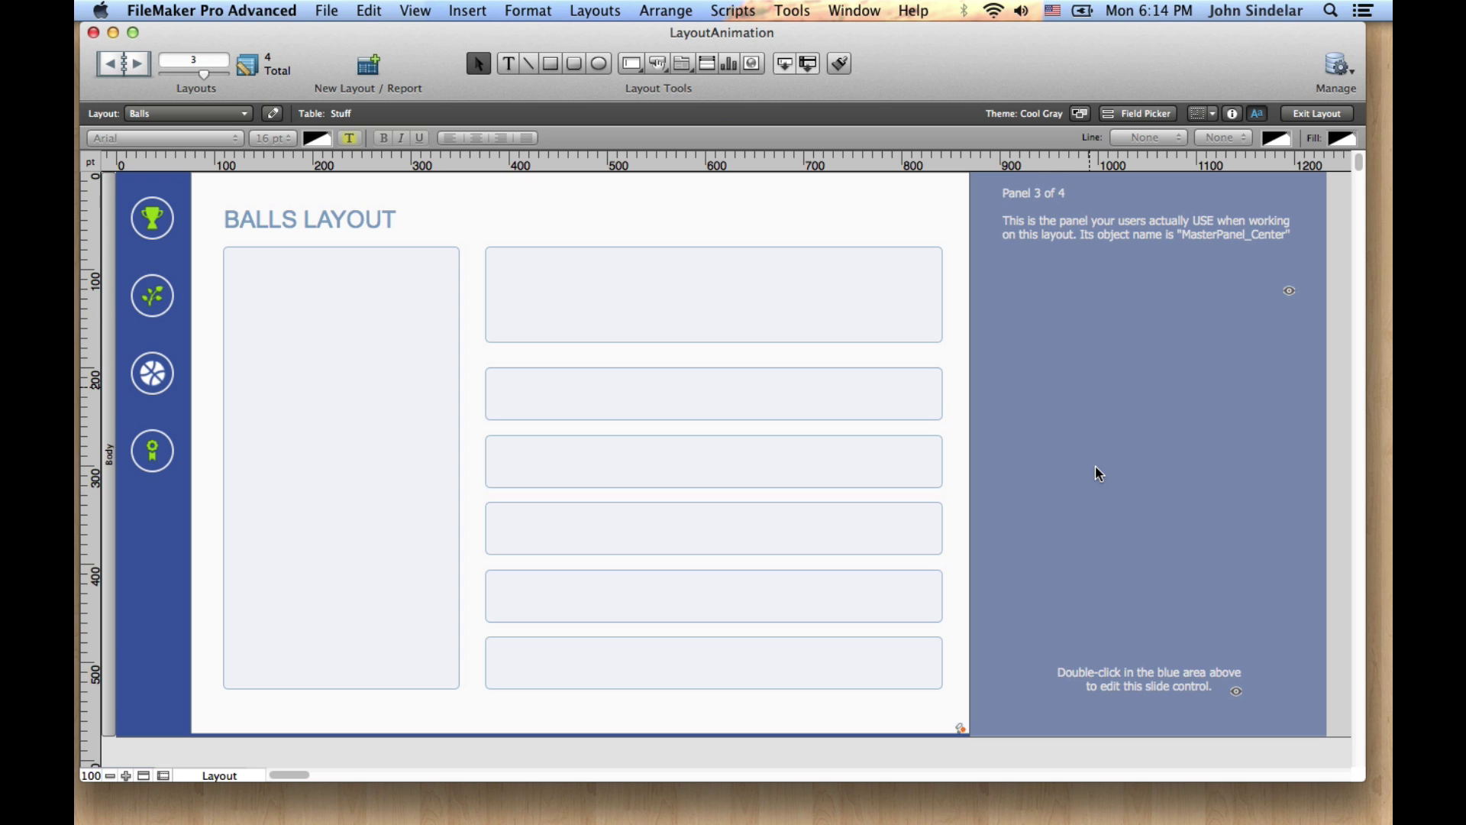
key("super+b")
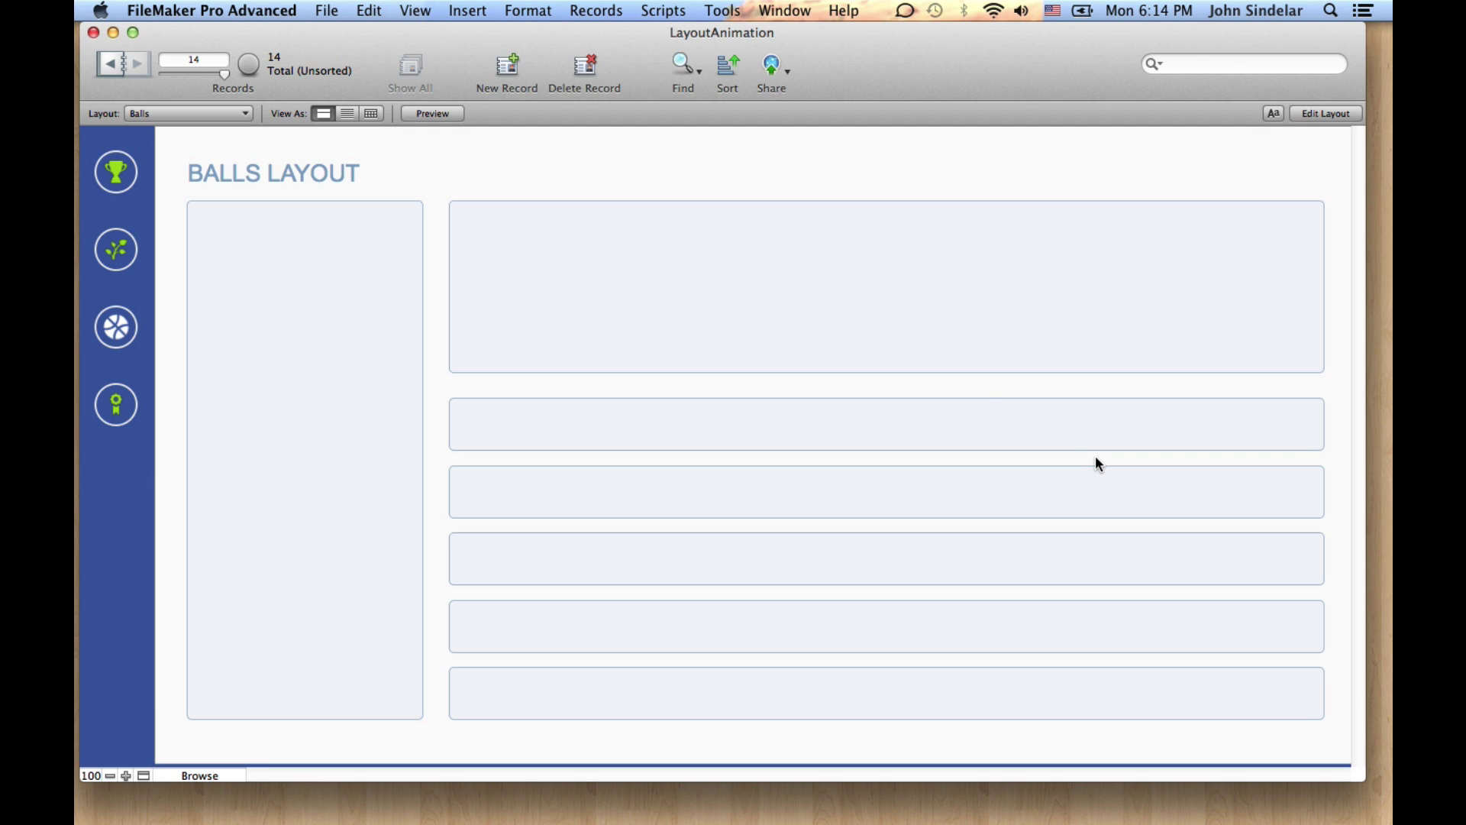
left_click(119, 416)
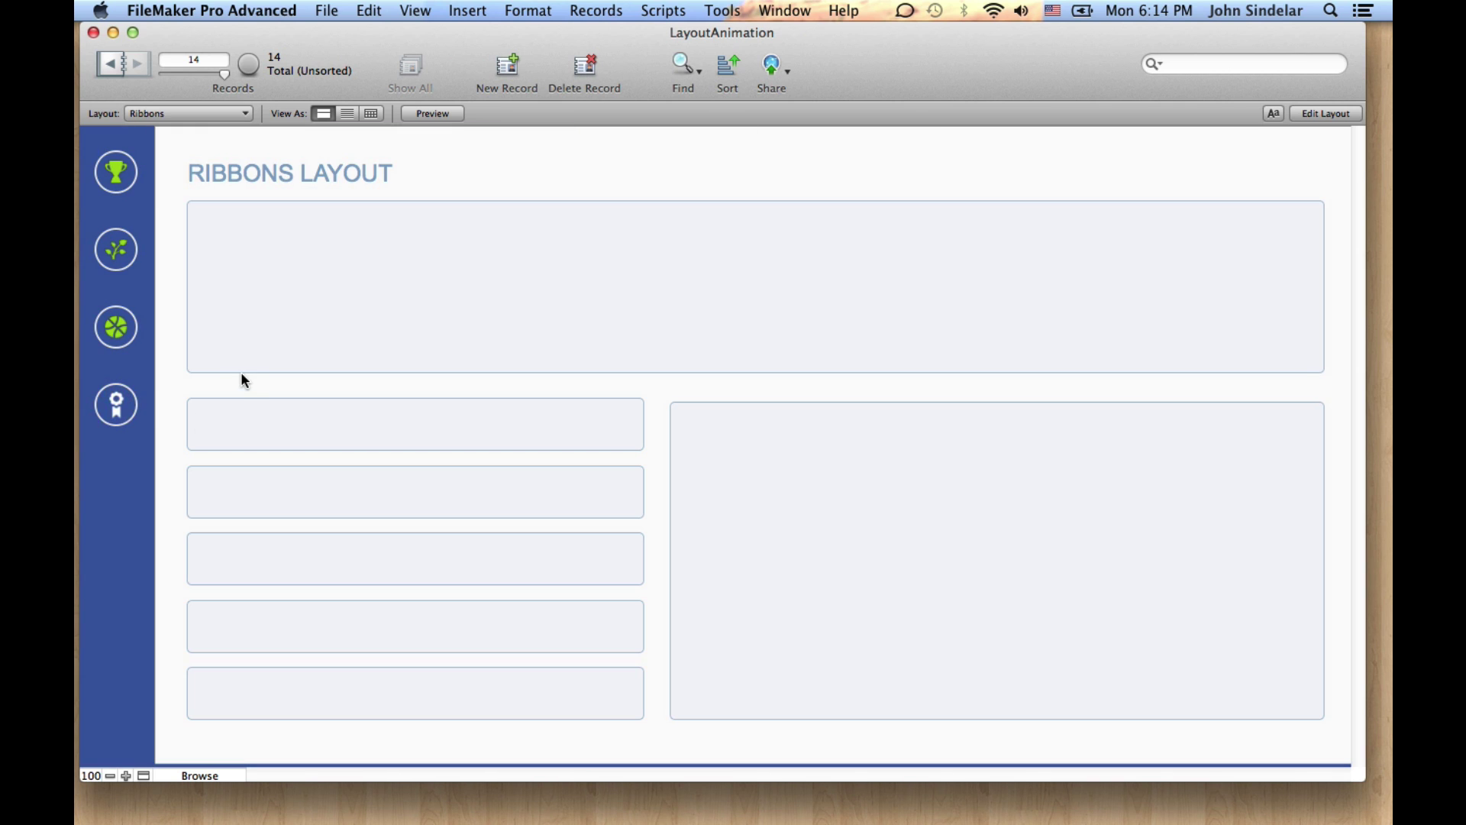
key("super+l")
Step: Cycle the Ribbons slide control from panel 4 round to panel 1 of 4 and close its setup
left_click(1164, 339)
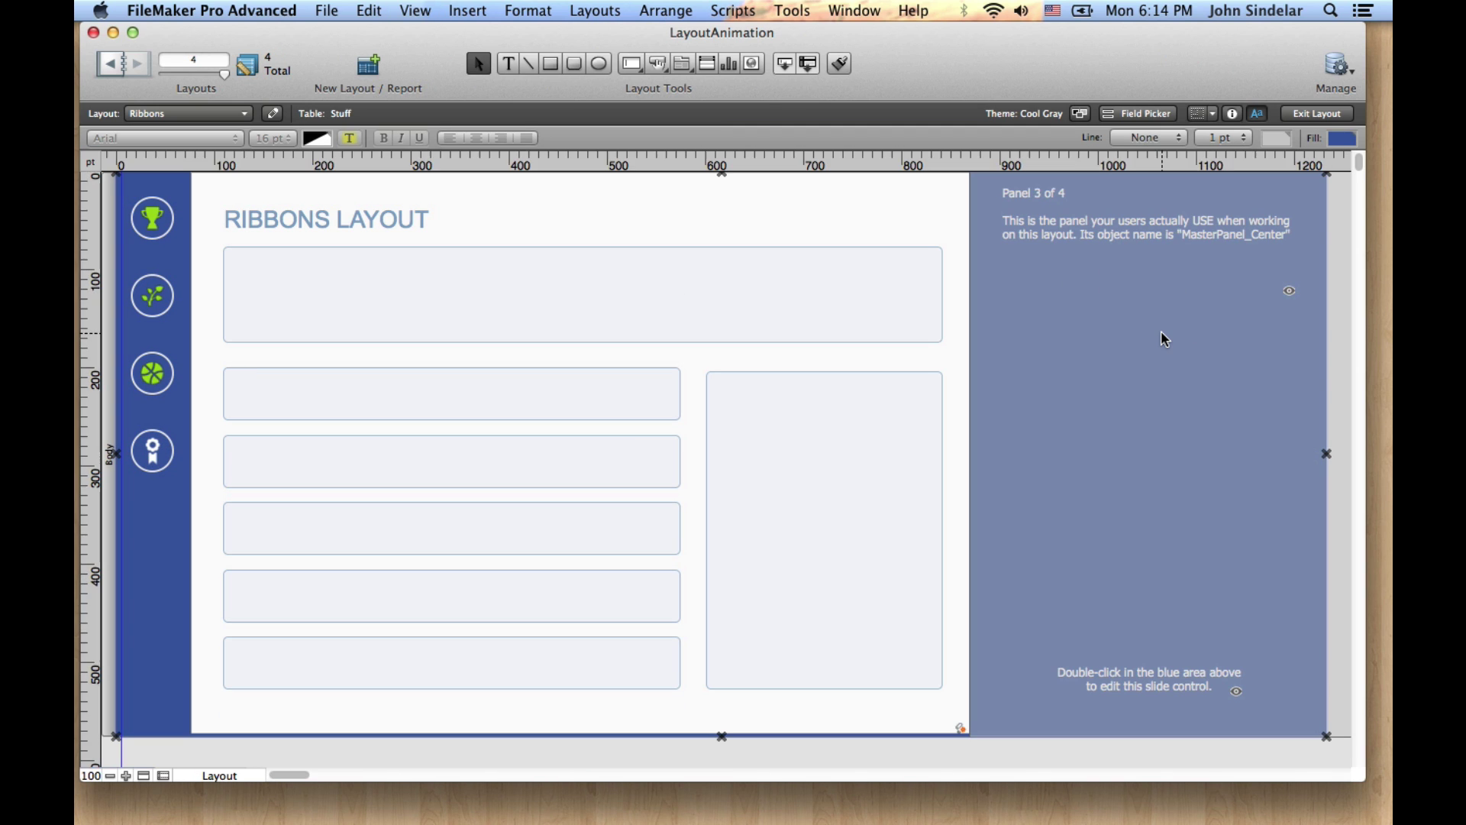
double_click(1143, 257)
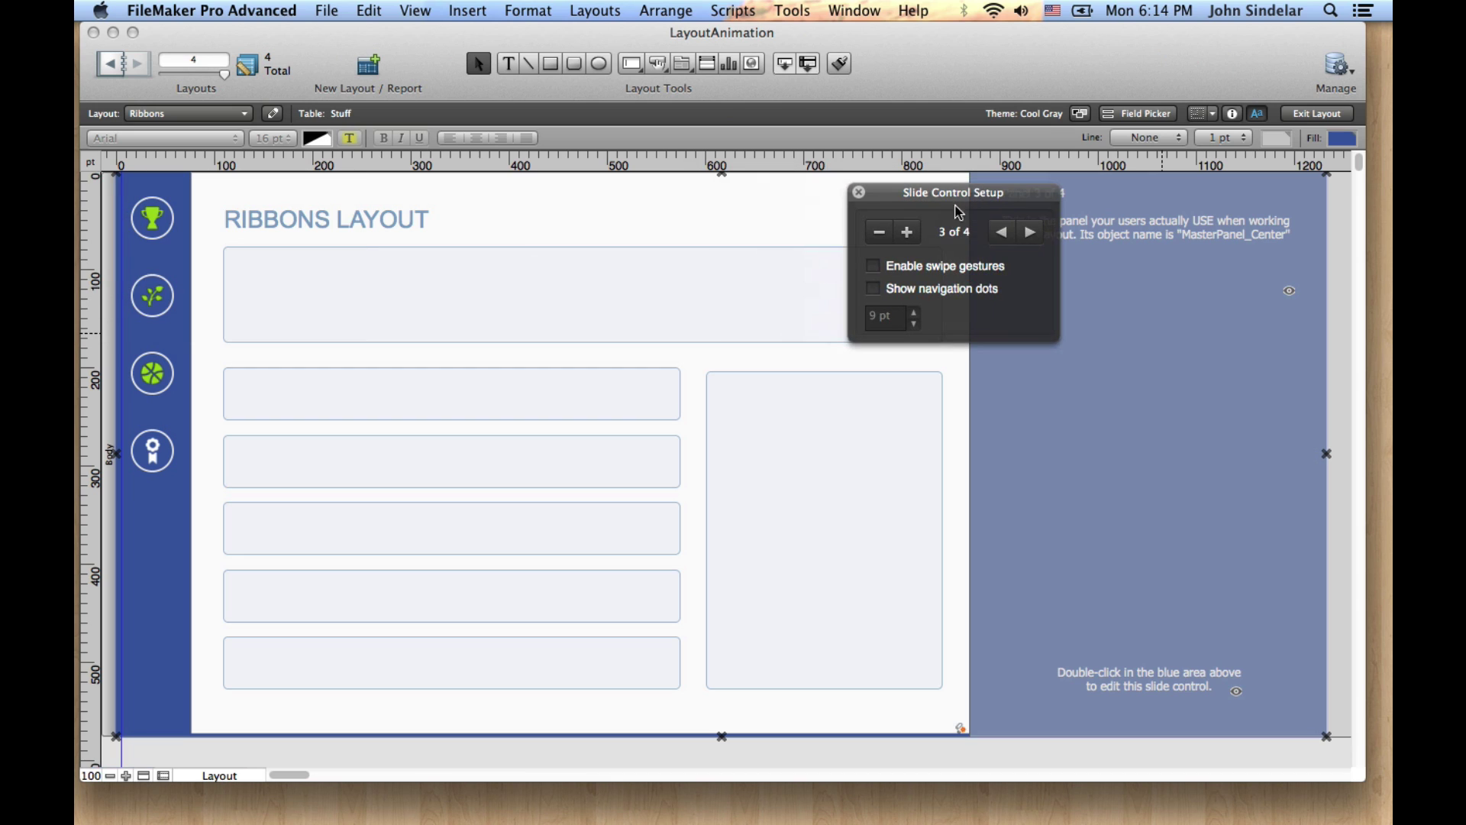
left_click(1022, 230)
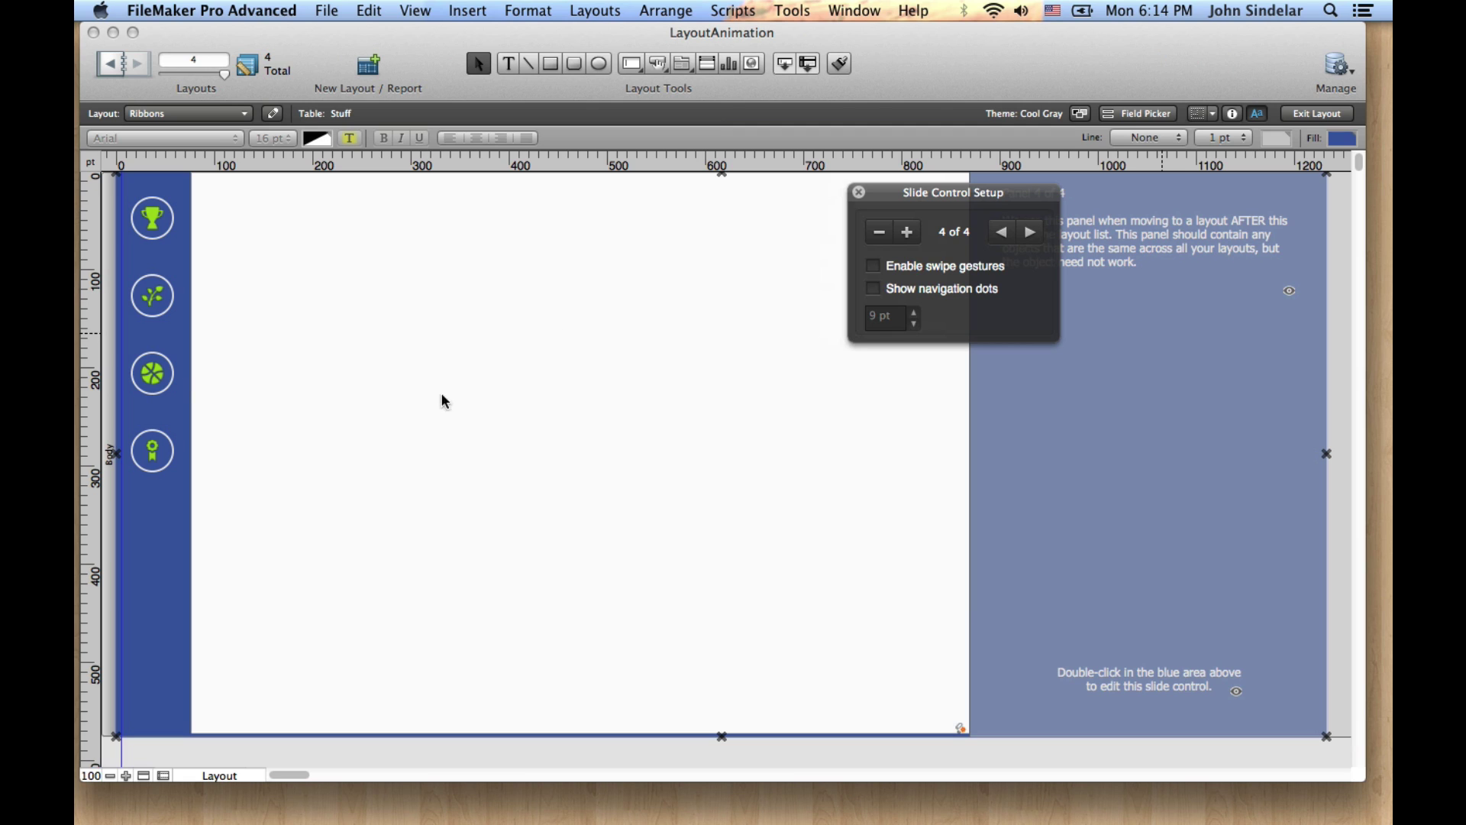
triple_click(1002, 232)
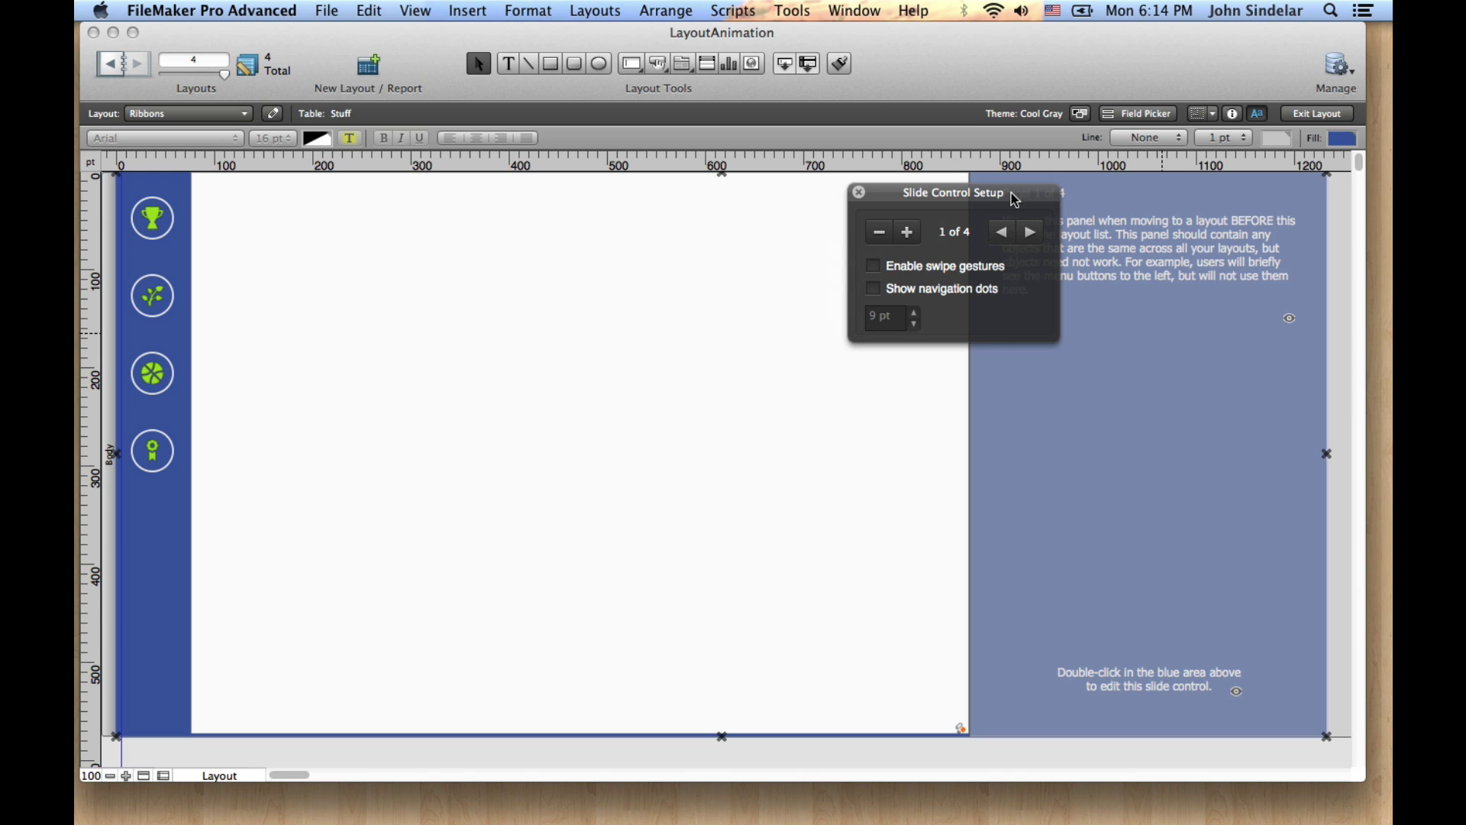
left_click(1298, 352)
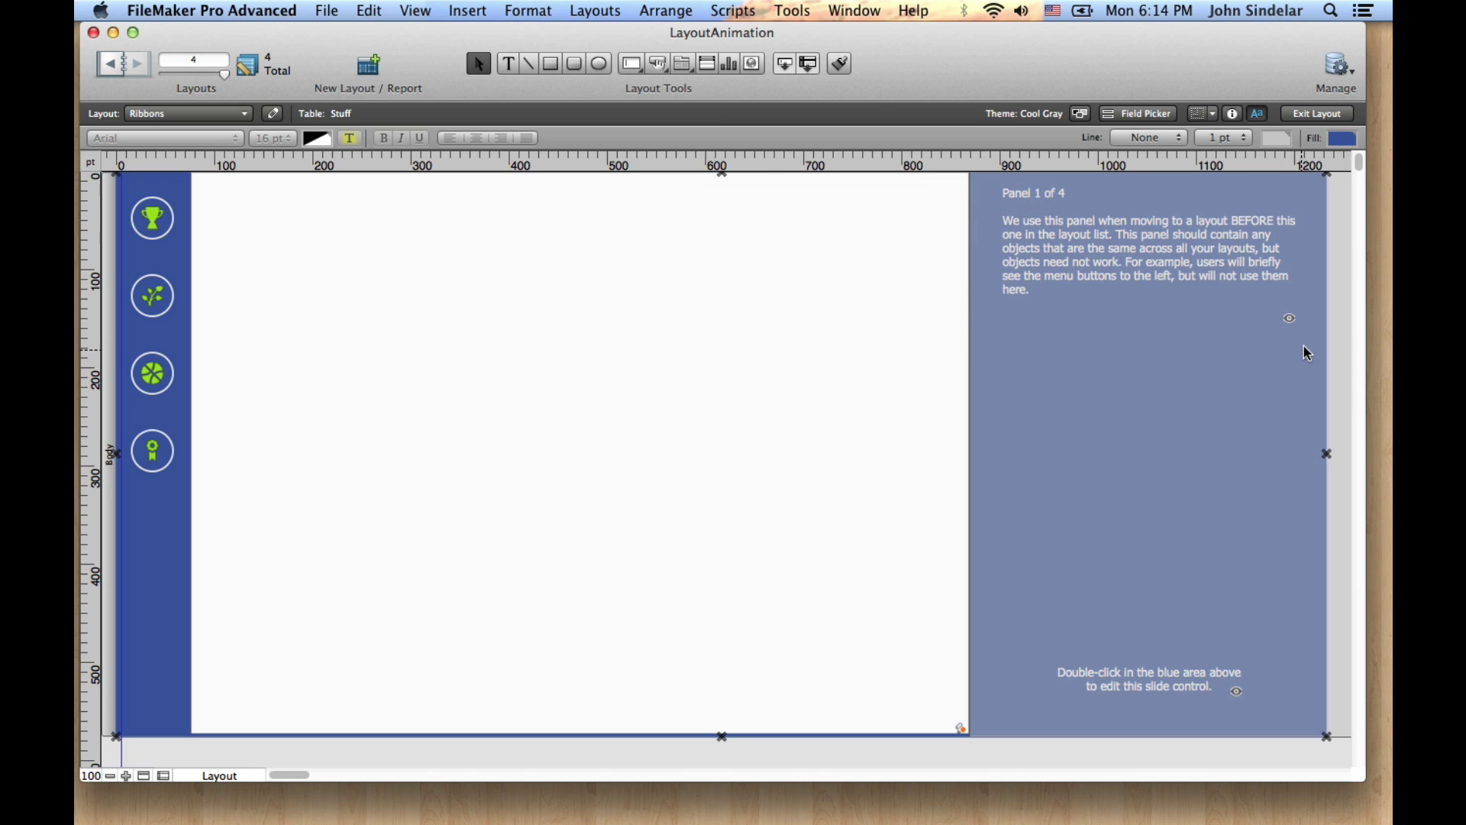
Step: Alternately select the slide control and its inner white panel to compare, then switch to the Home layout
left_click(971, 485)
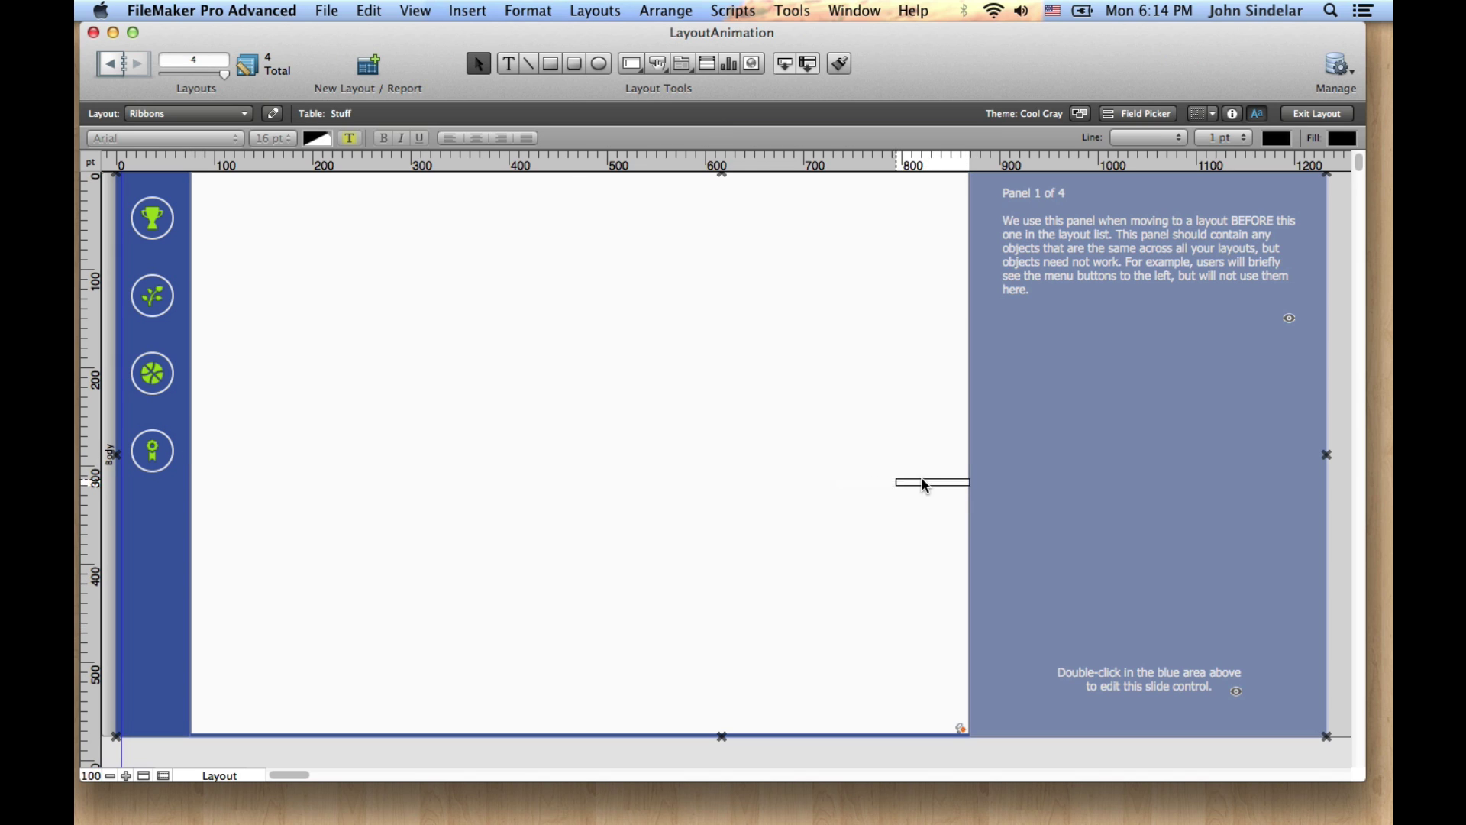
mouse_move(977, 477)
left_mouse_down()
mouse_move(905, 477)
mouse_move(966, 474)
left_mouse_up()
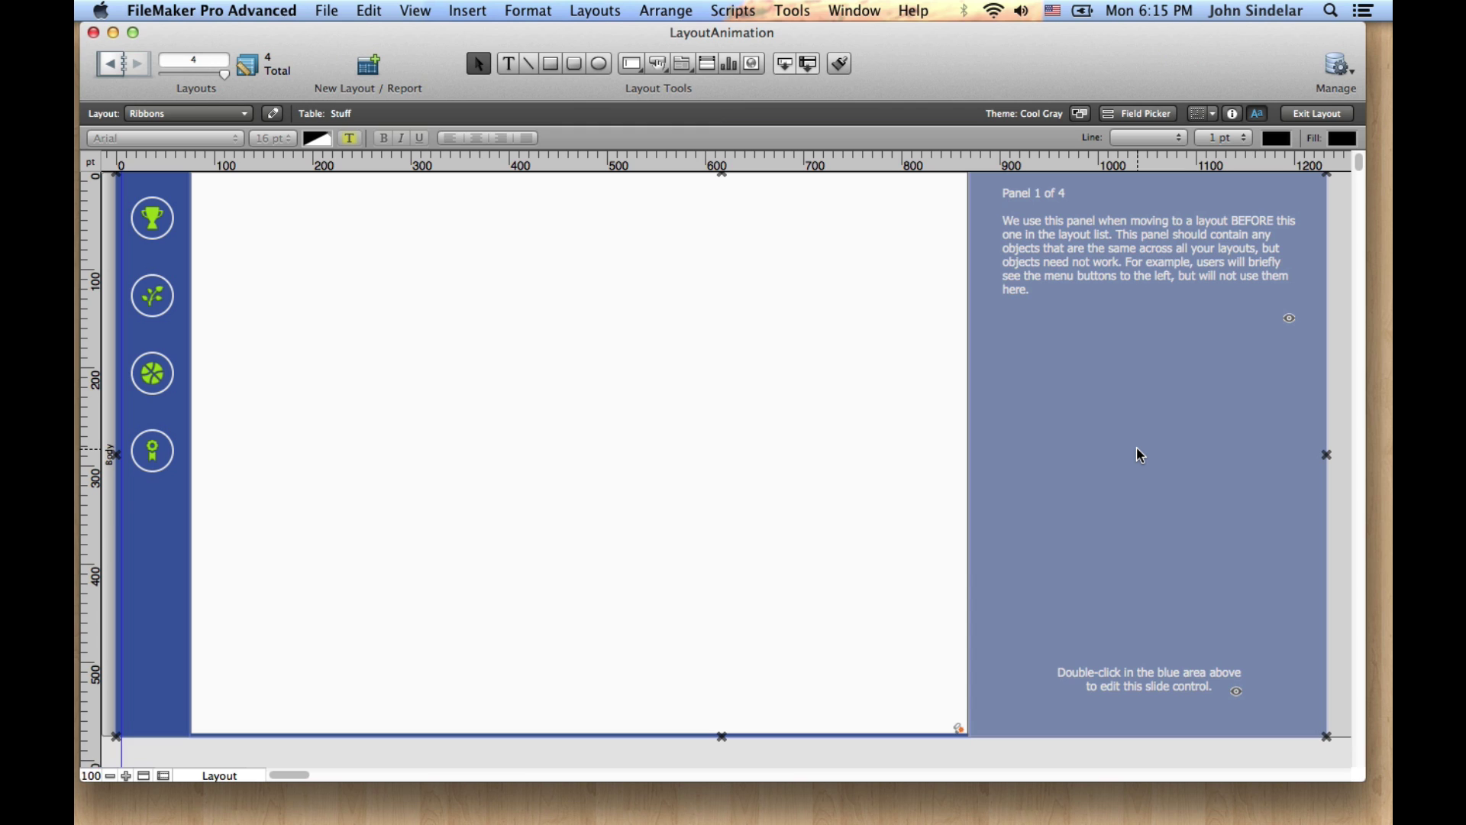
left_click(577, 304)
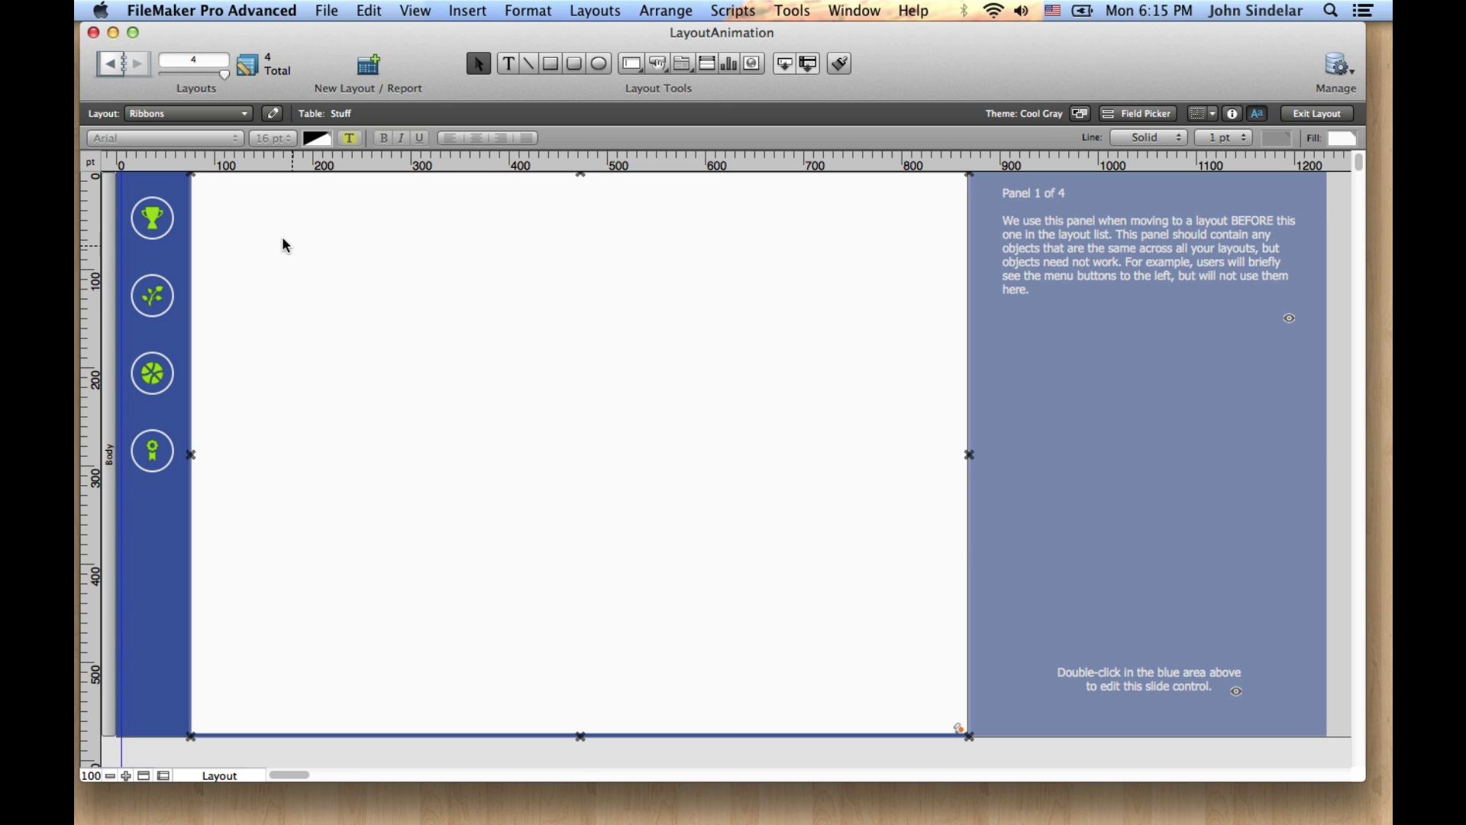
left_click(1054, 518)
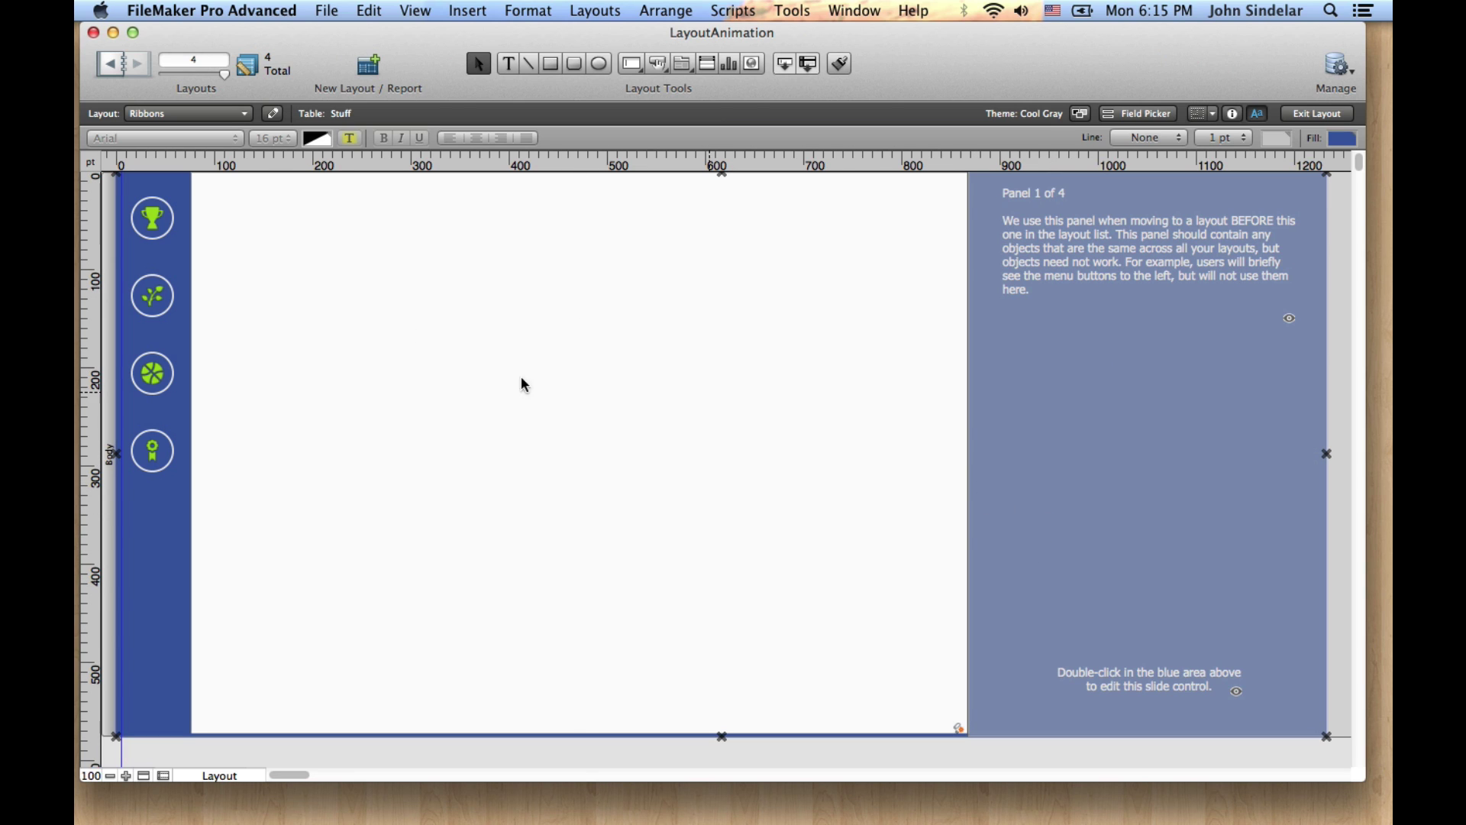
left_click(441, 354)
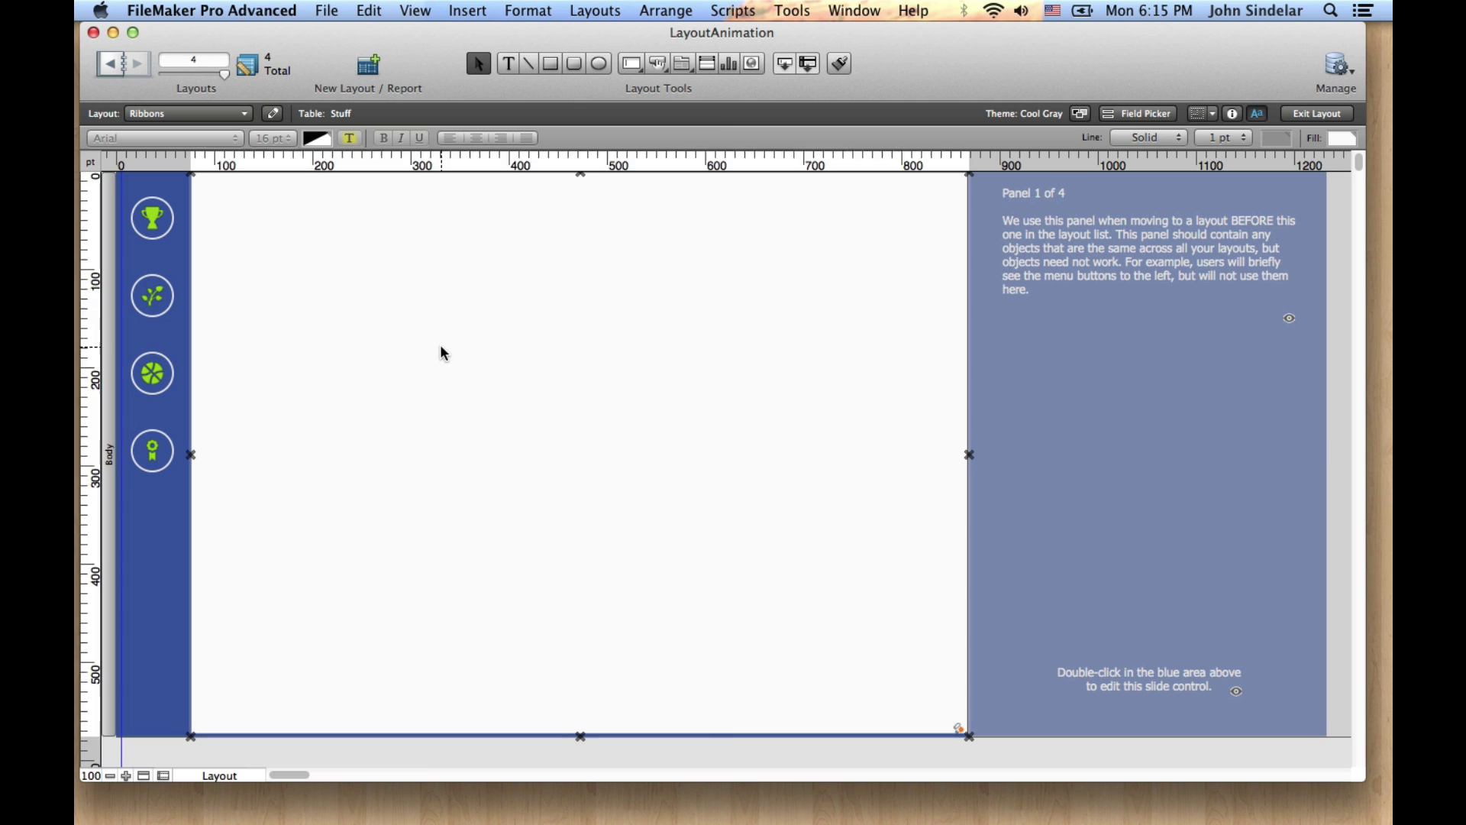
left_click(1076, 462)
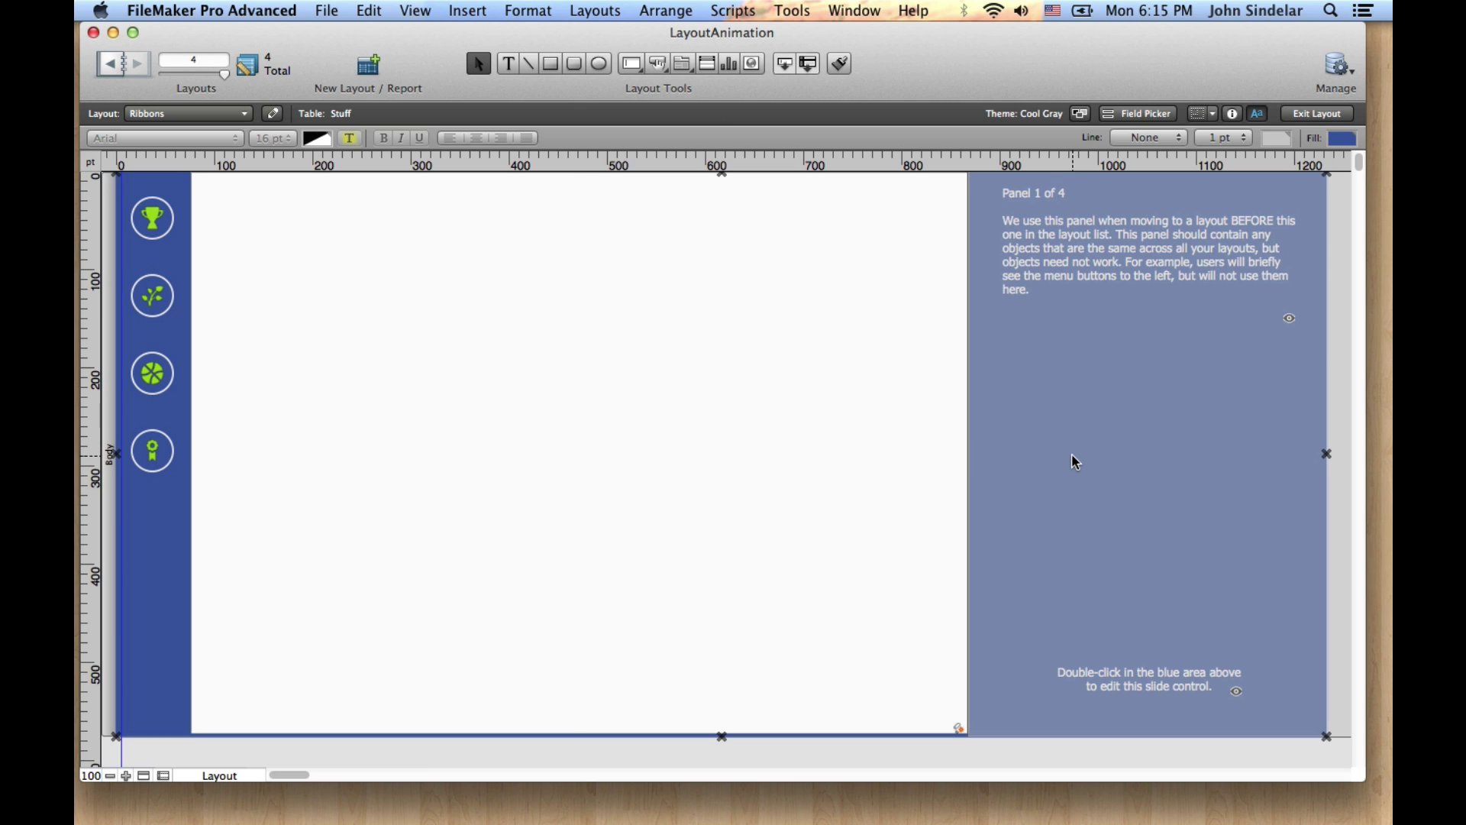
left_click(219, 113)
left_click(214, 65)
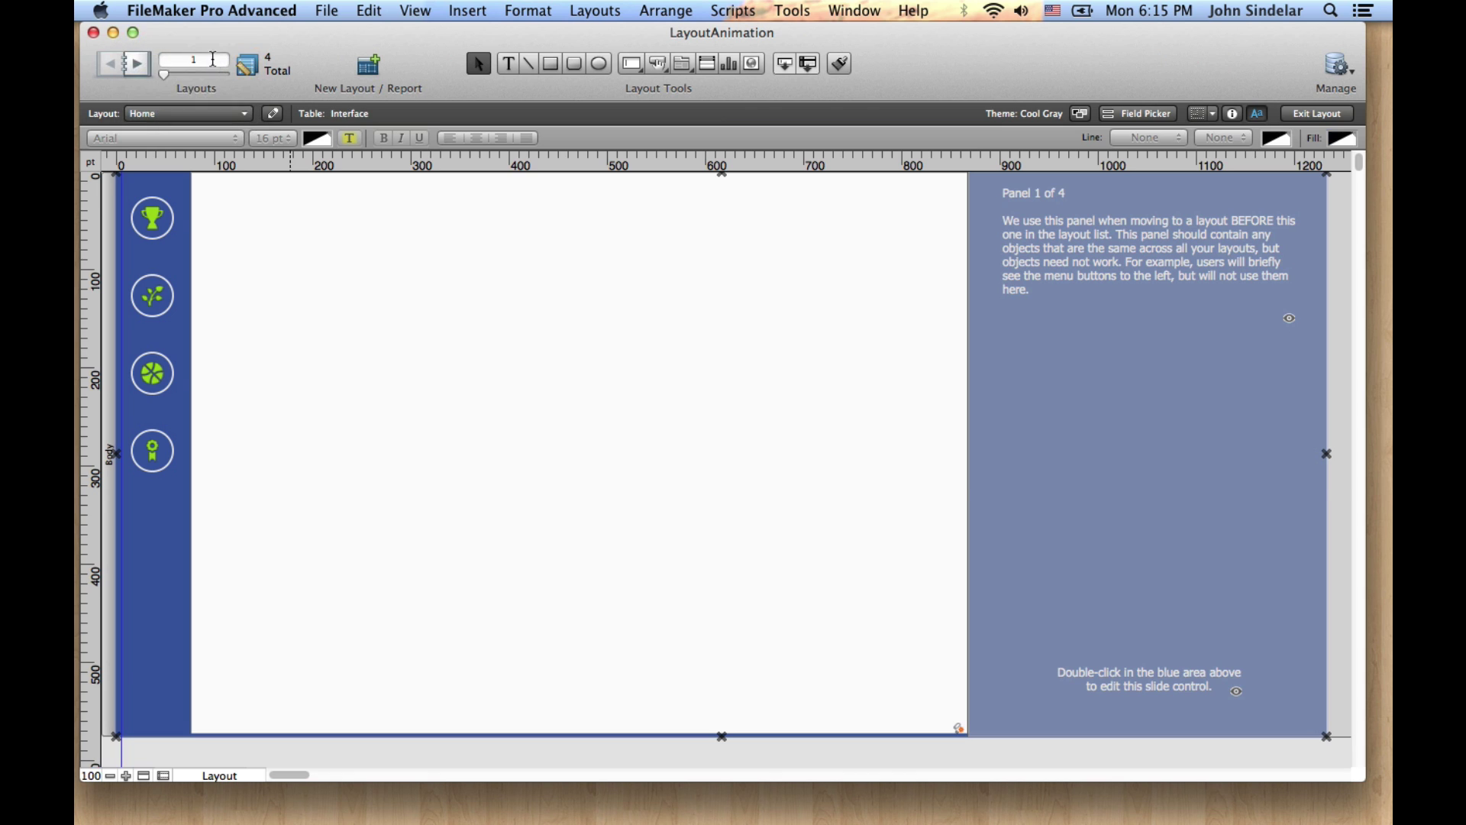
Step: Return to Browse mode and shrink the window, moving it toward the screen centre
key("super+b")
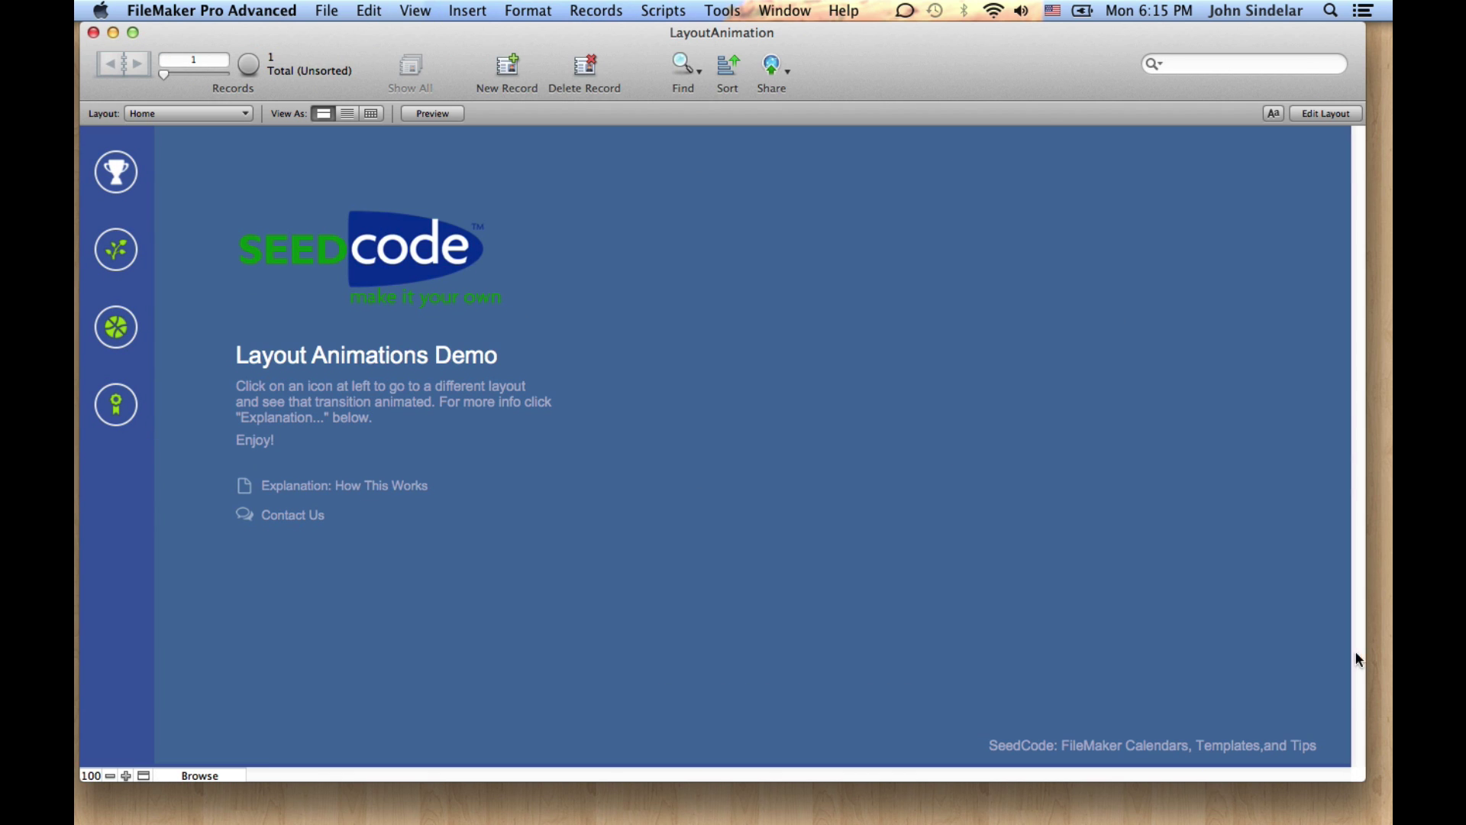
left_click_drag(1358, 776, 1106, 722)
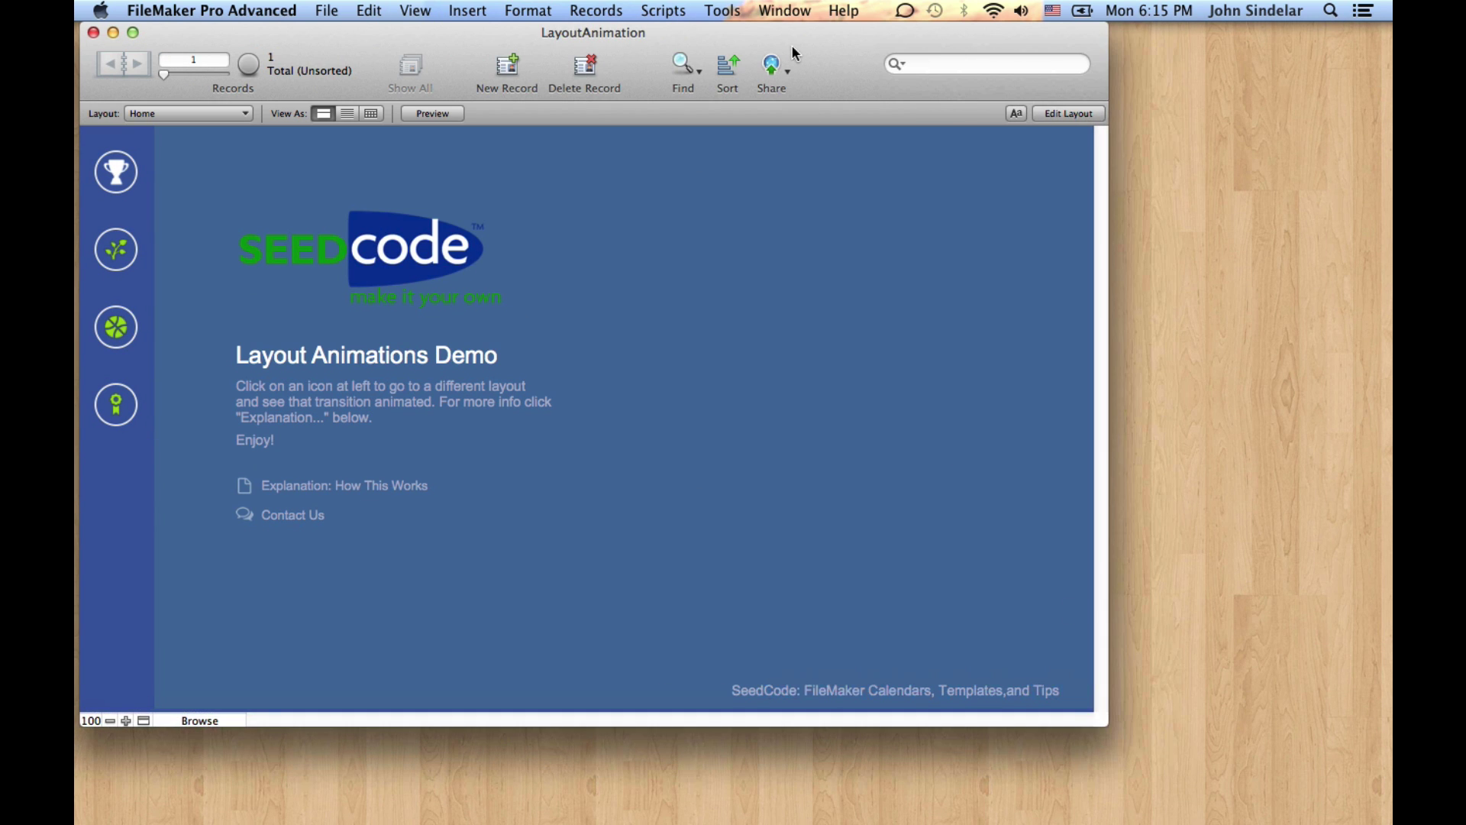
left_click_drag(791, 39, 913, 69)
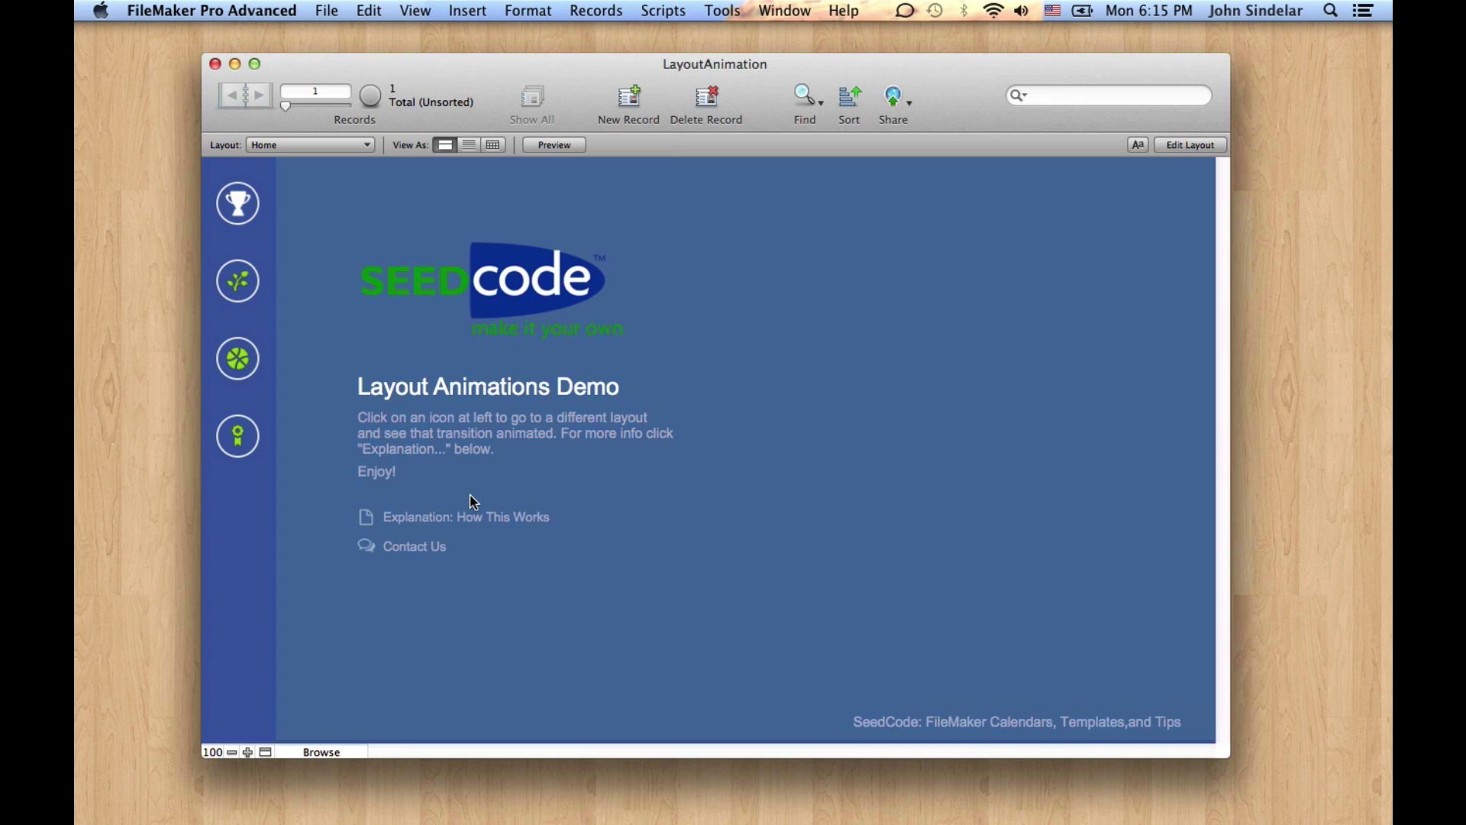
Step: Test the animated jumps to Plants, Balls and Ribbons, ending back on the Home demo page
left_click(239, 281)
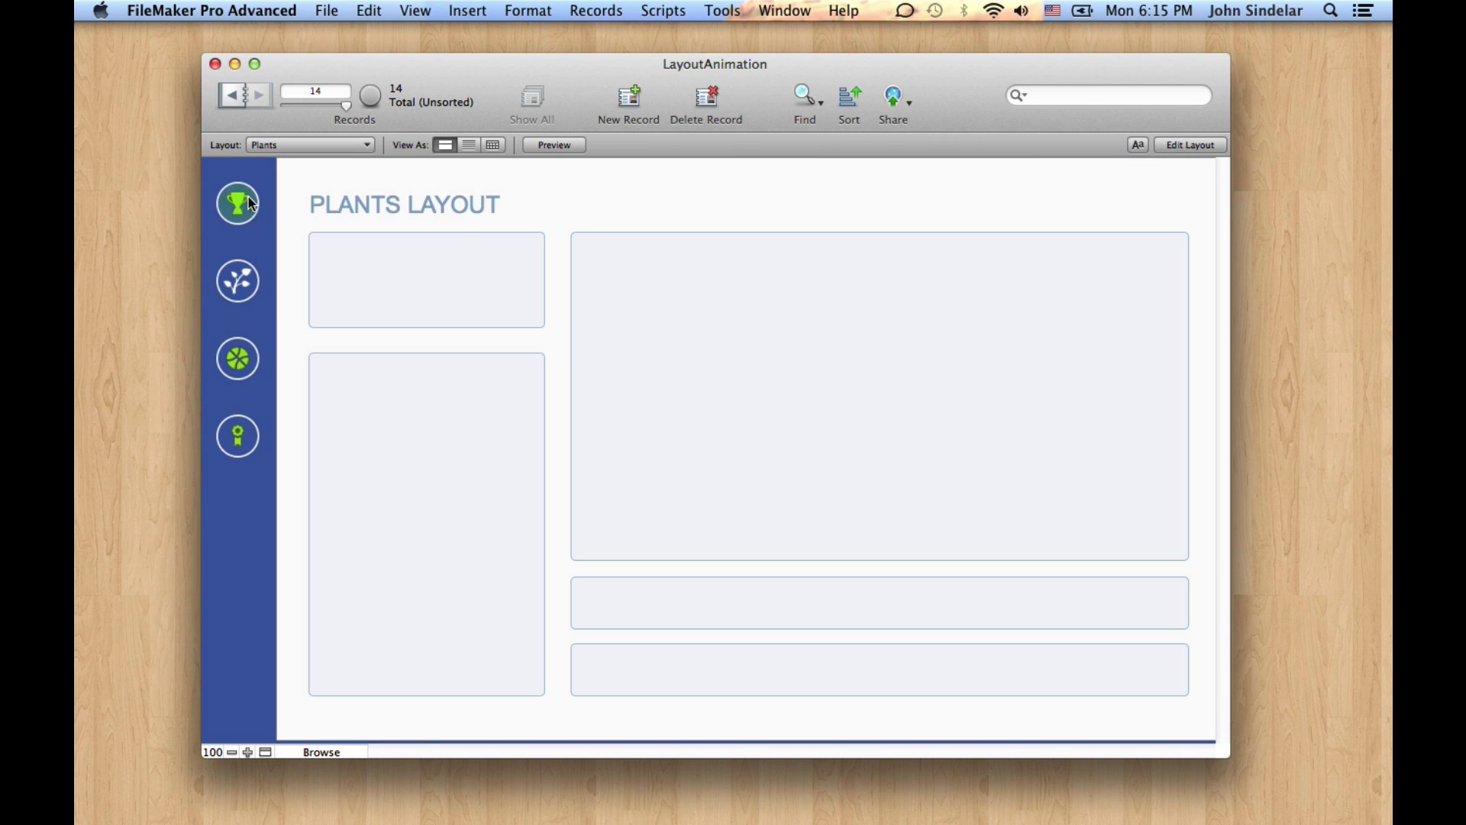
left_click(249, 203)
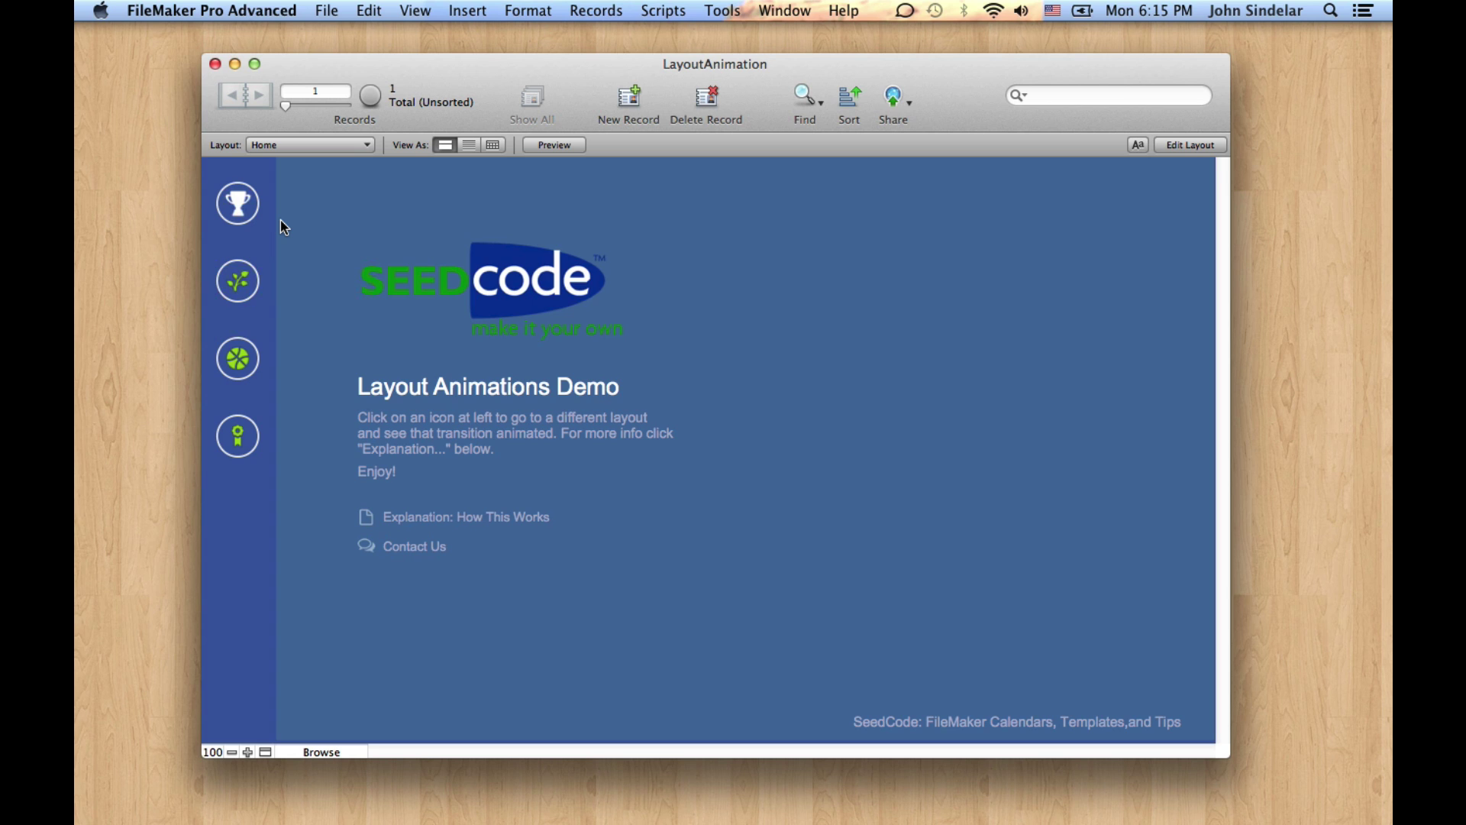
left_click(242, 289)
left_click(243, 356)
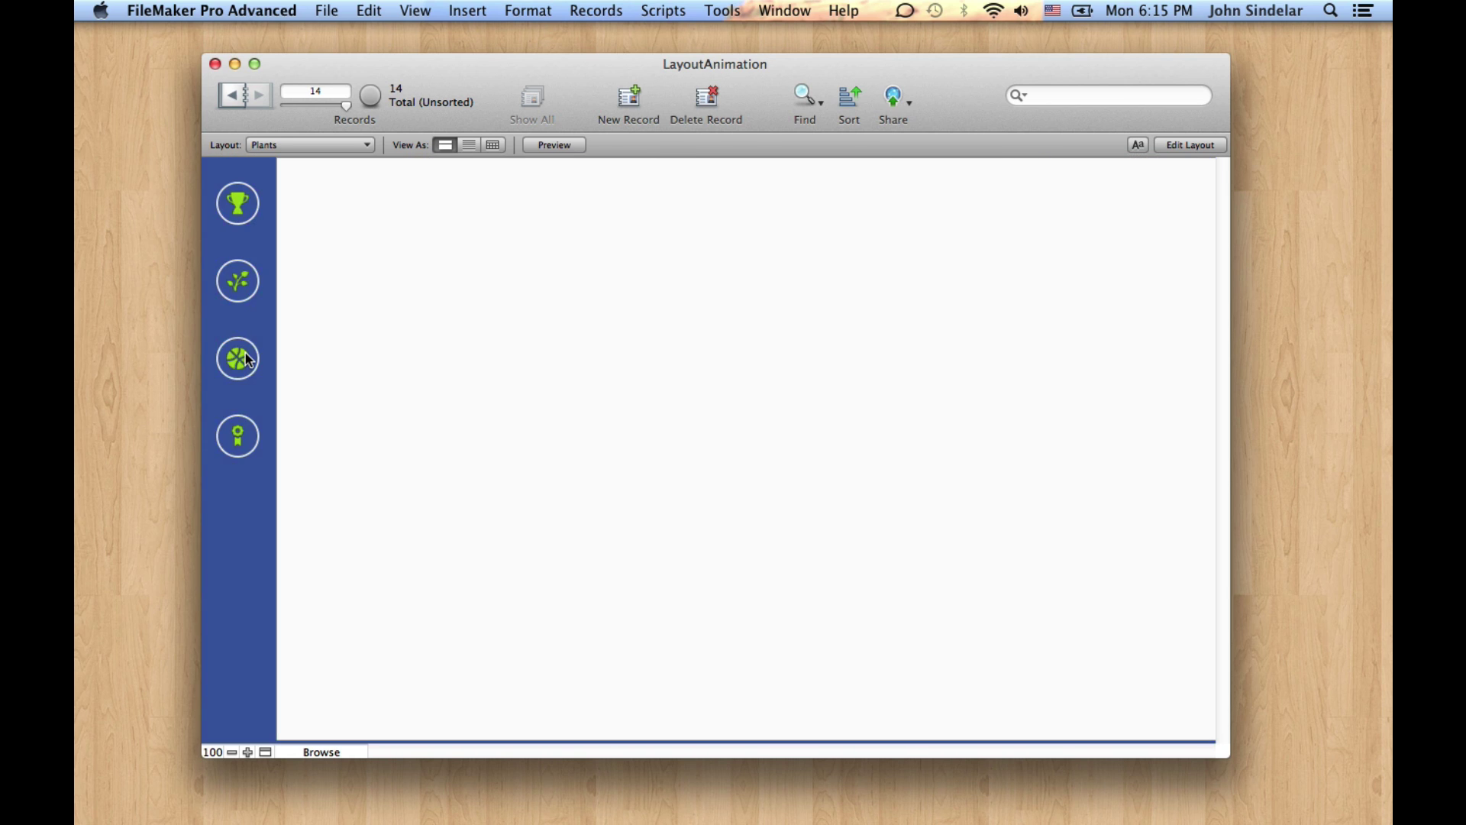
left_click(240, 445)
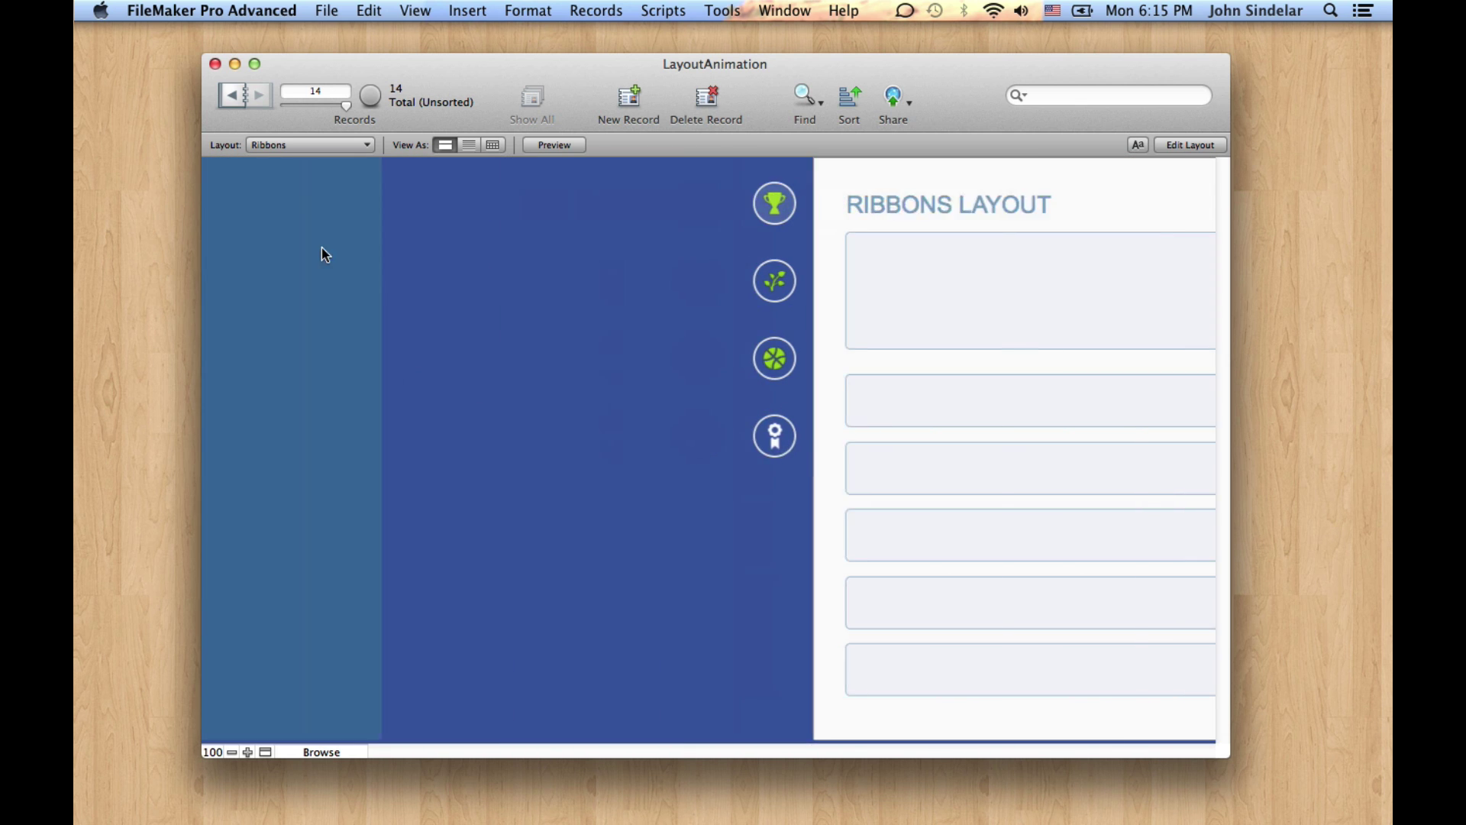
left_click(322, 255)
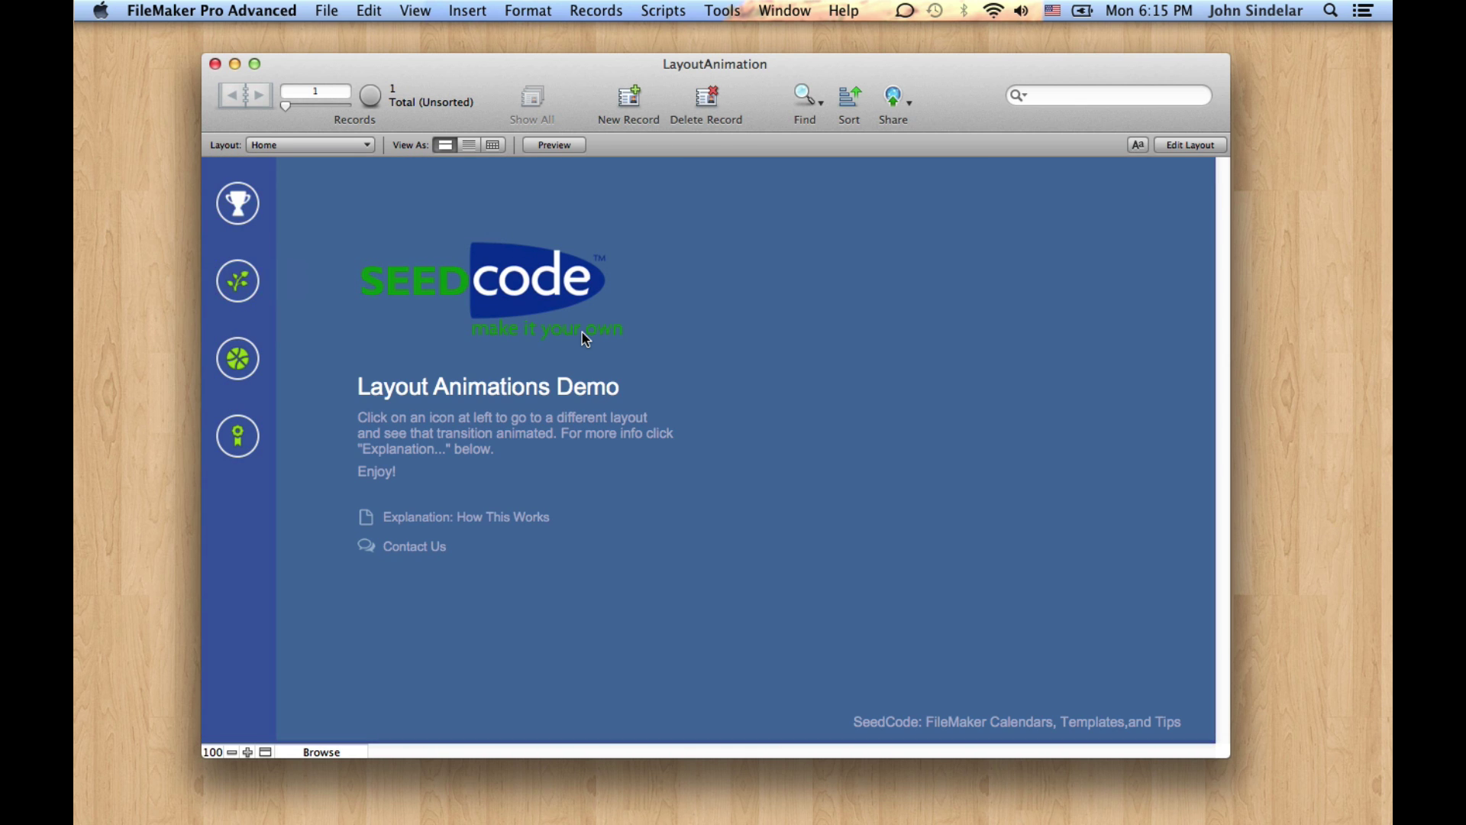